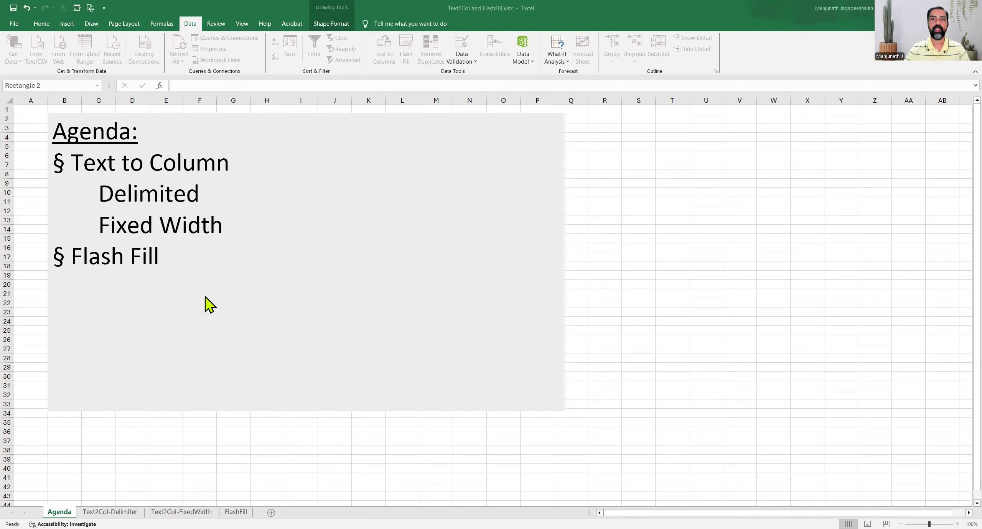
Highlight the Delimited and Fixed Width agenda lines, then go to the Text2Col-Delimiter sheet.
triple_click(136, 192)
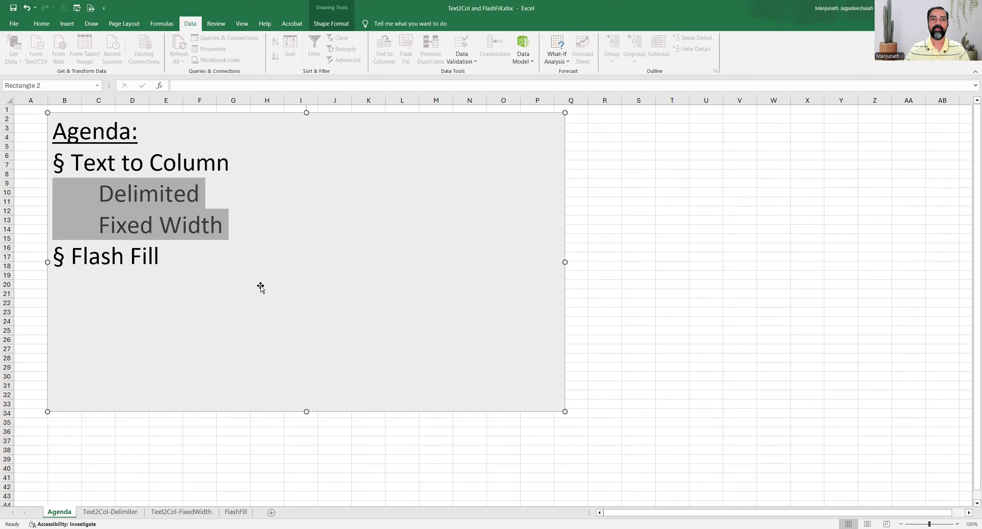
key(alt+Tab)
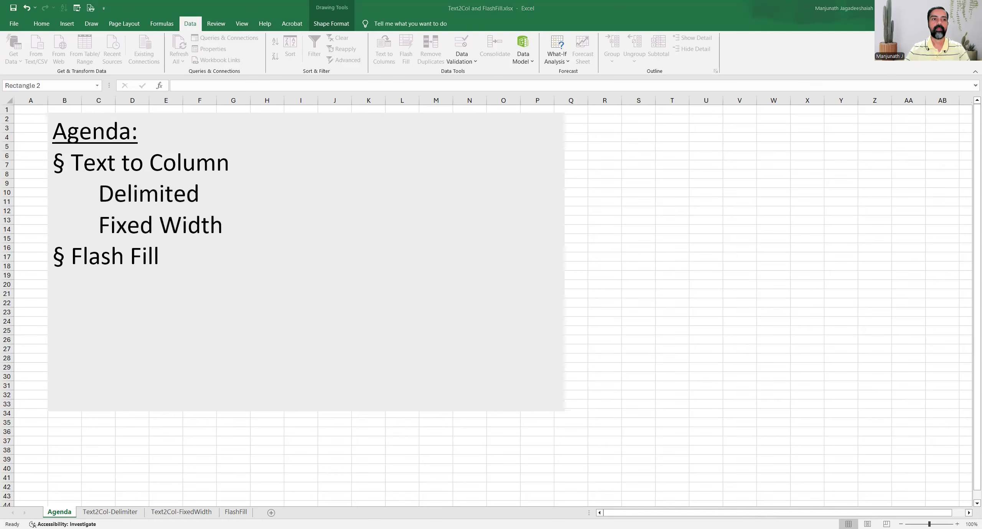
key(alt+Tab)
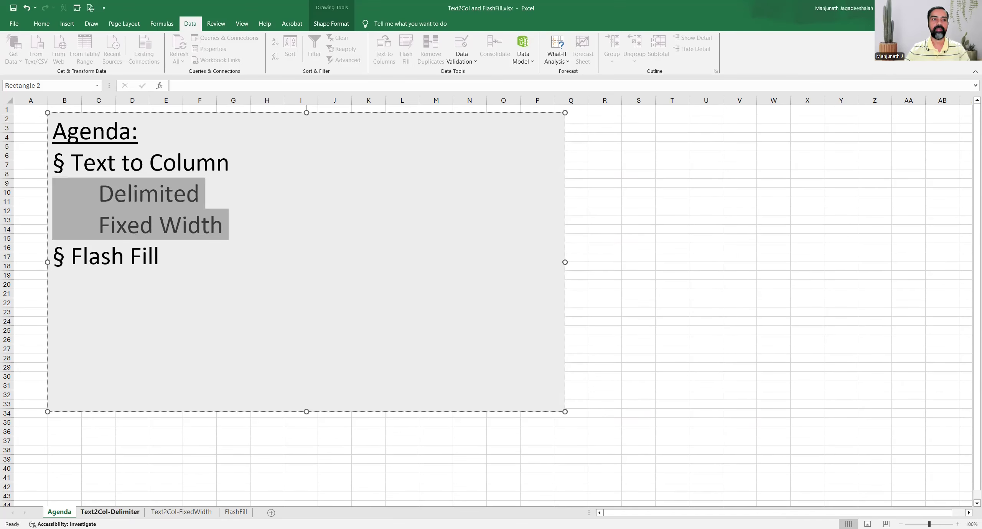
key(ctrl+Page_Down)
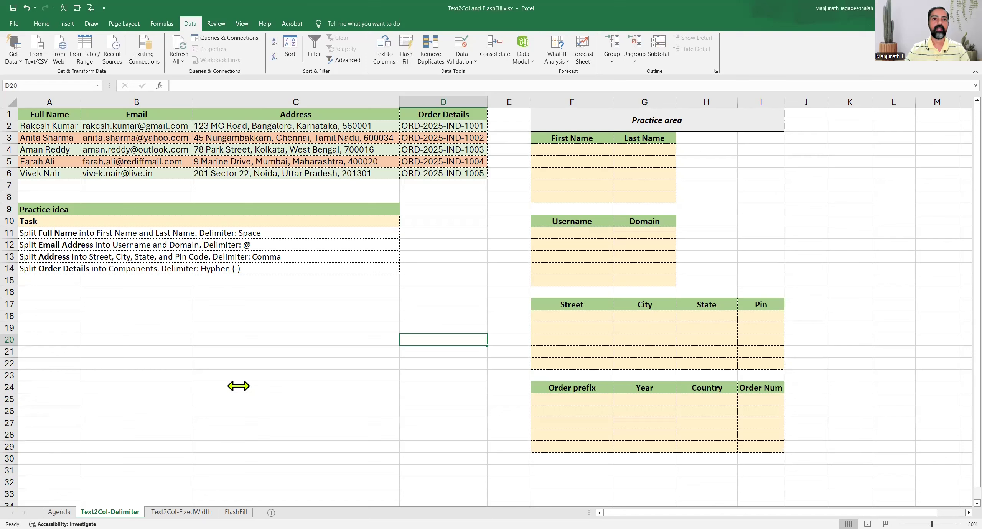
Review the data table A1:D6, the task list A9:C14 and the practice area's name cells.
drag(65, 118, 416, 174)
drag(68, 208, 102, 264)
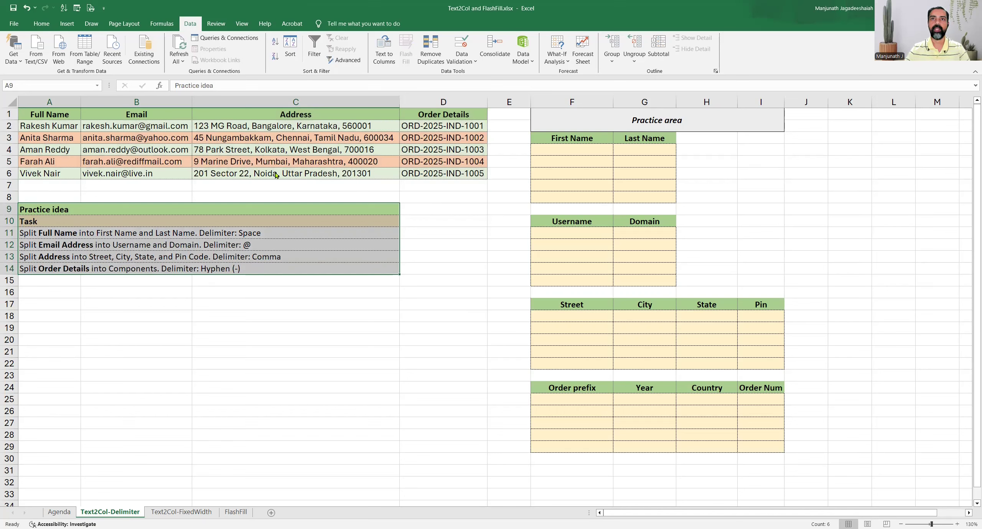
drag(609, 129, 711, 447)
click(589, 169)
drag(549, 139, 622, 195)
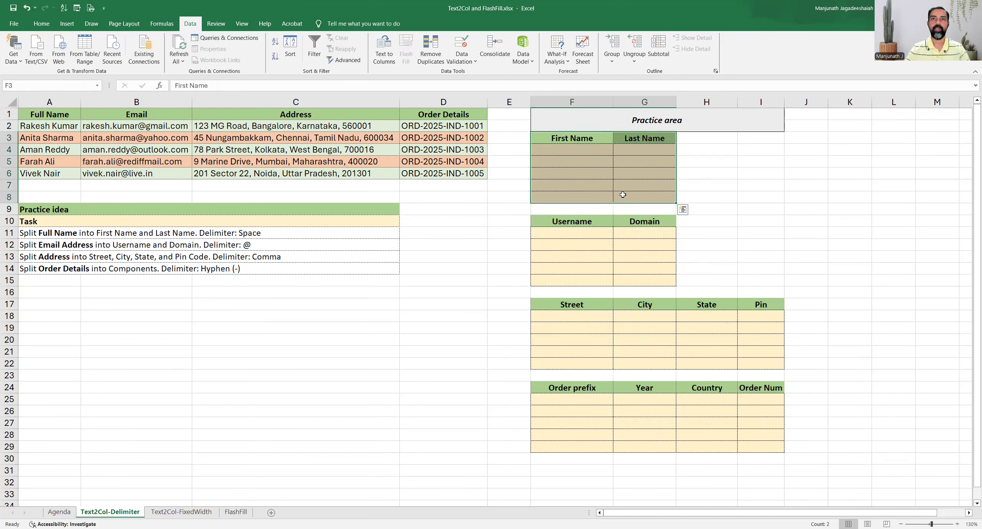
click(570, 175)
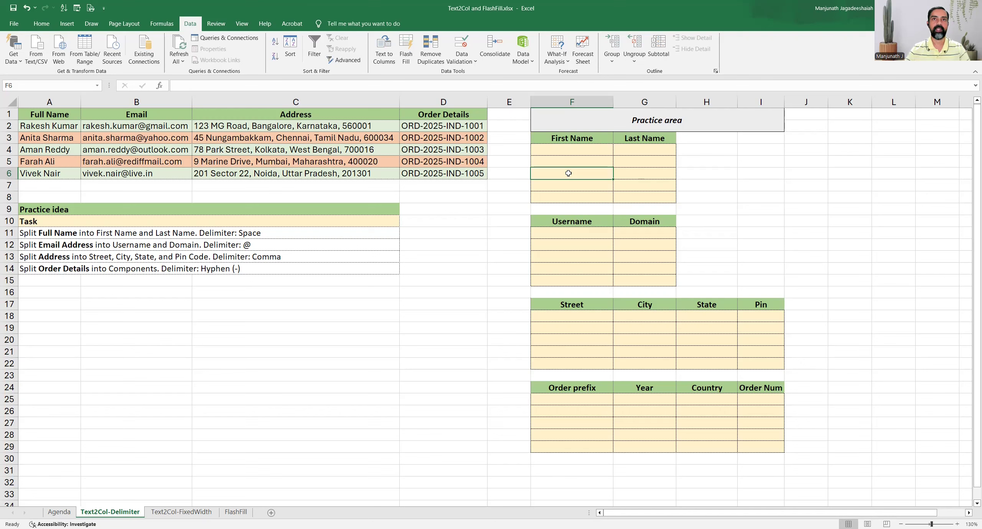
Select the five full names in A2:A6.
click(30, 232)
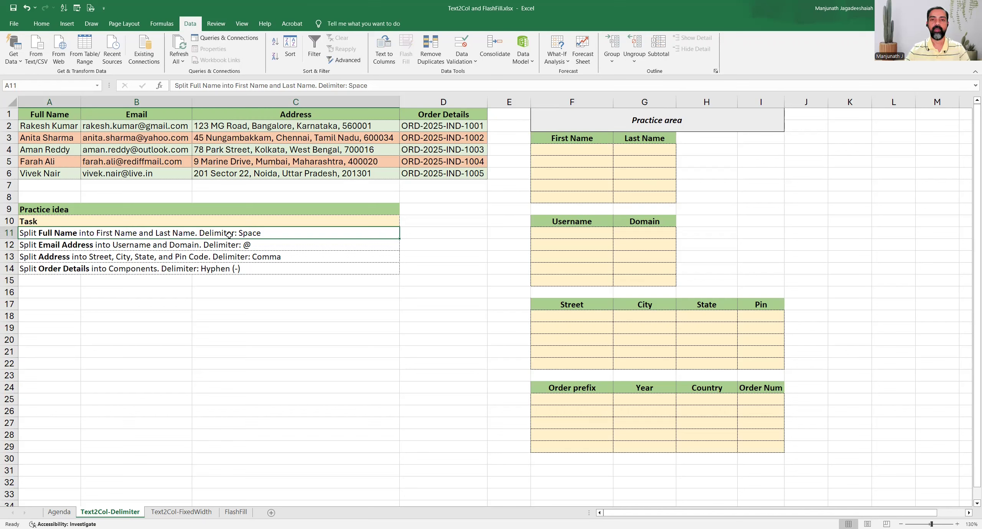
click(42, 143)
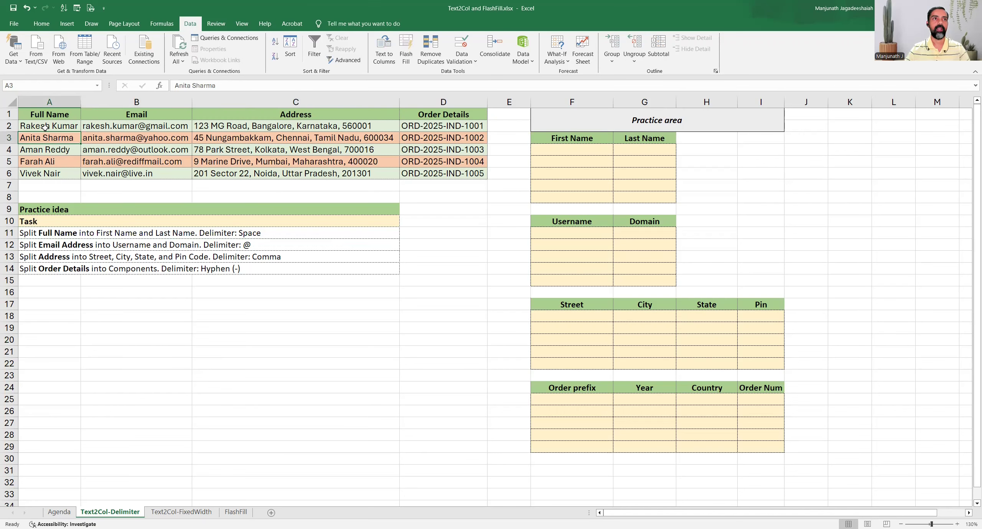
drag(46, 126, 48, 172)
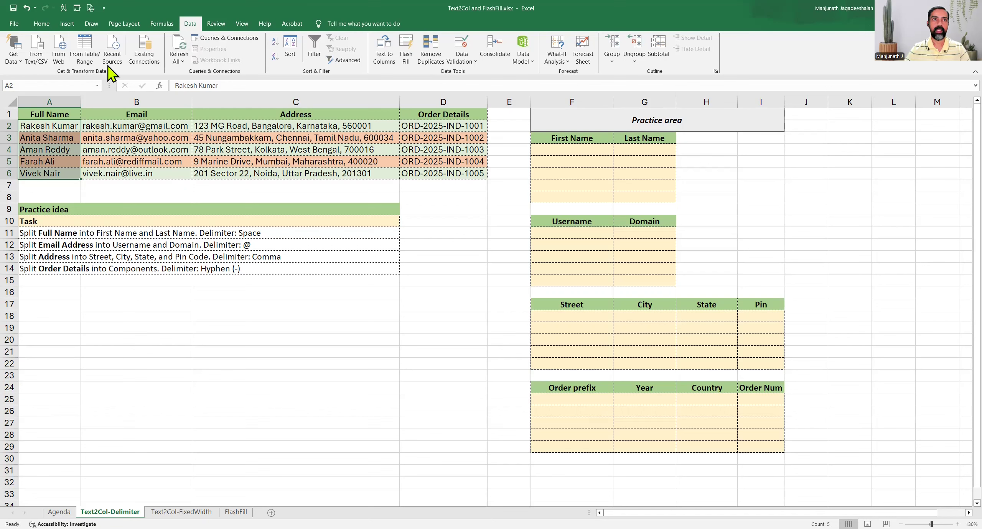
Split A2:A6 at spaces with Text to Columns into F4, replacing the existing cells.
click(384, 66)
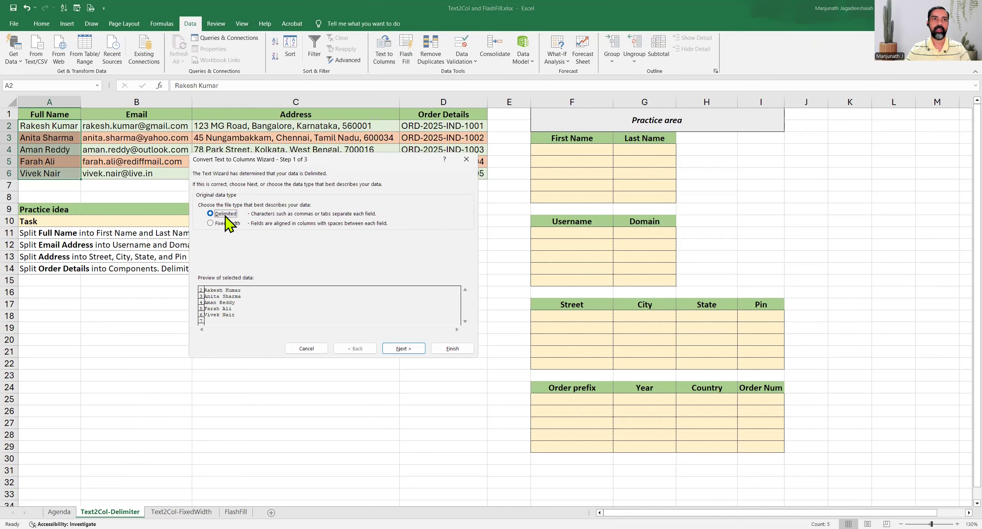
click(404, 349)
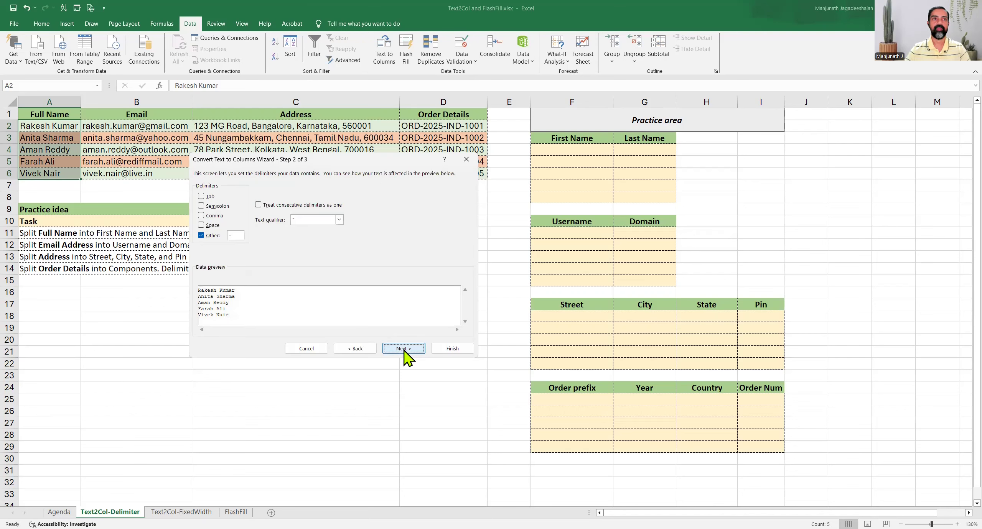
click(211, 226)
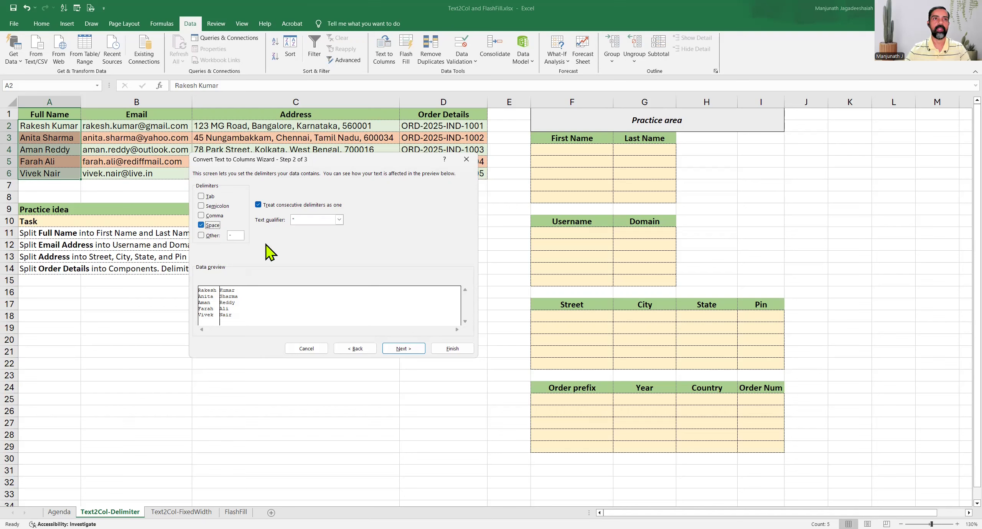
click(404, 349)
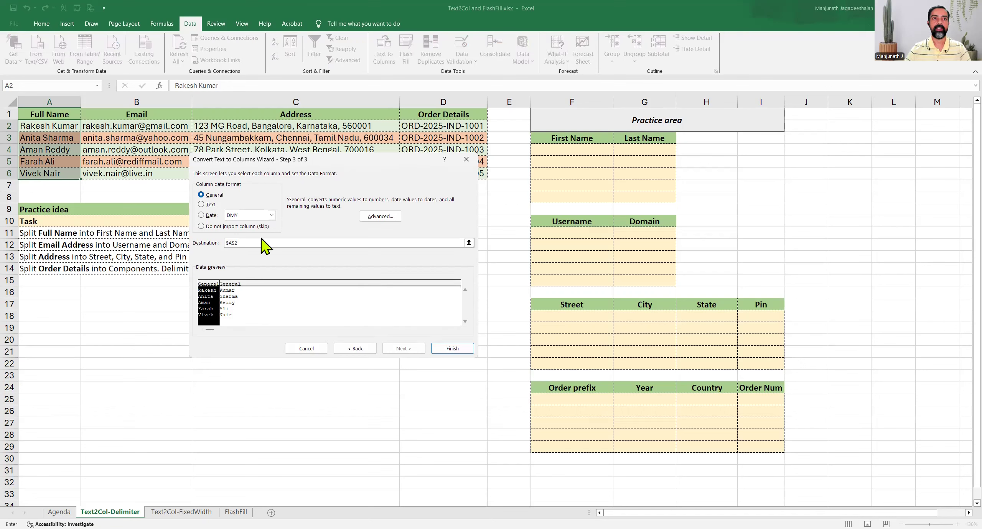
drag(251, 242, 218, 242)
click(561, 149)
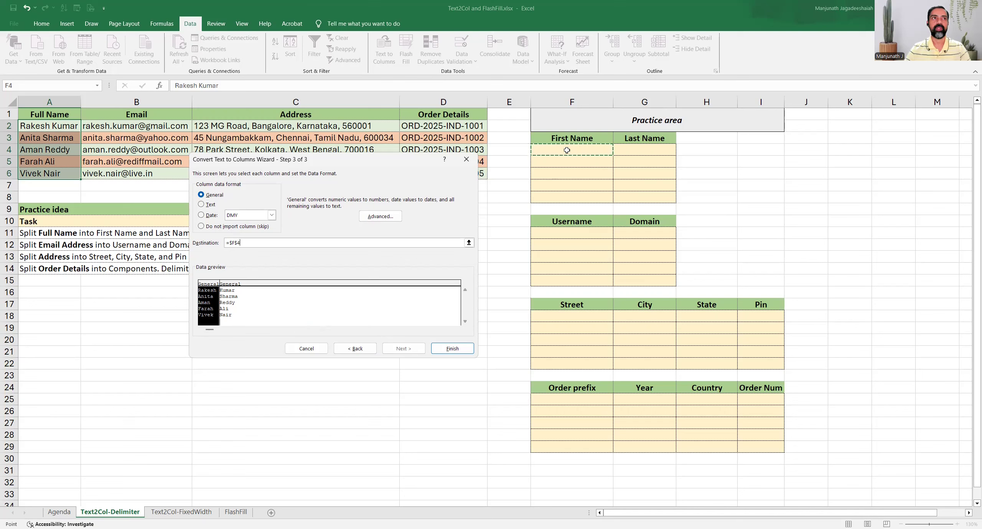
click(459, 350)
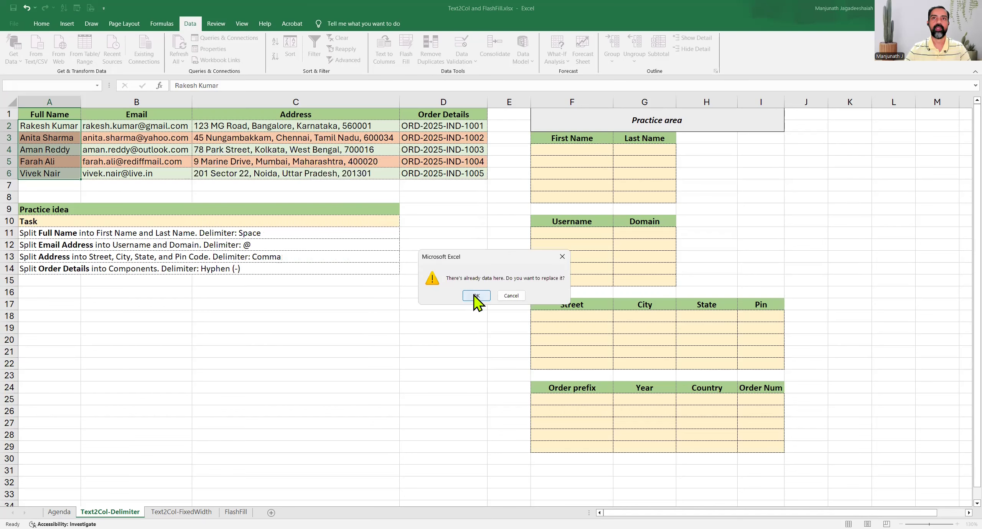
click(476, 296)
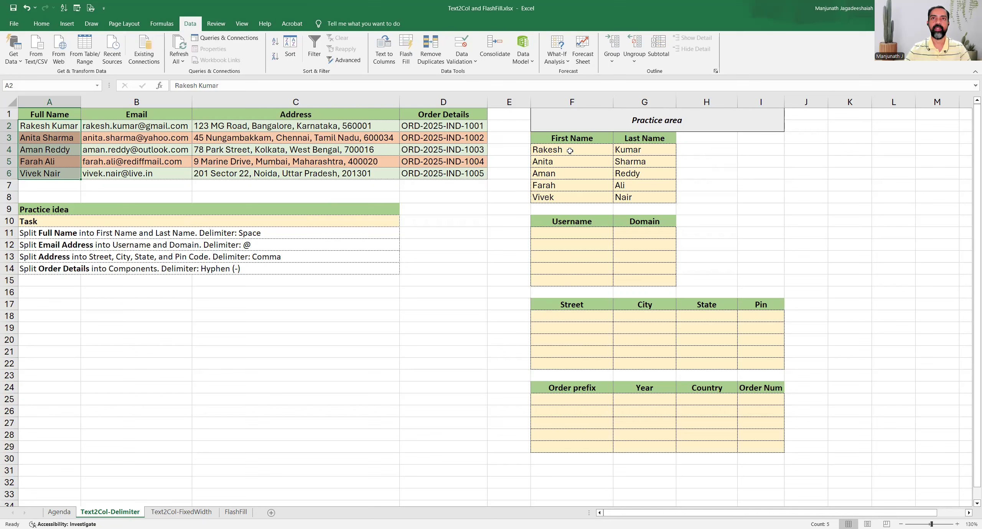
drag(570, 151, 644, 198)
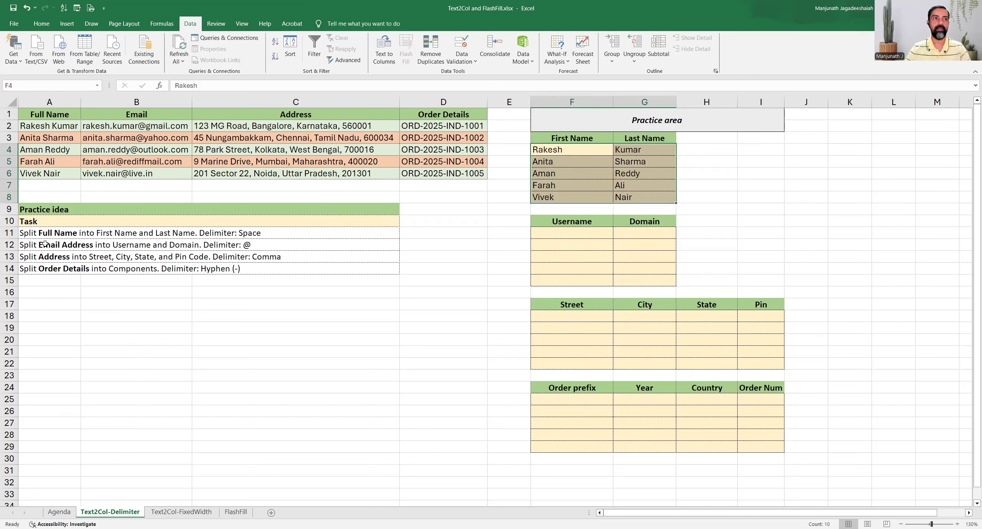
Select emails B2:B6 and set Text to Columns to split at an '@' delimiter.
click(30, 247)
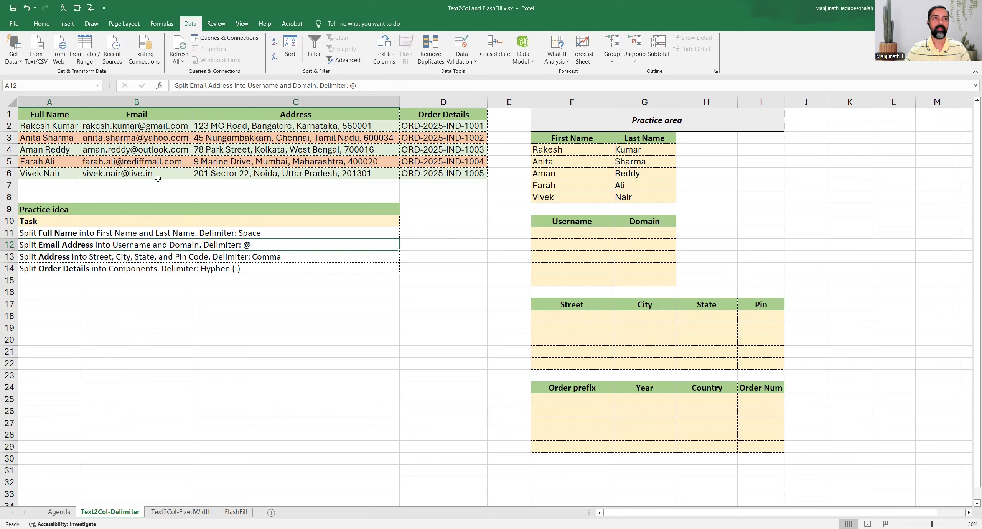
drag(142, 127, 147, 172)
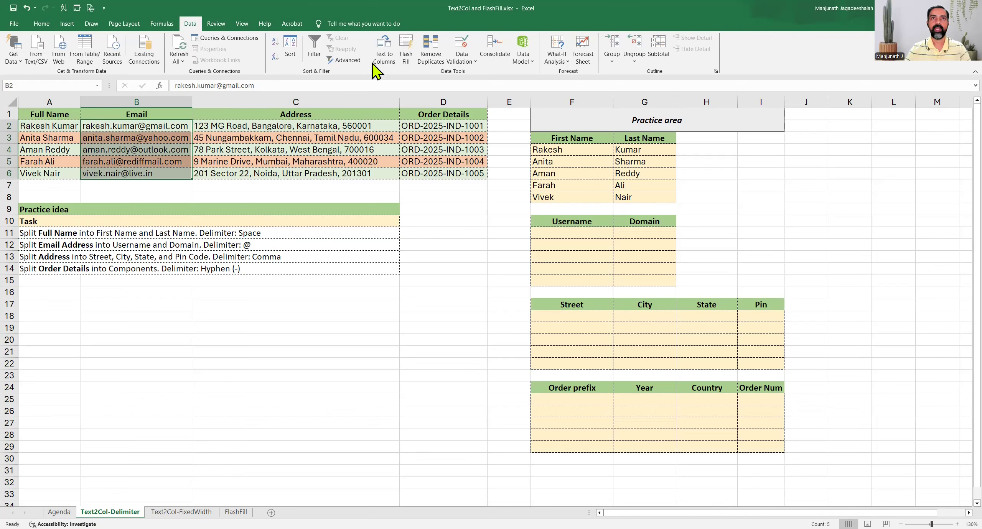
click(386, 54)
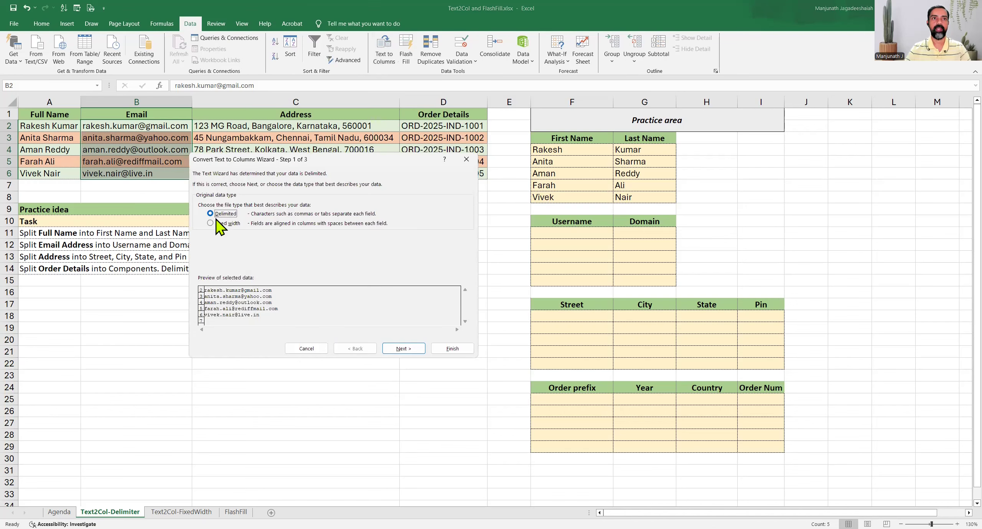
click(404, 349)
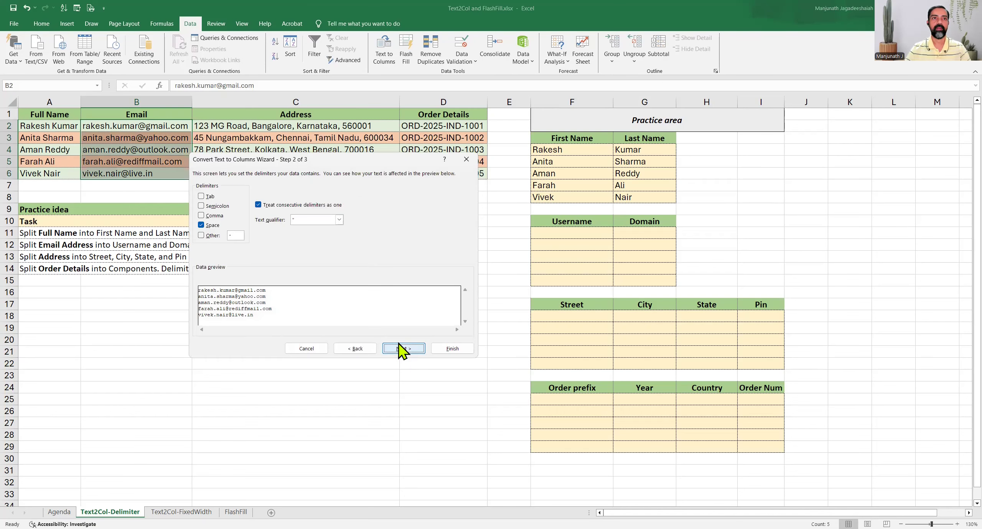
click(213, 226)
click(217, 236)
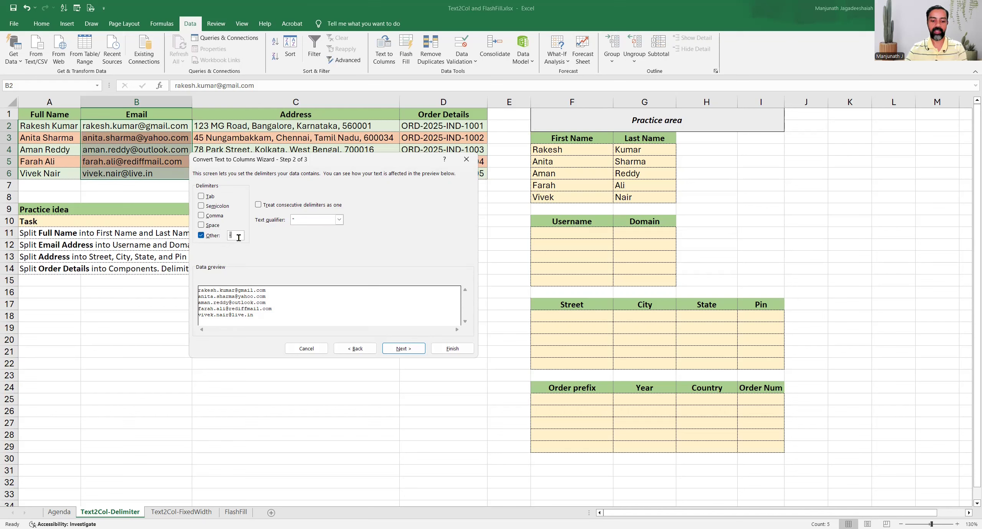
text(@)
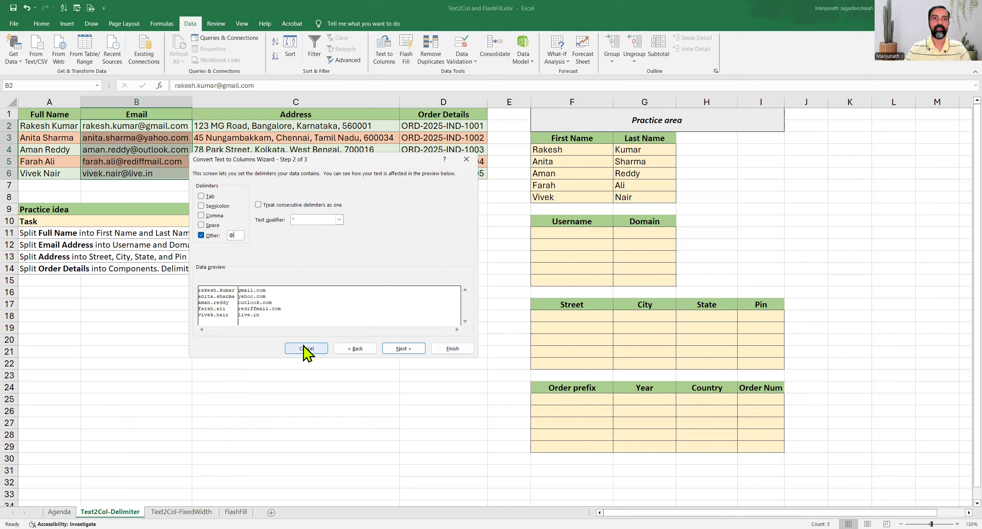
Send the split emails to F11, replace existing data, and check usernames and domains.
click(403, 349)
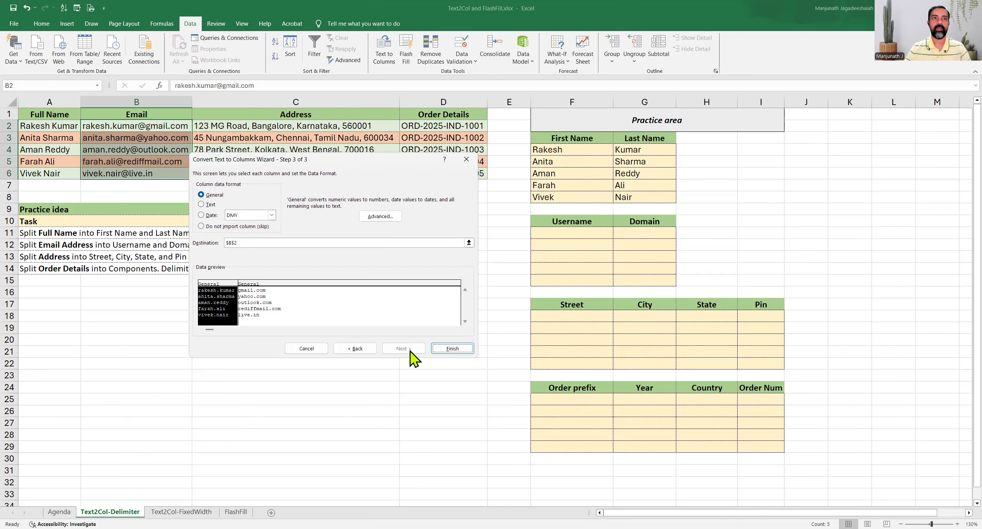
click(241, 243)
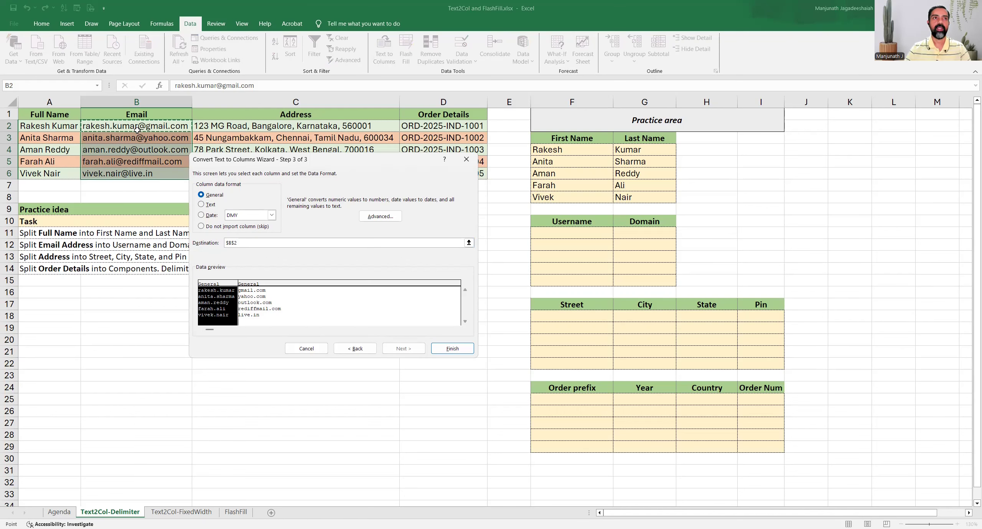
click(561, 234)
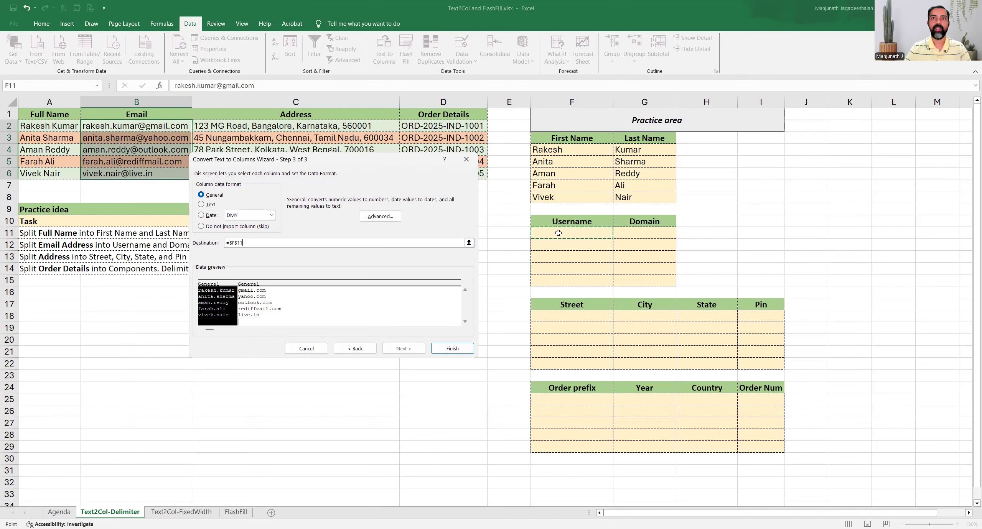
click(468, 349)
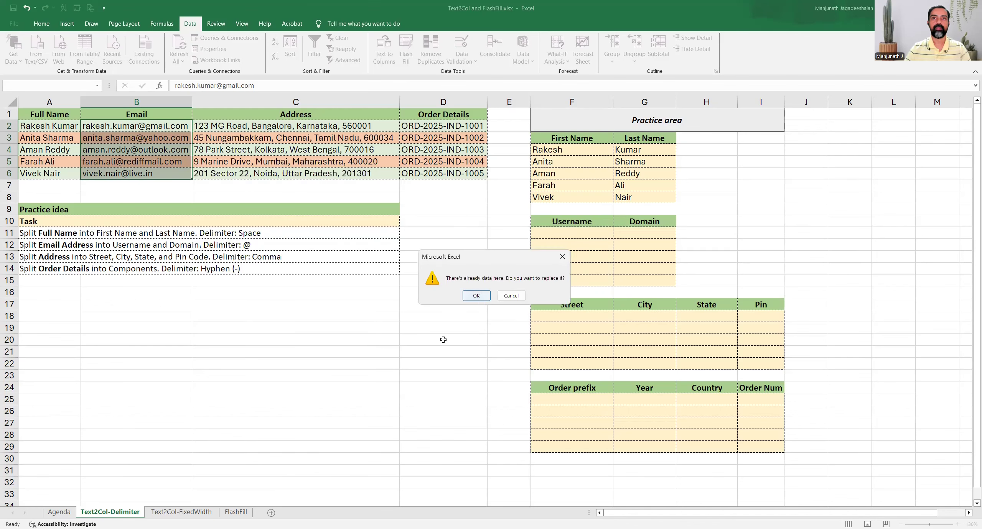
key(Return)
drag(550, 235, 565, 276)
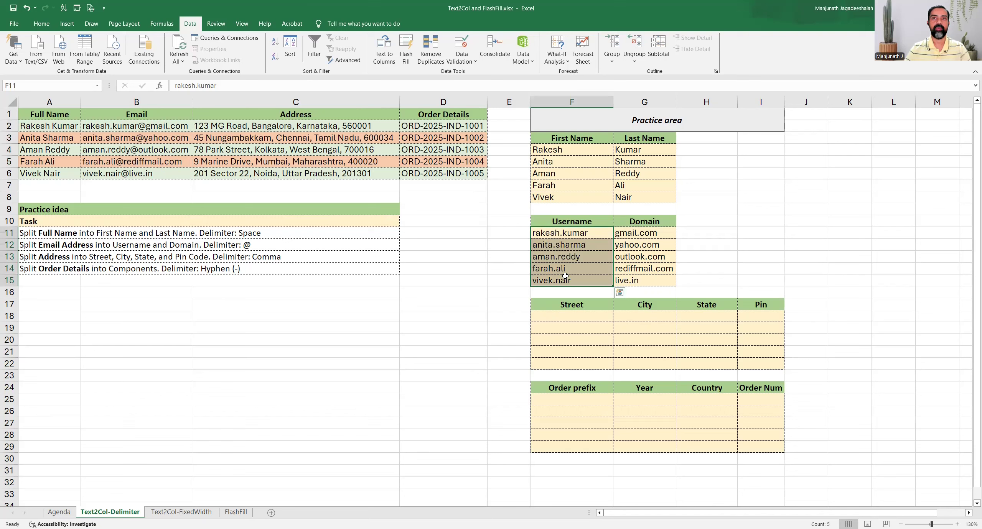
drag(636, 234, 646, 281)
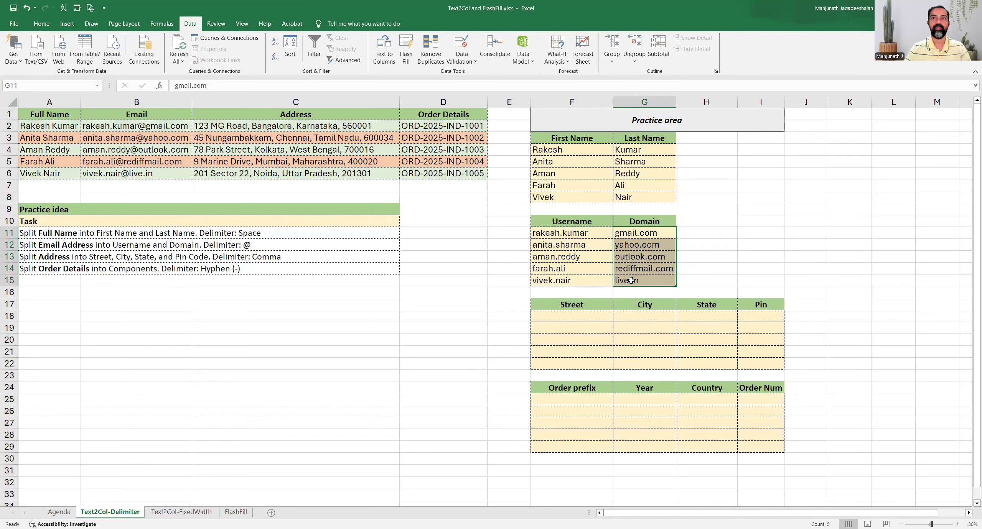
Select addresses C2:C6 and set Text to Columns to split at commas instead of '@'.
click(22, 257)
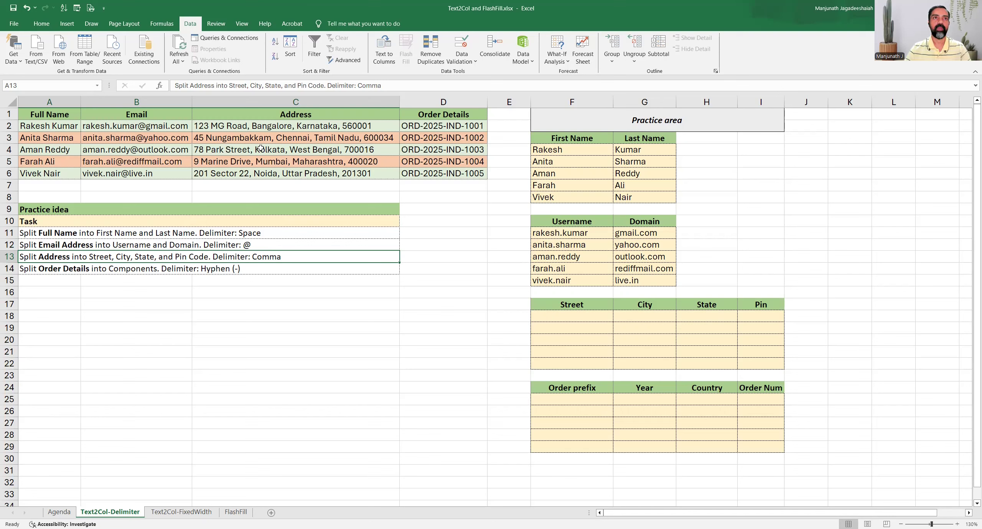
drag(258, 126, 260, 171)
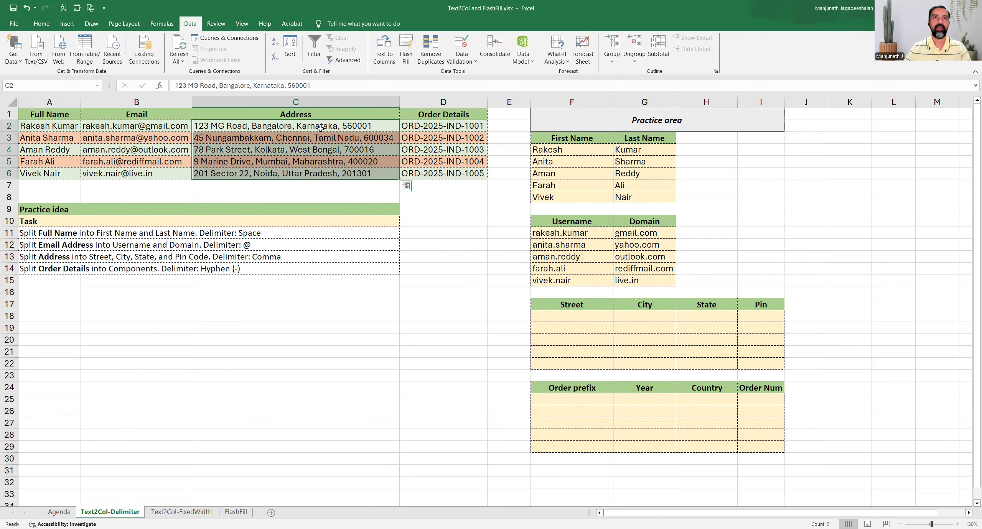
click(388, 64)
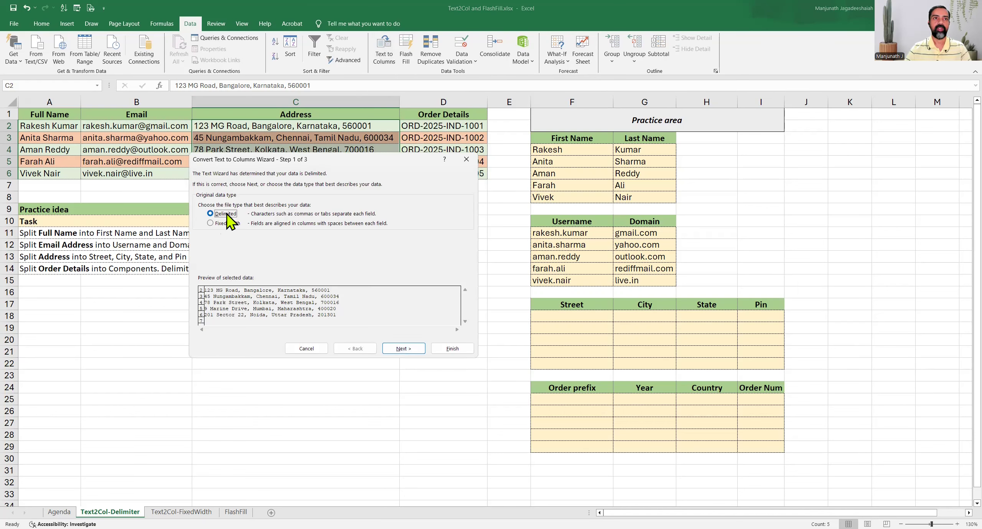
click(406, 352)
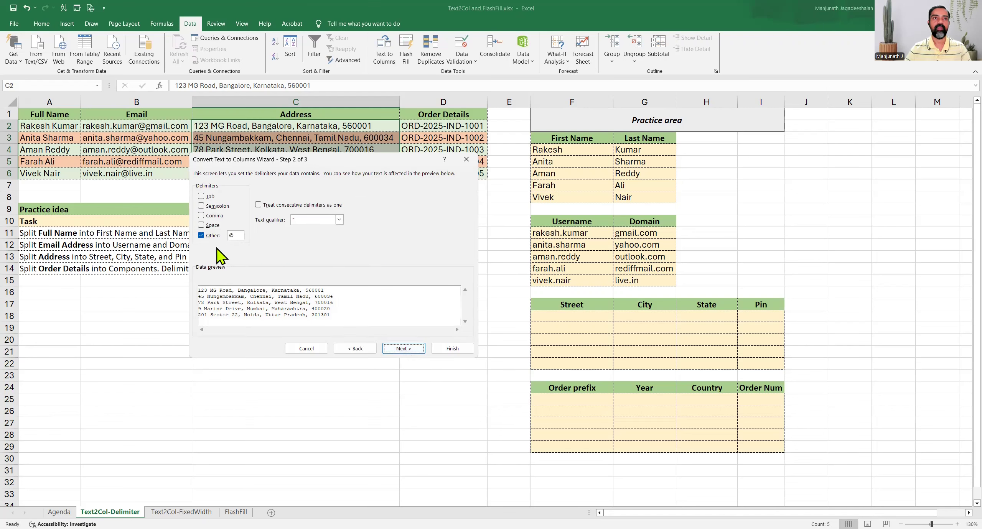
click(211, 235)
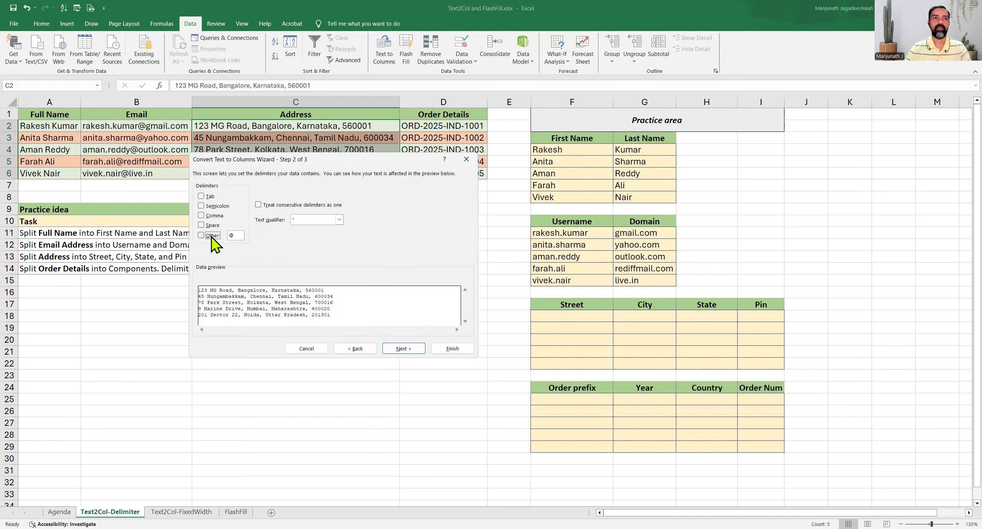
click(212, 215)
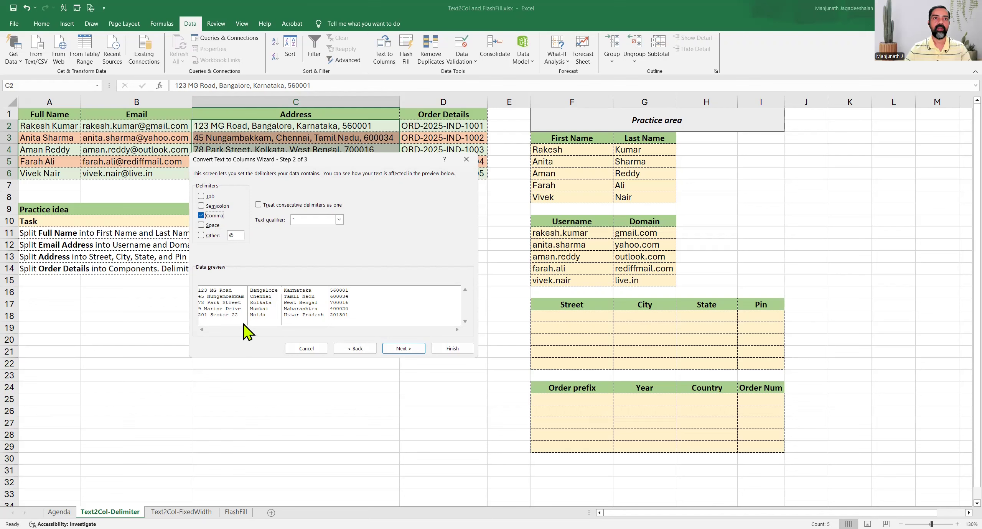
Output the split addresses to F18, replace existing data, and check the Street-to-Pin values.
click(408, 349)
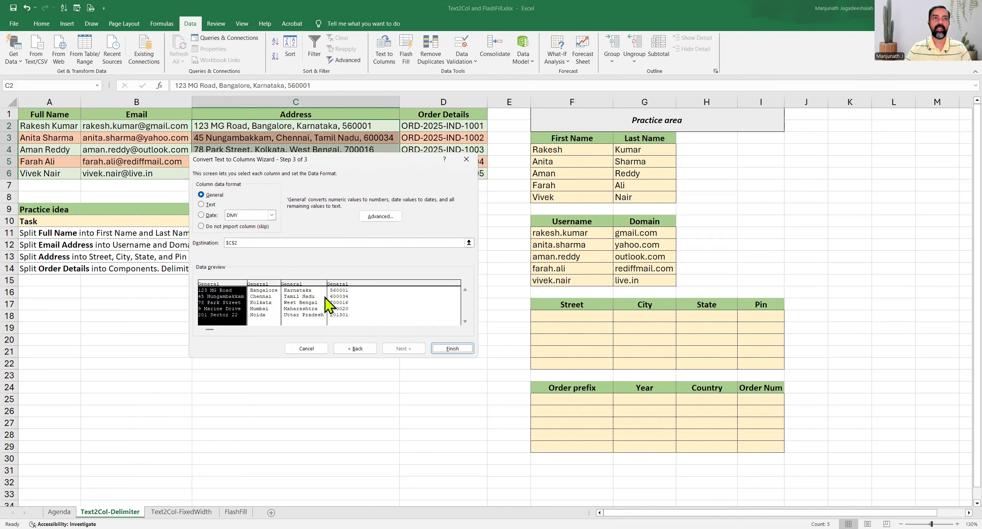
click(251, 242)
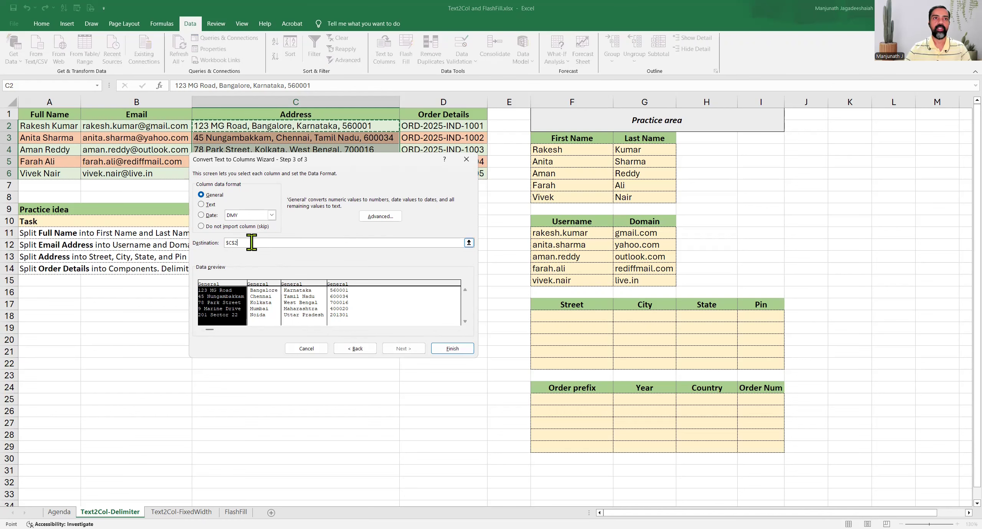
click(573, 316)
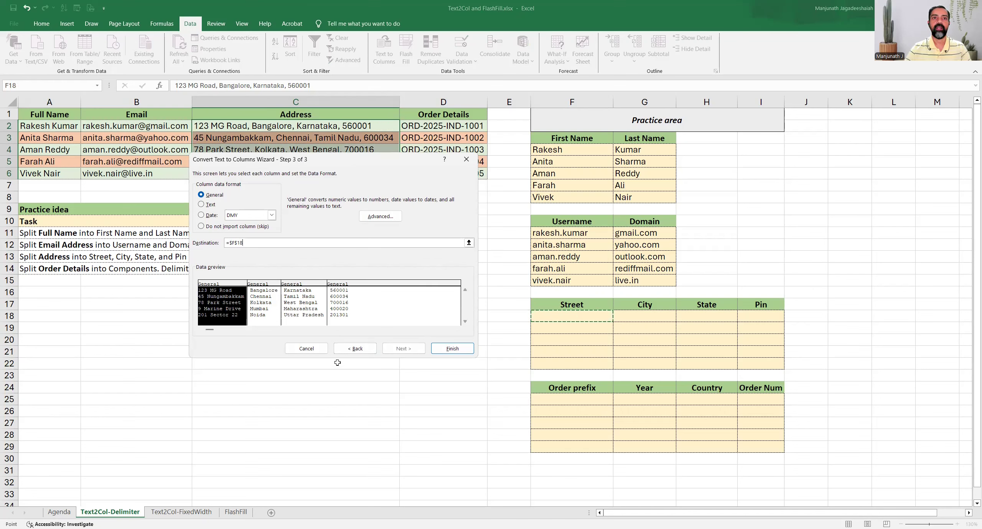
click(455, 351)
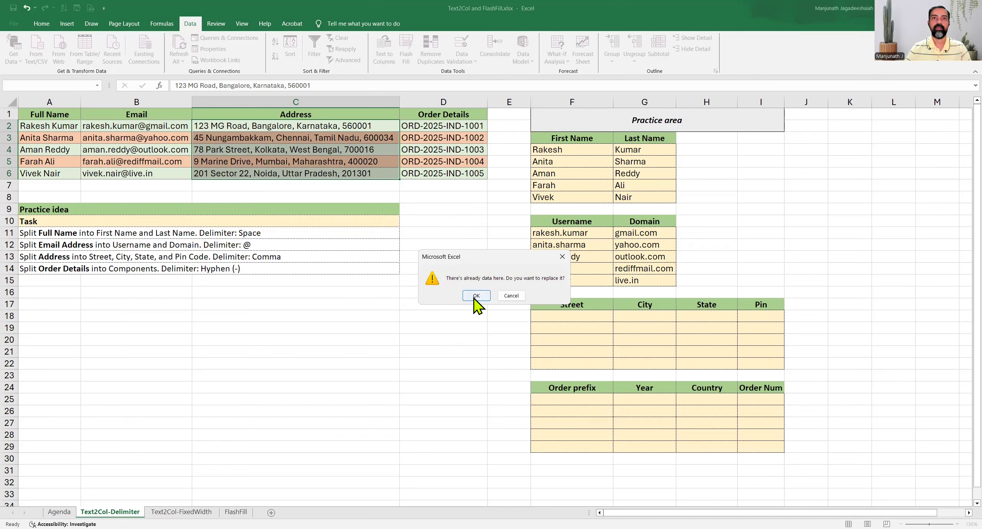
click(476, 296)
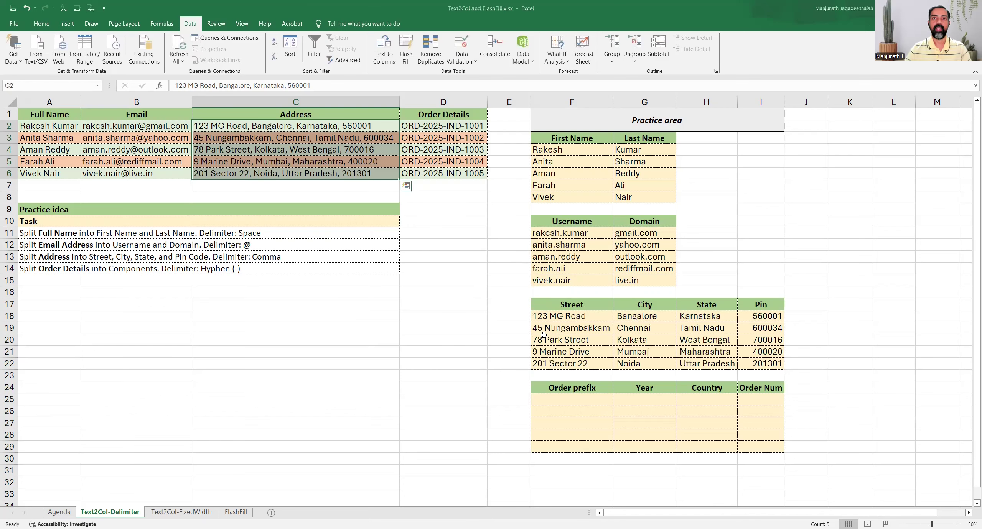
click(560, 317)
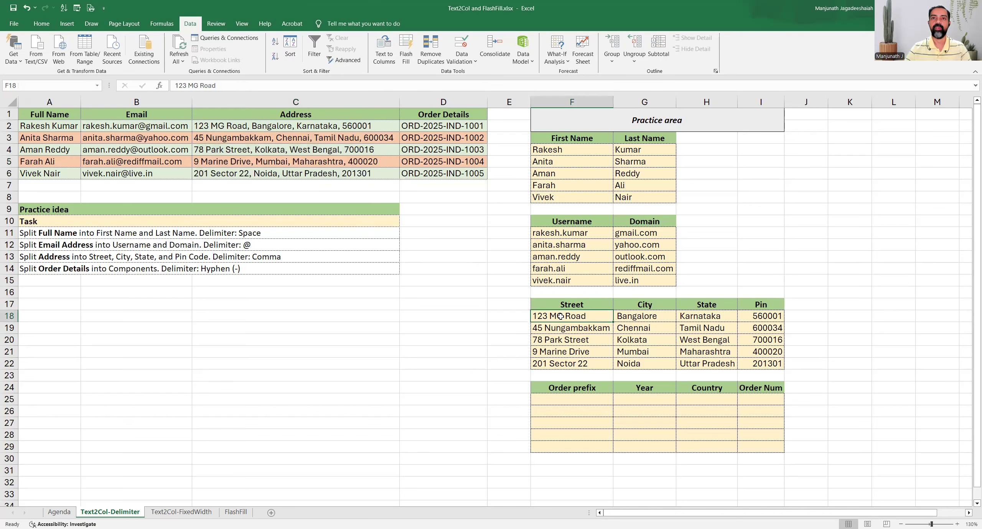
click(633, 315)
click(722, 315)
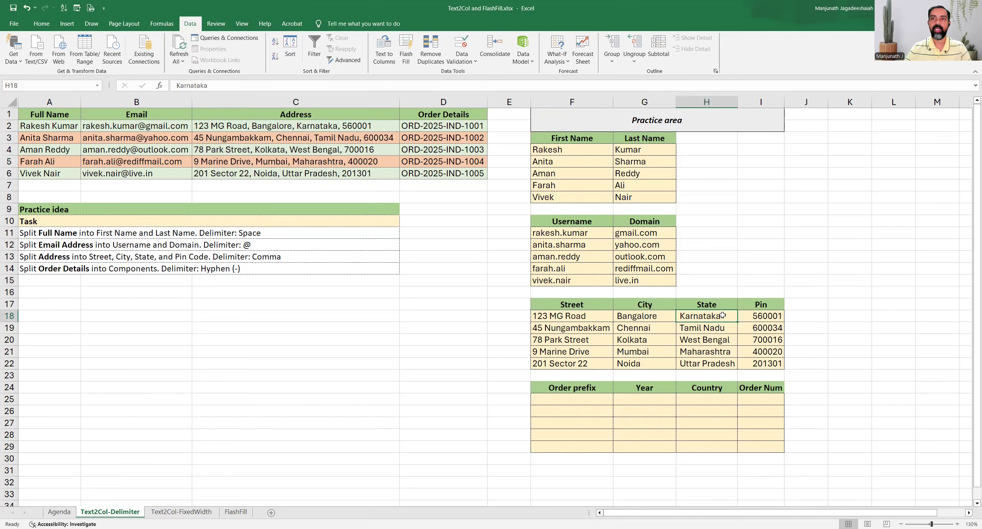
click(760, 317)
click(85, 270)
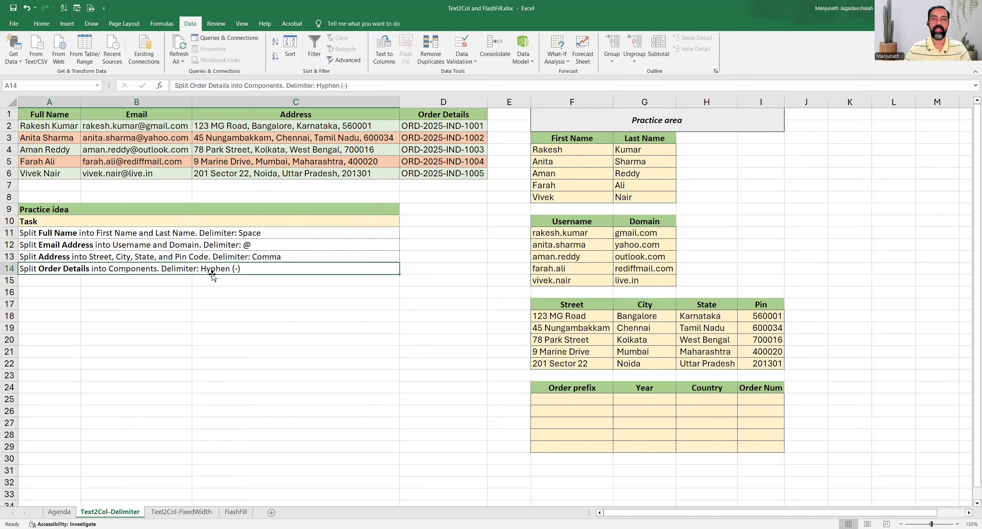
Select order codes D2:D6 and set Text to Columns to split at a '-' delimiter.
drag(436, 126, 445, 173)
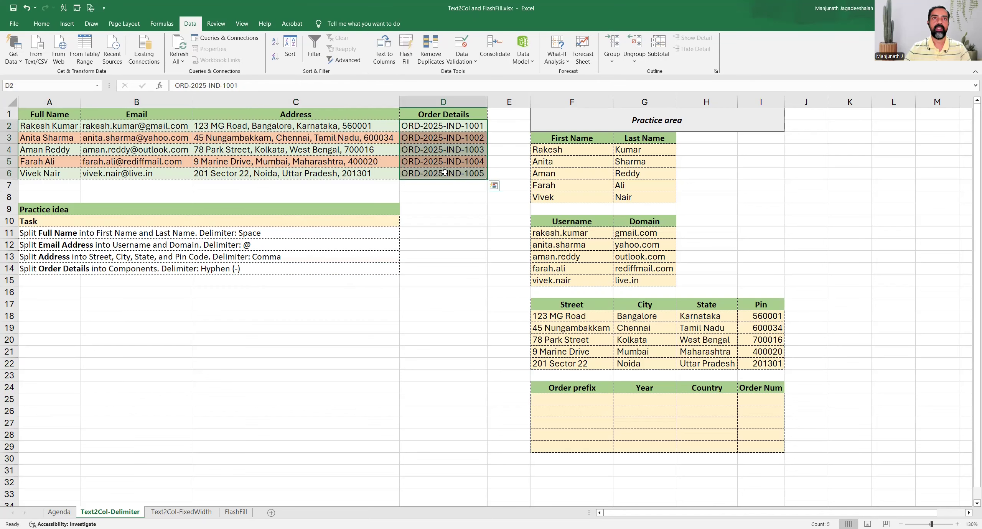
click(388, 58)
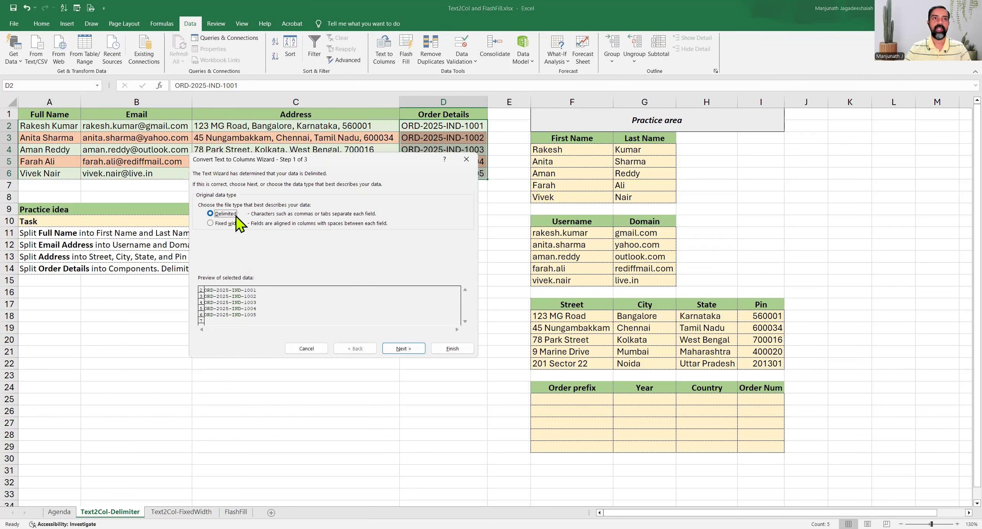
click(402, 350)
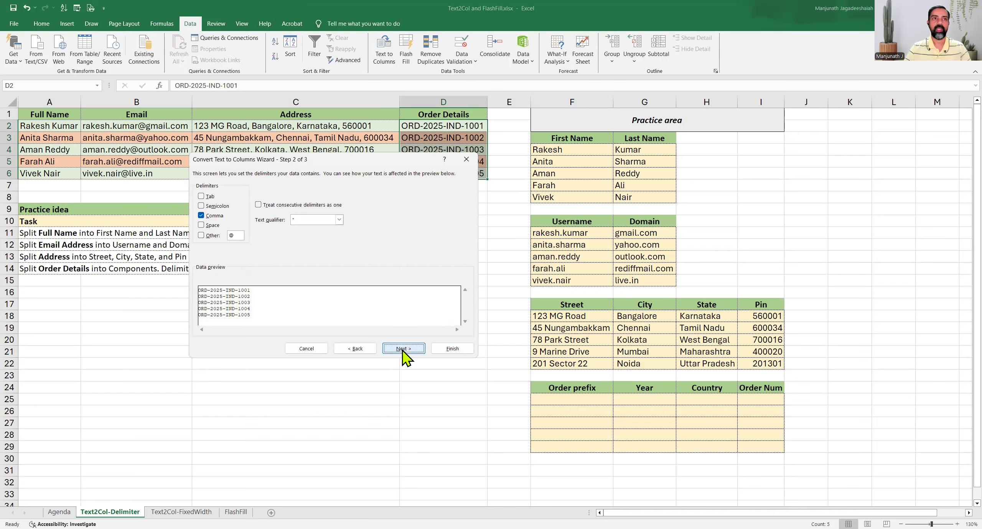
click(213, 218)
click(212, 235)
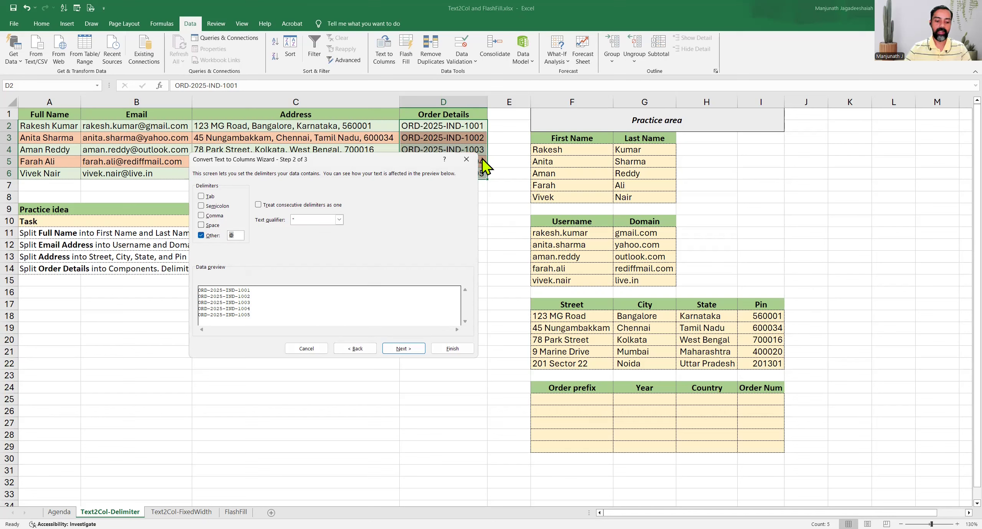
text(-)
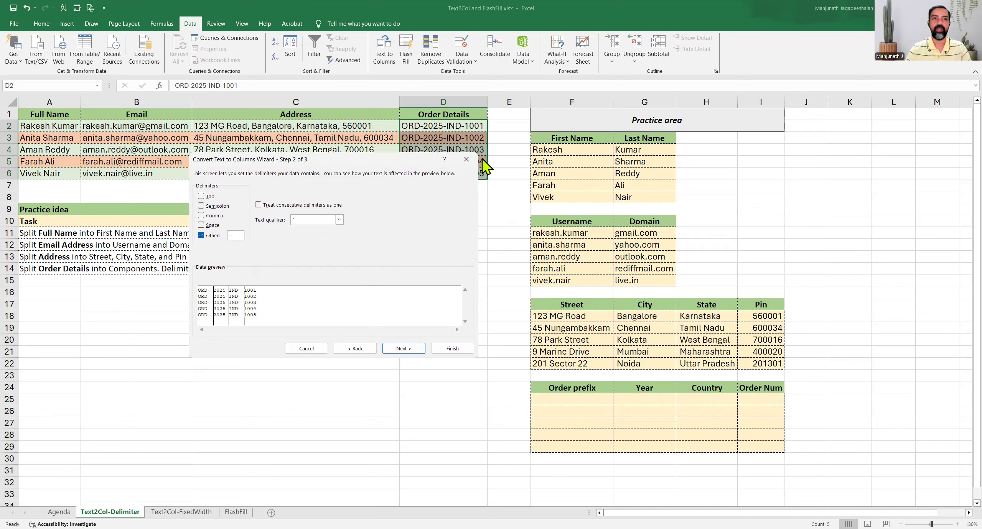
Output the split order parts to F25, replacing the existing cells.
click(408, 350)
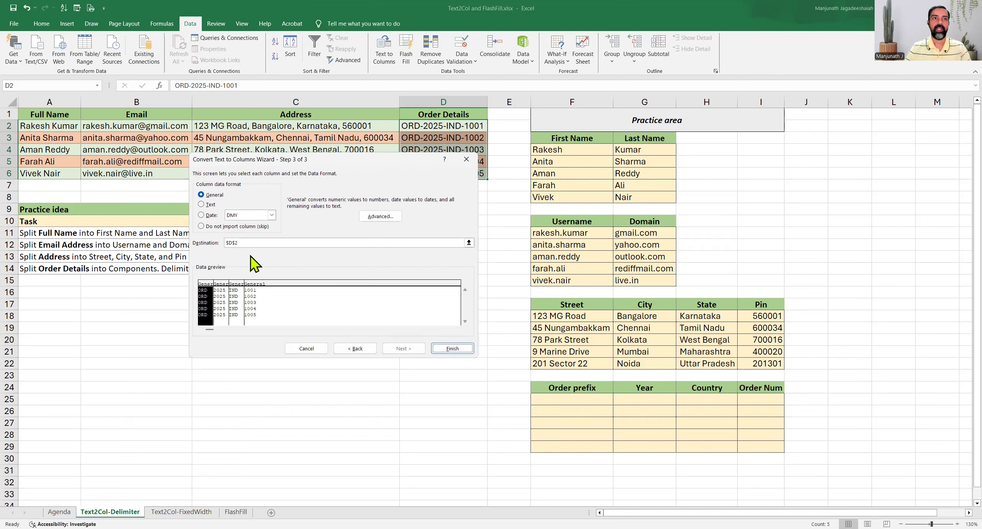
click(246, 243)
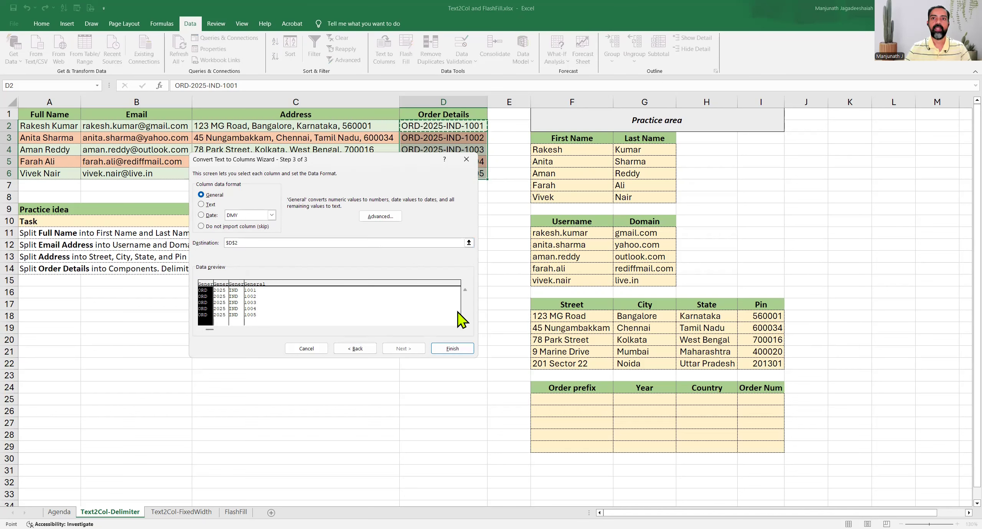
click(571, 399)
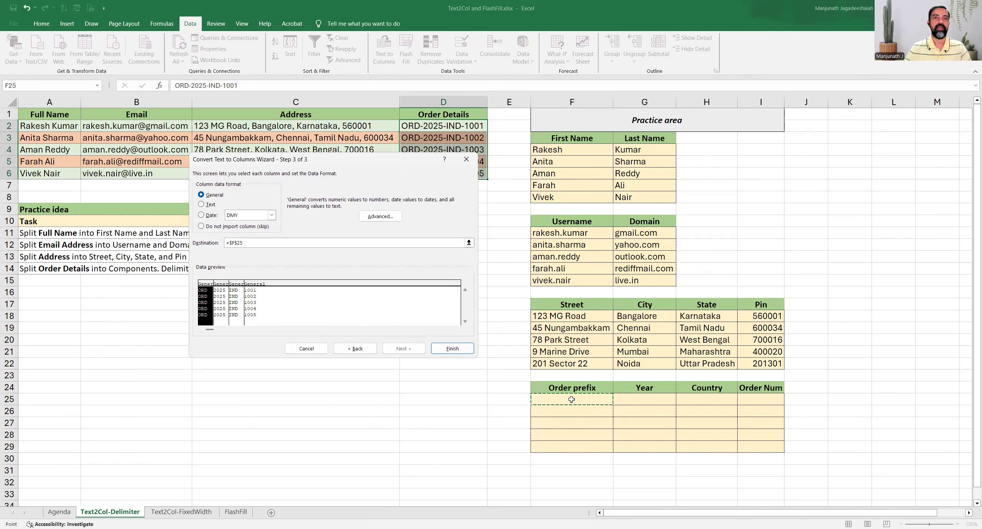
click(451, 349)
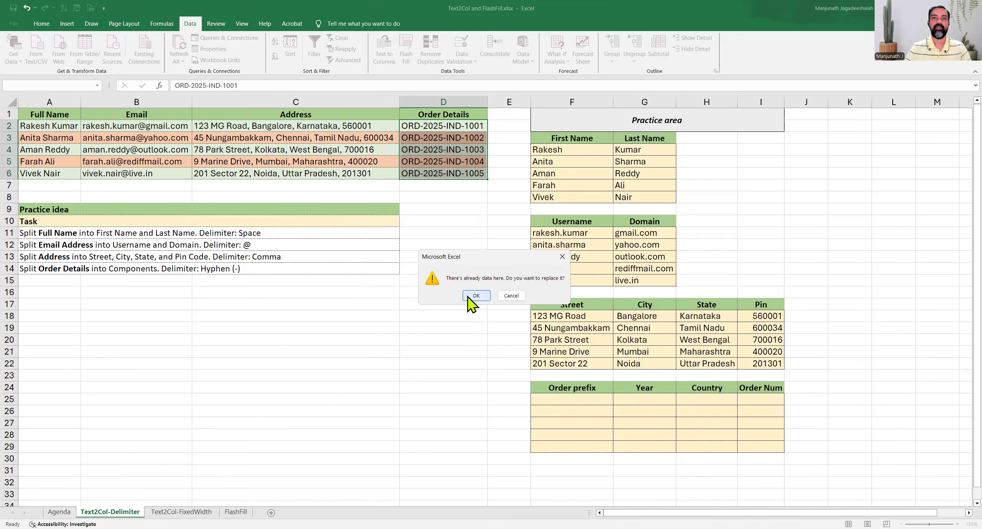
click(469, 297)
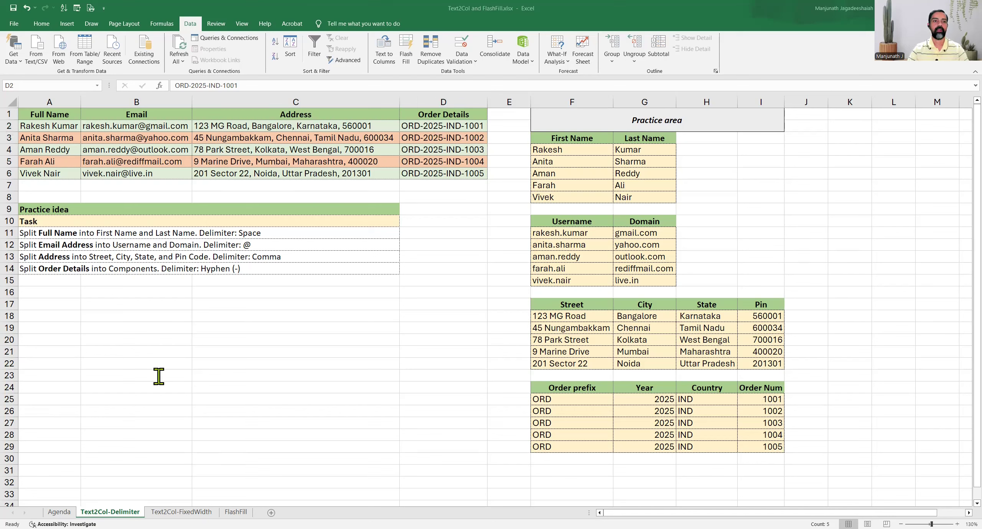
key(alt+Tab)
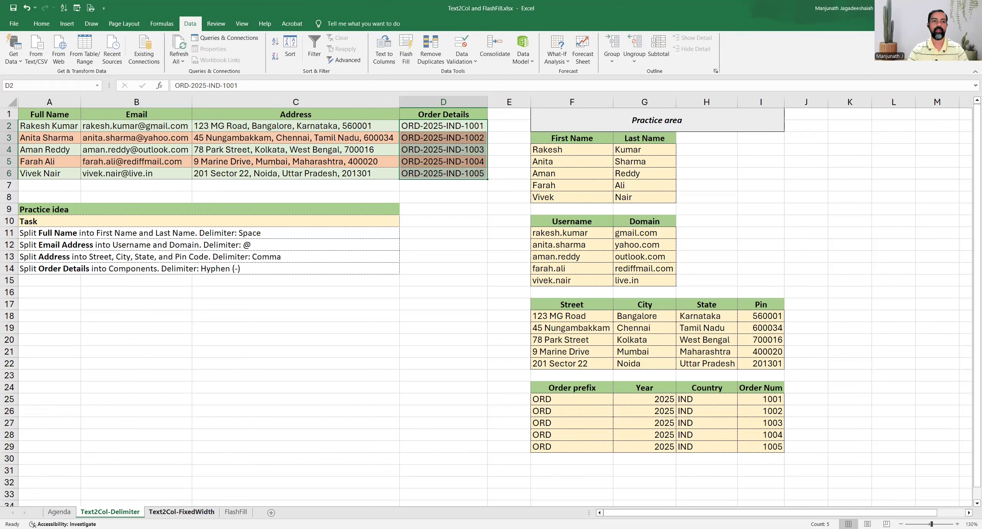
click(182, 512)
click(139, 159)
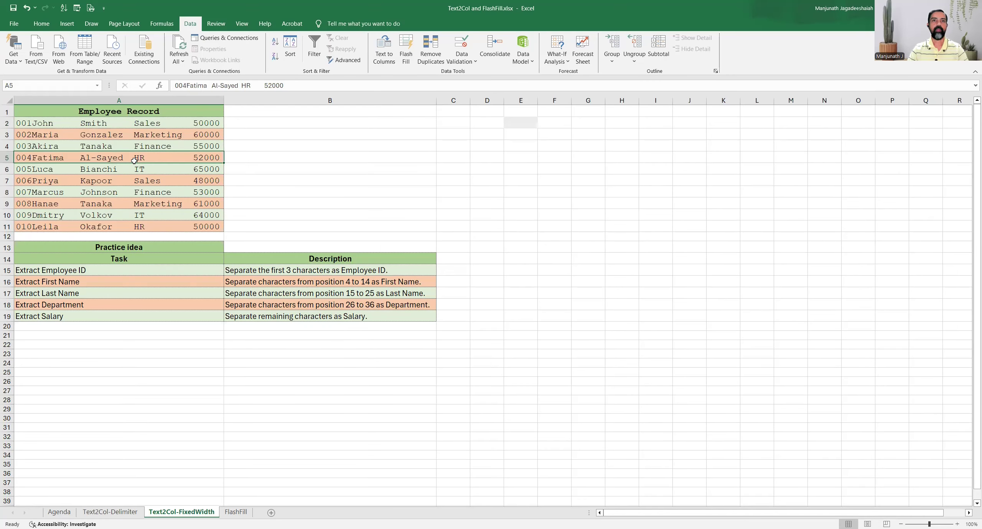
drag(136, 127, 141, 228)
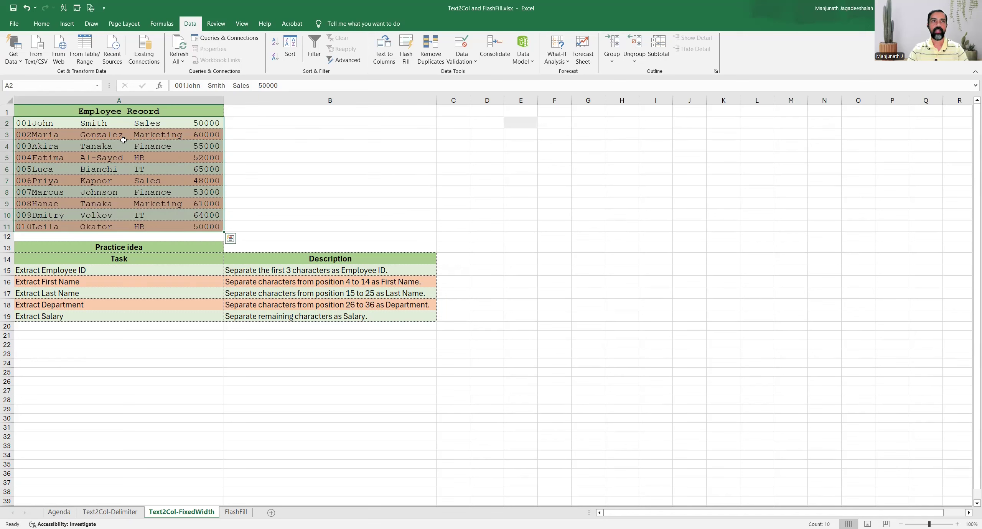
click(121, 123)
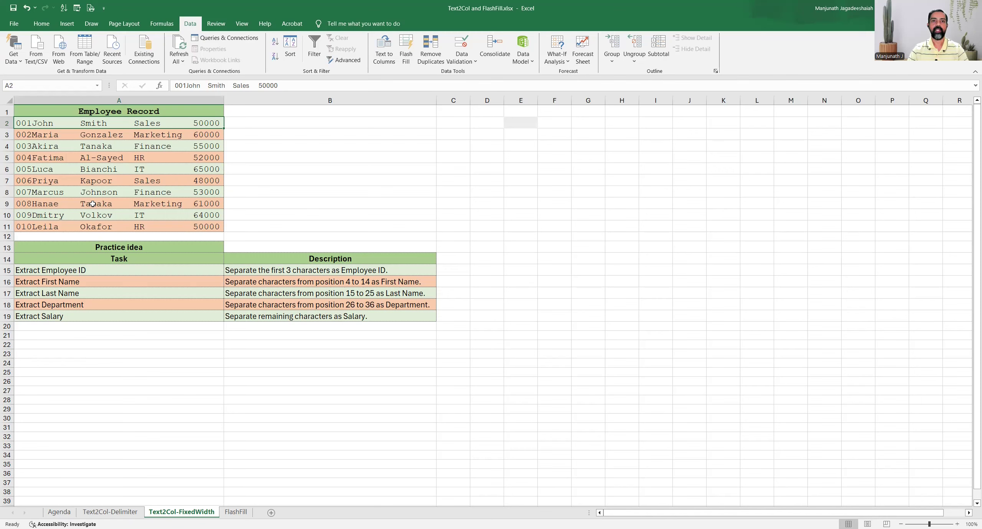
click(128, 268)
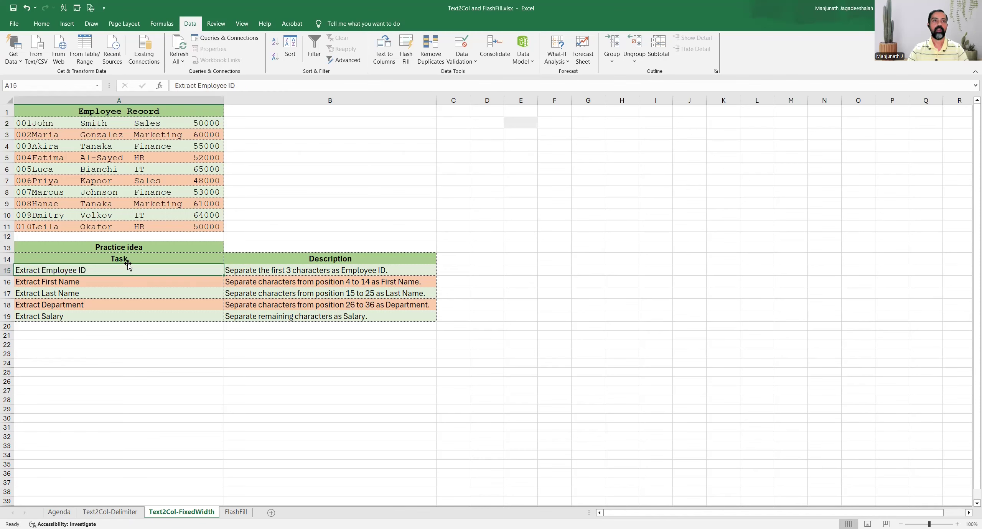
drag(121, 248, 241, 311)
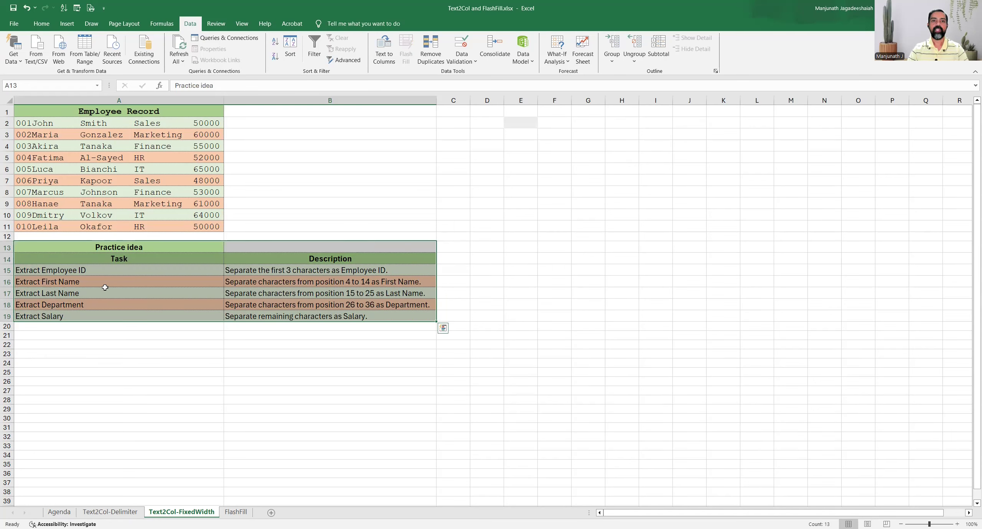
click(100, 268)
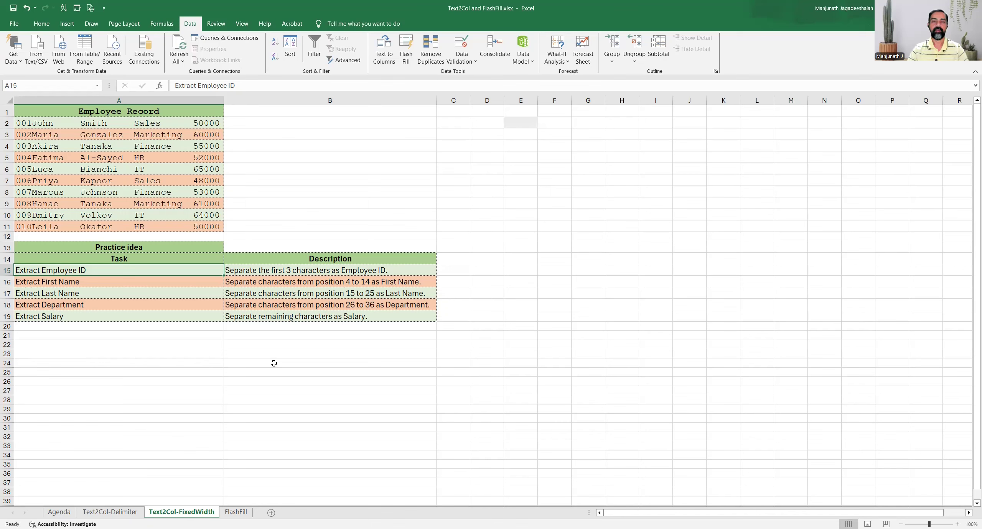
key(alt+Tab)
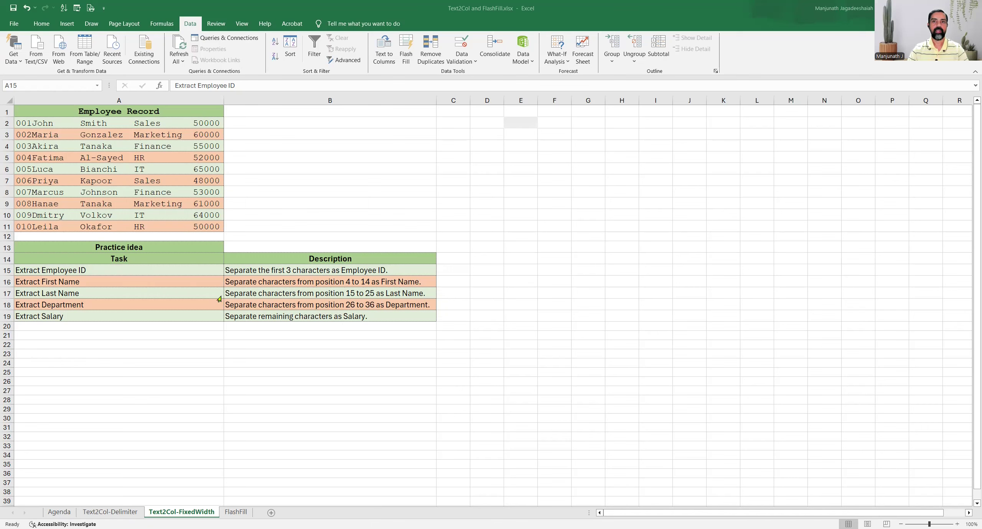
click(290, 169)
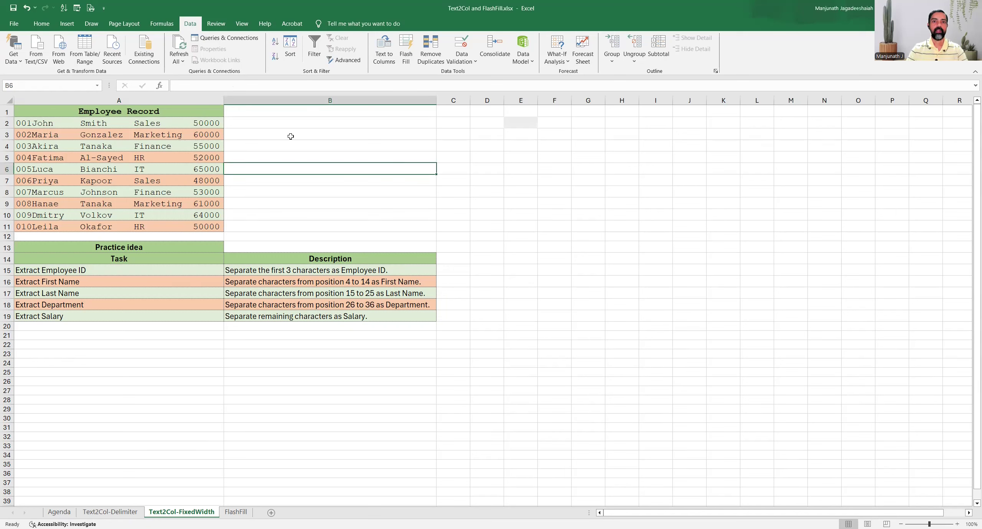
drag(128, 124, 127, 227)
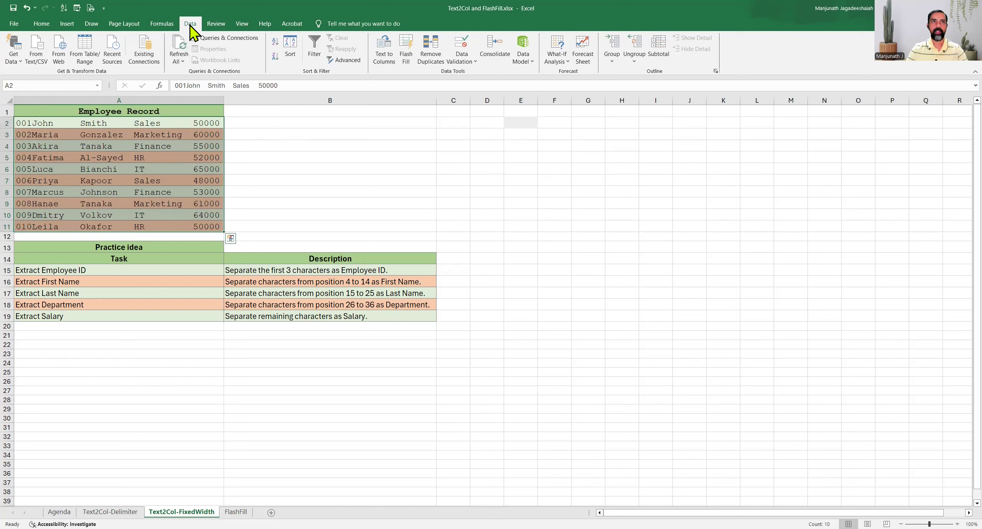
Split the records as Fixed width with the suggested breaks into E2:I11.
click(384, 54)
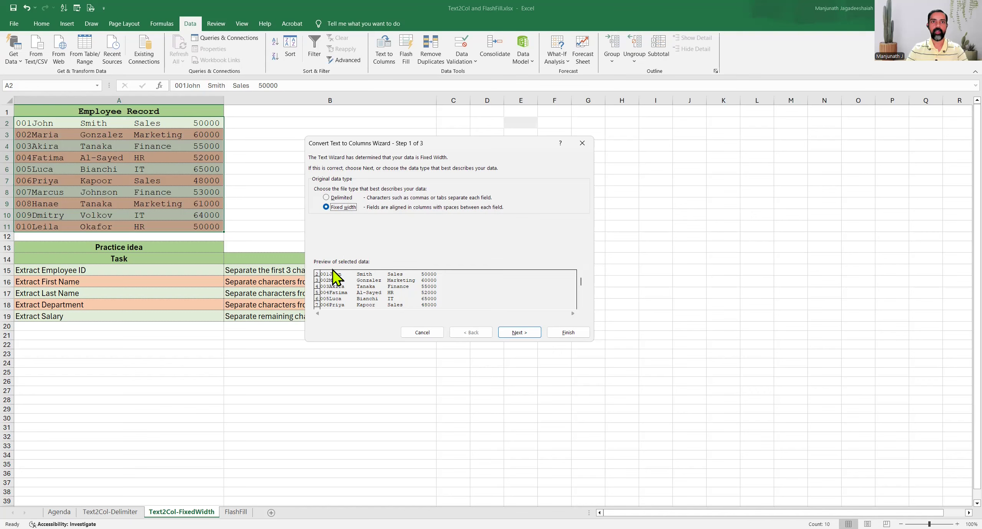
click(518, 334)
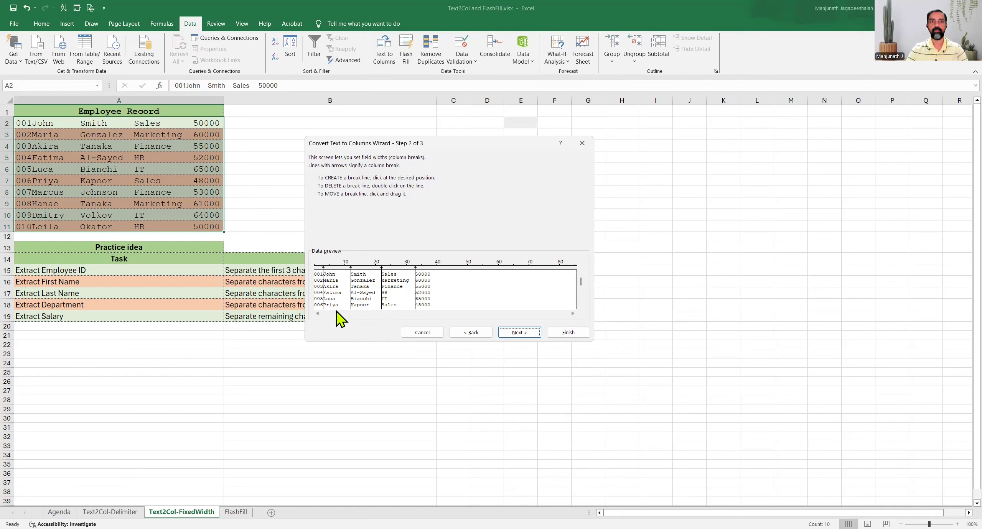
click(519, 332)
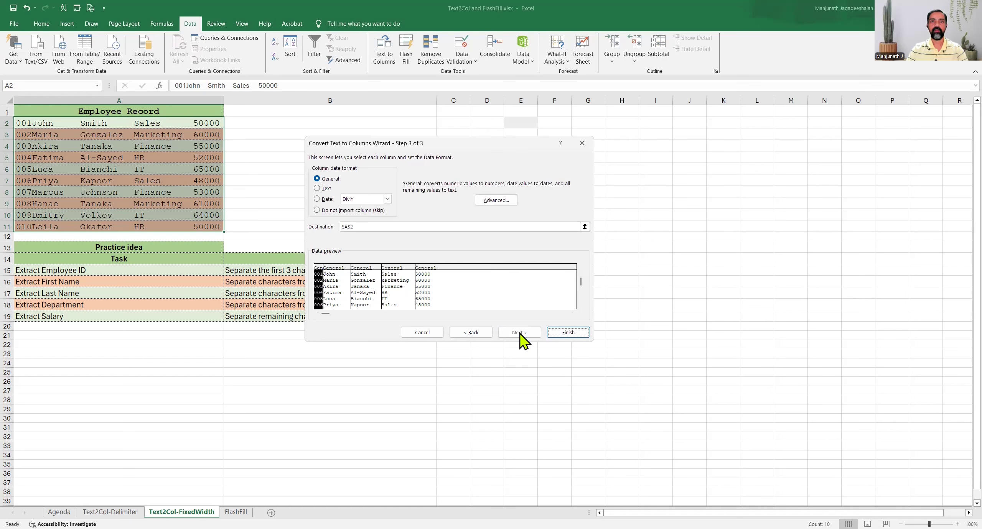
click(366, 227)
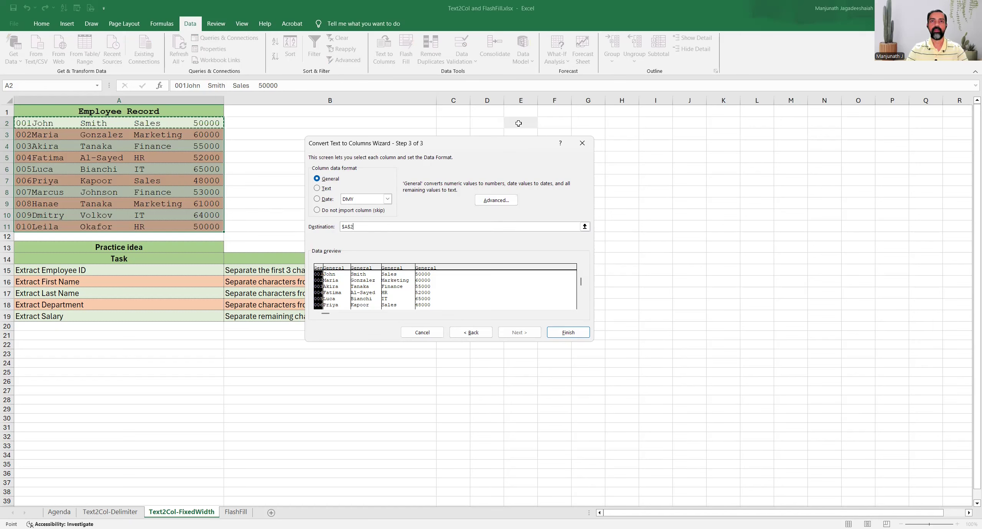
click(518, 123)
click(561, 332)
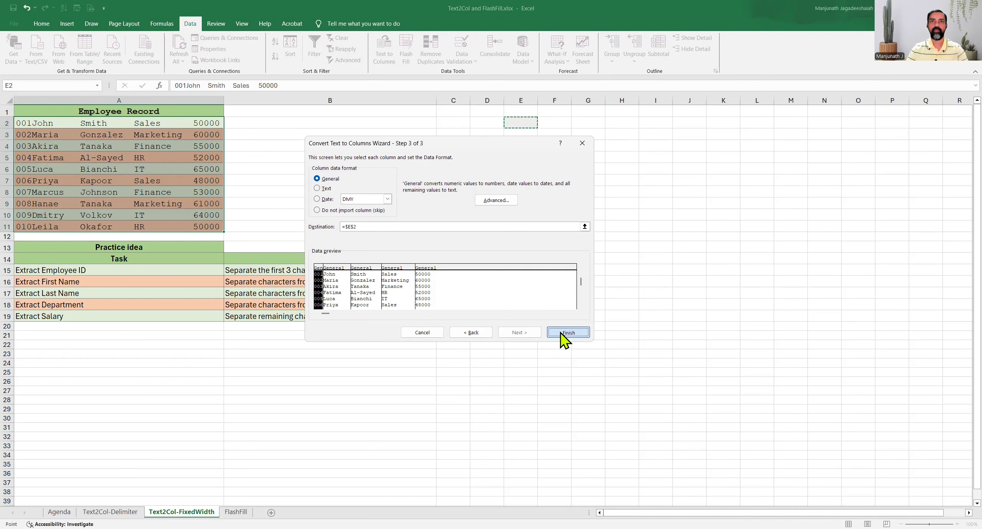
key(Return)
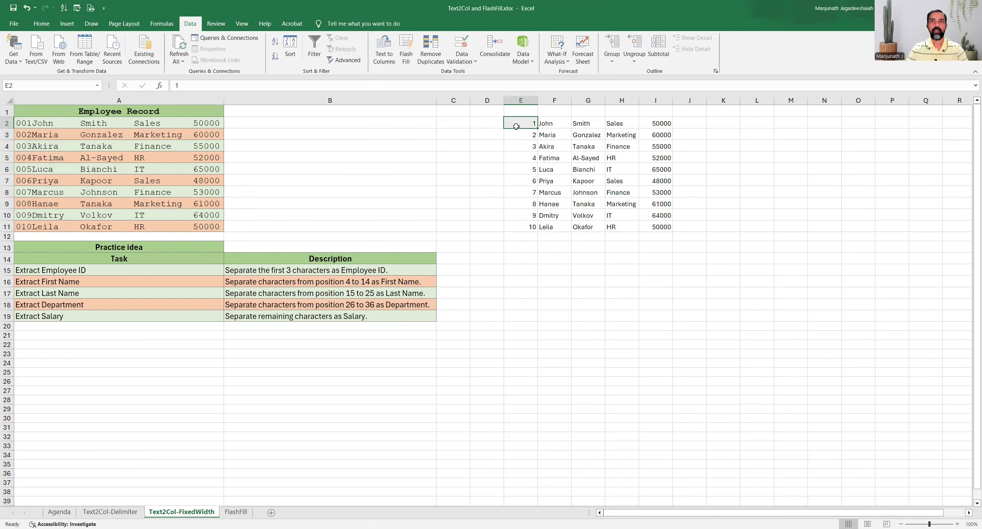
drag(516, 123, 668, 228)
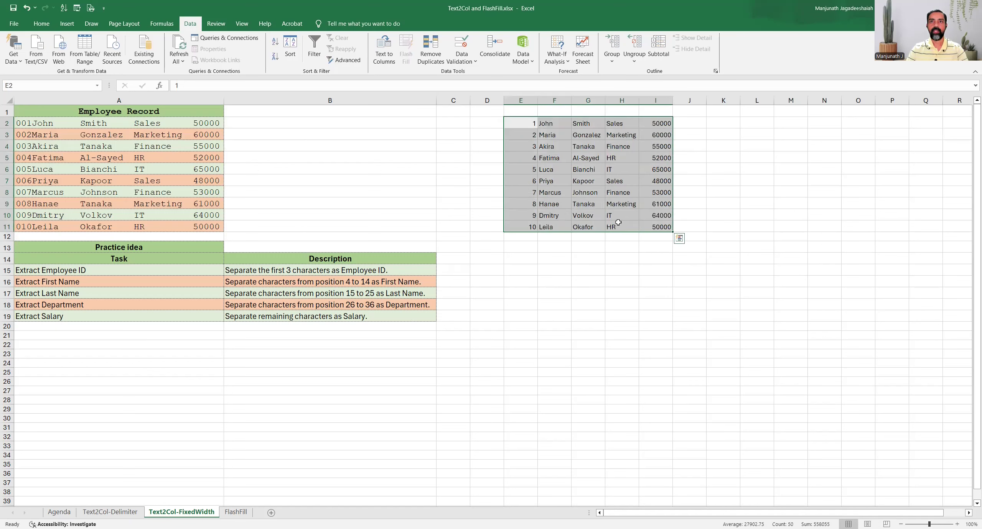
click(206, 160)
Leave the employee records and open the FlashFill sheet.
drag(61, 125, 85, 227)
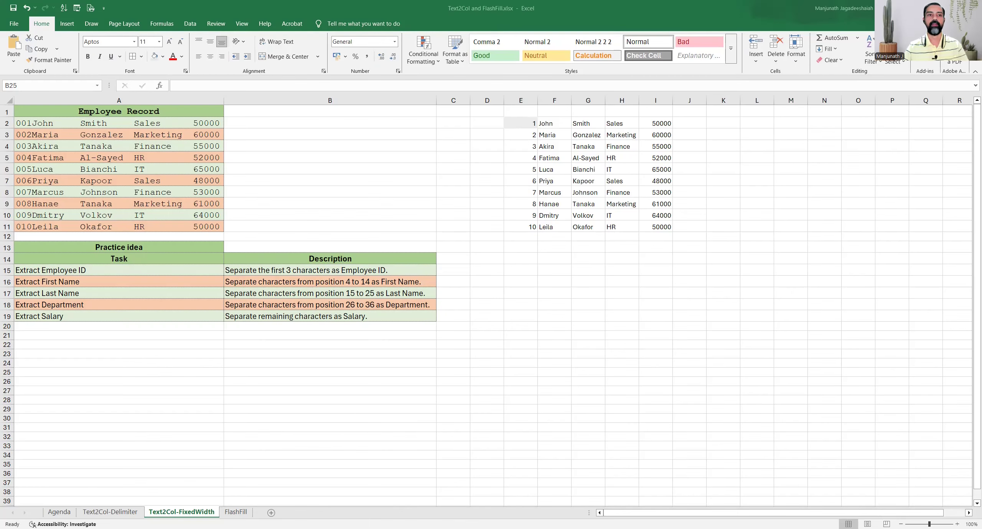
click(235, 512)
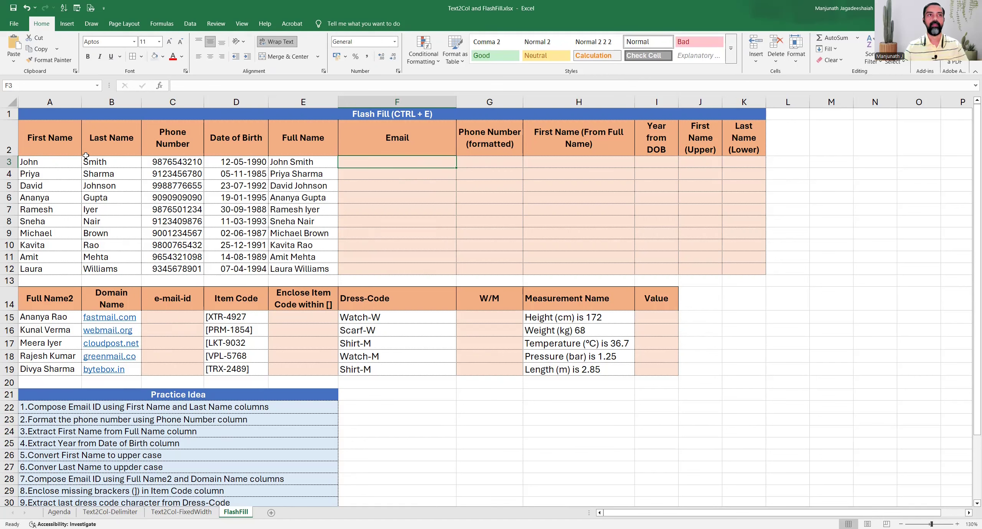
drag(46, 116, 641, 371)
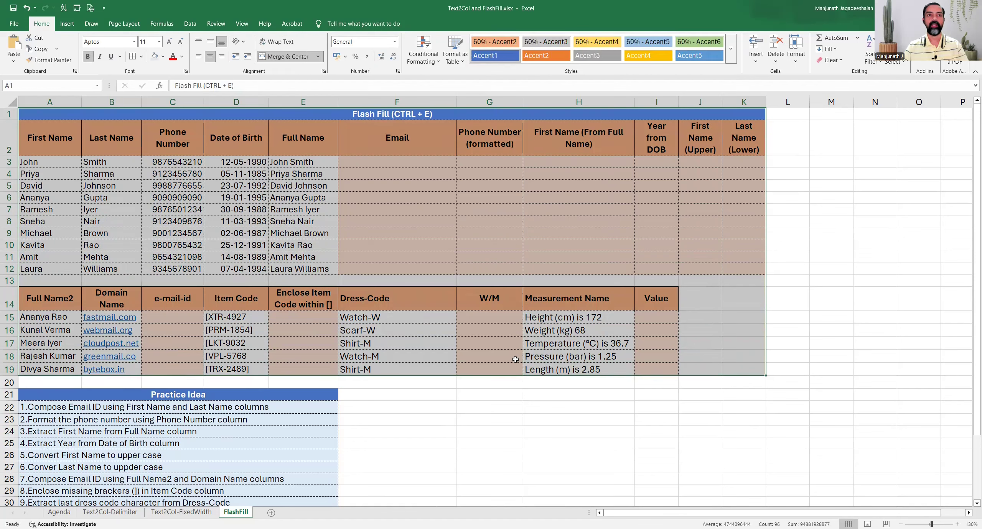
click(118, 398)
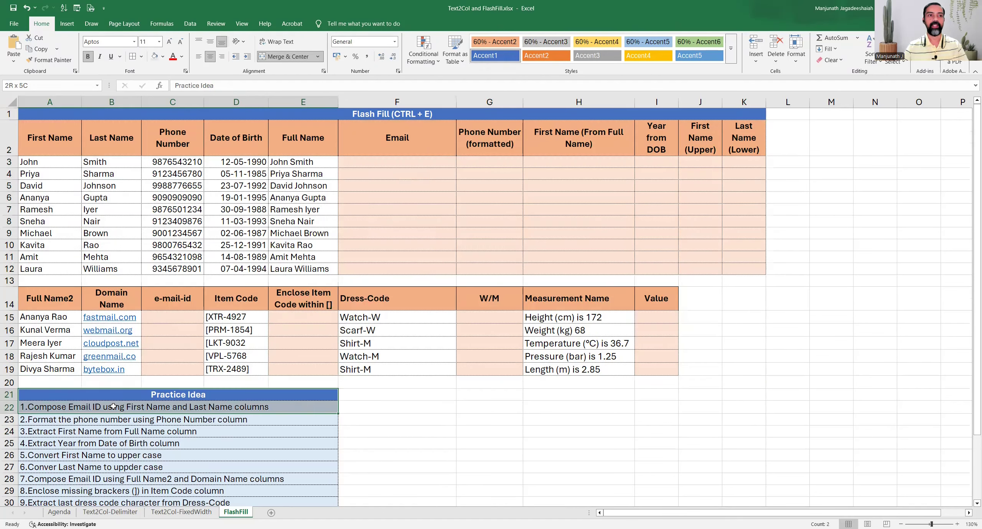
click(111, 405)
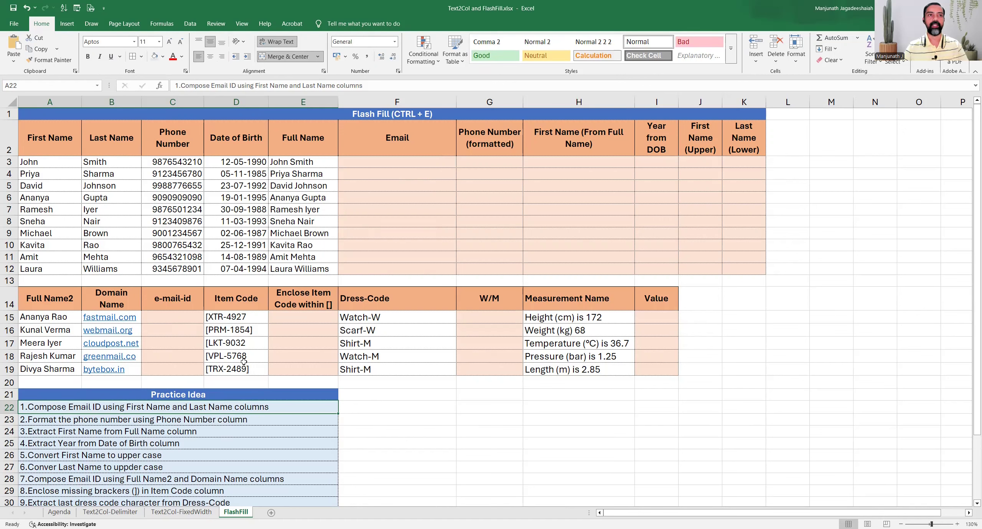
drag(45, 138, 113, 269)
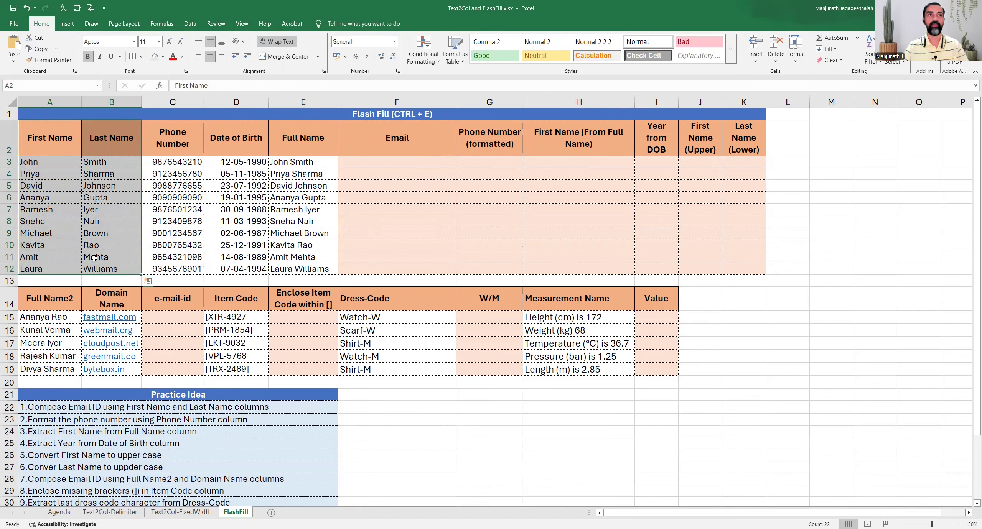
click(367, 162)
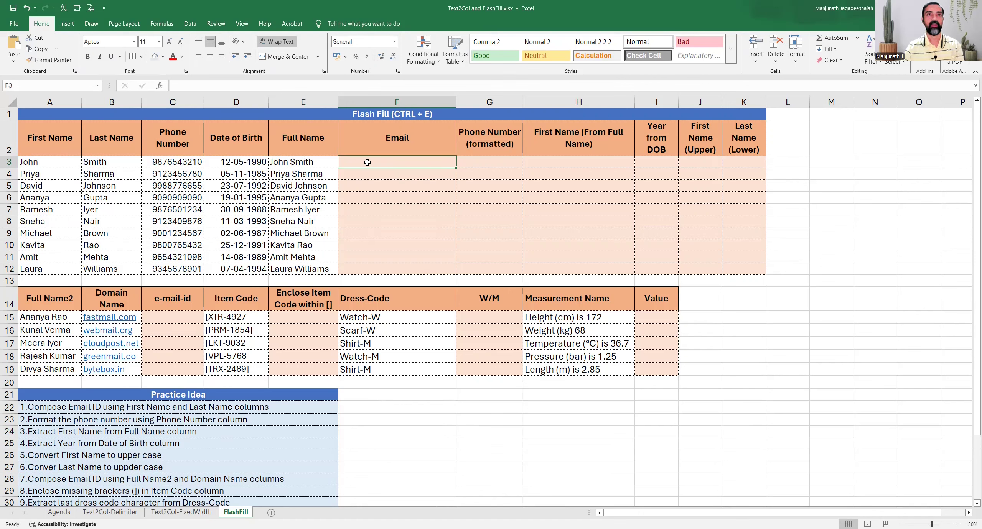
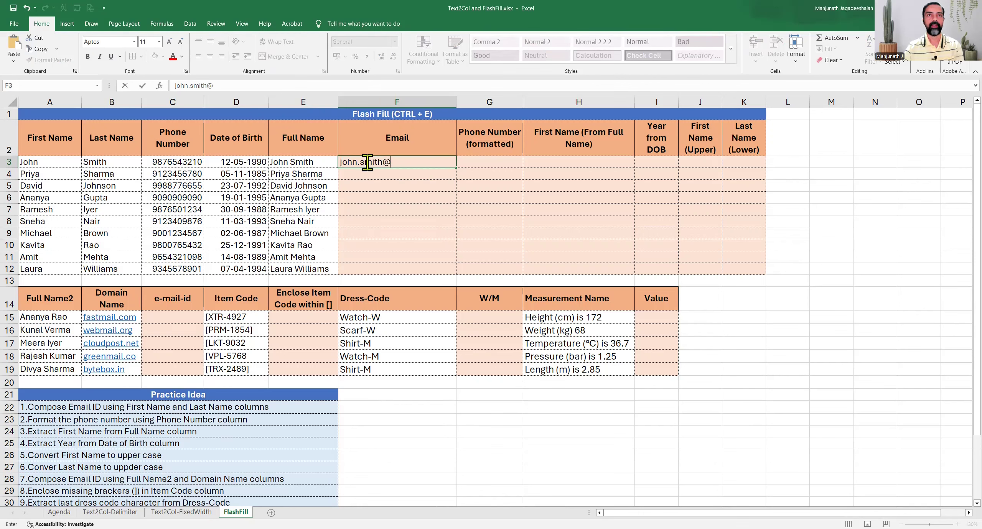
key(ctrl+Return)
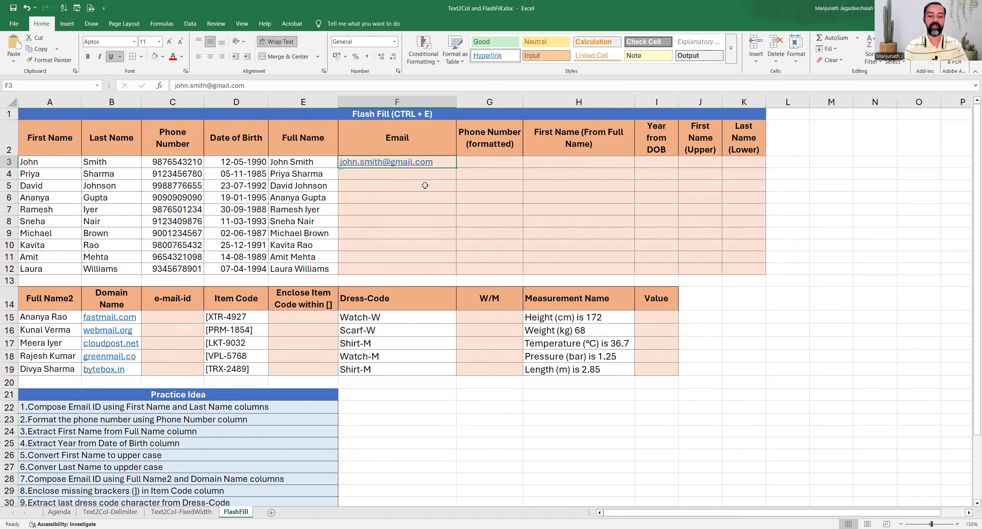
key(ctrl+e)
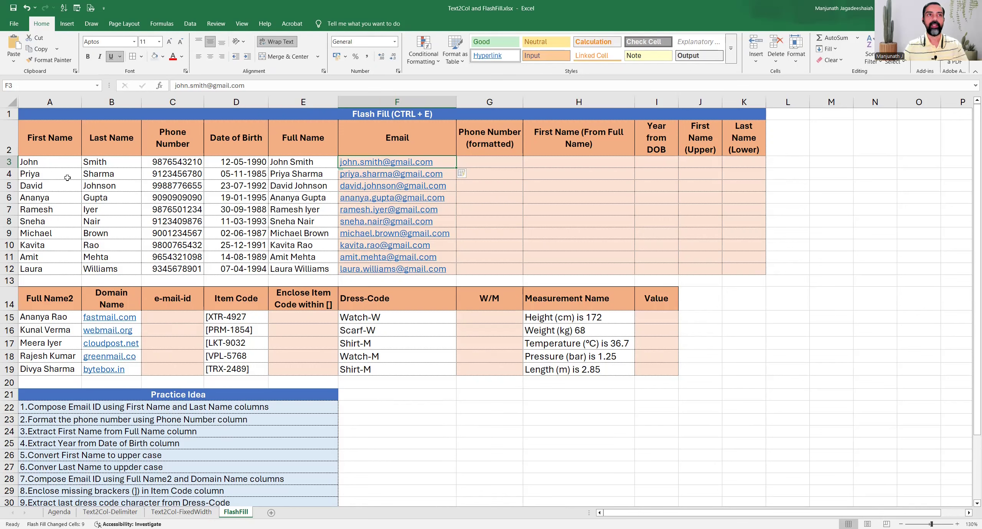
drag(62, 175, 86, 175)
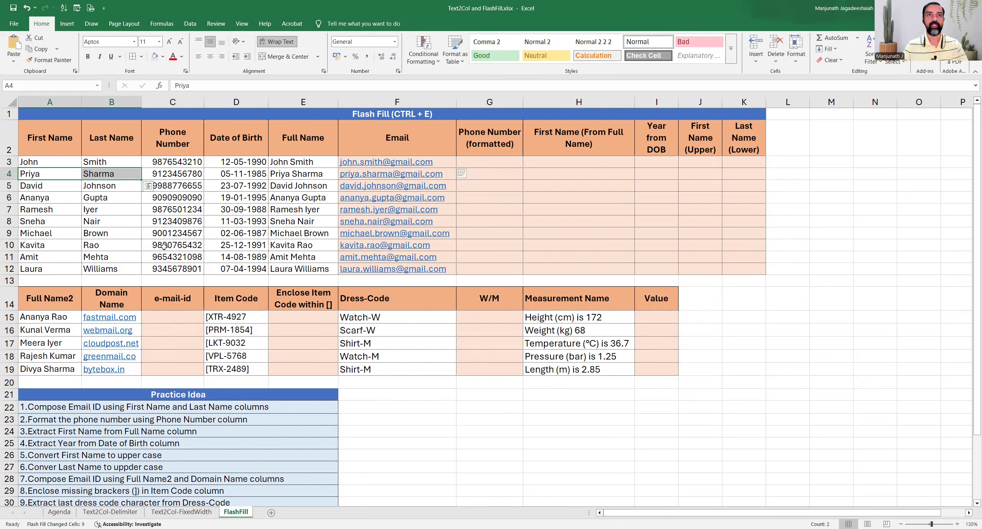
click(466, 166)
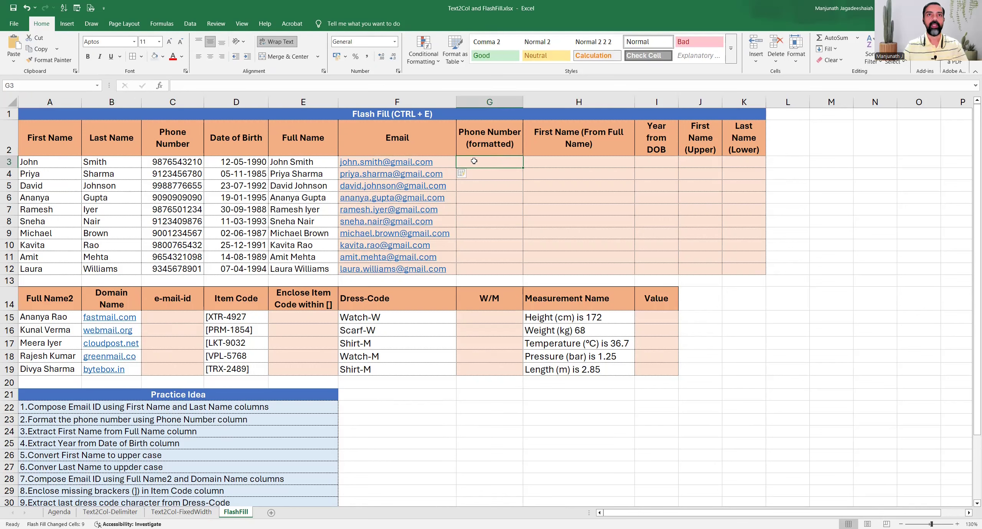
click(86, 419)
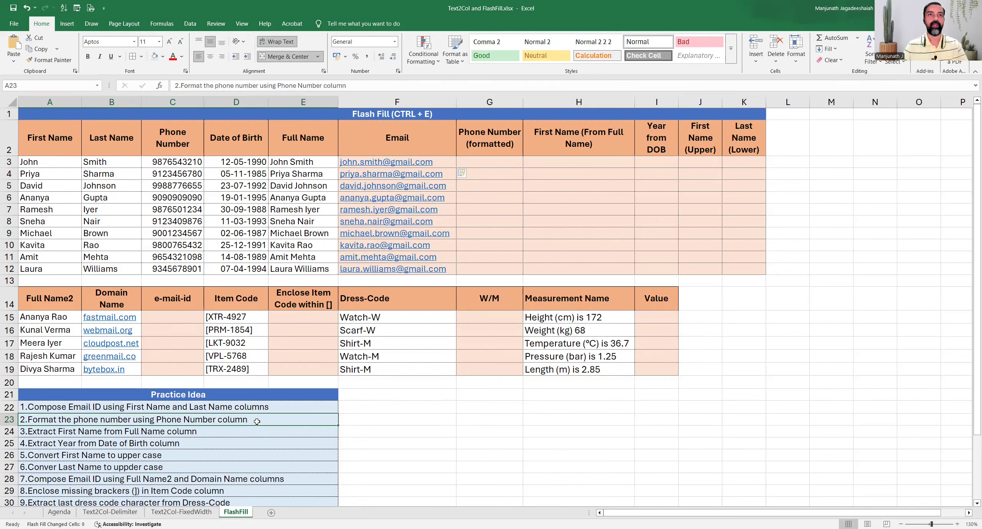
drag(175, 135, 179, 270)
click(482, 164)
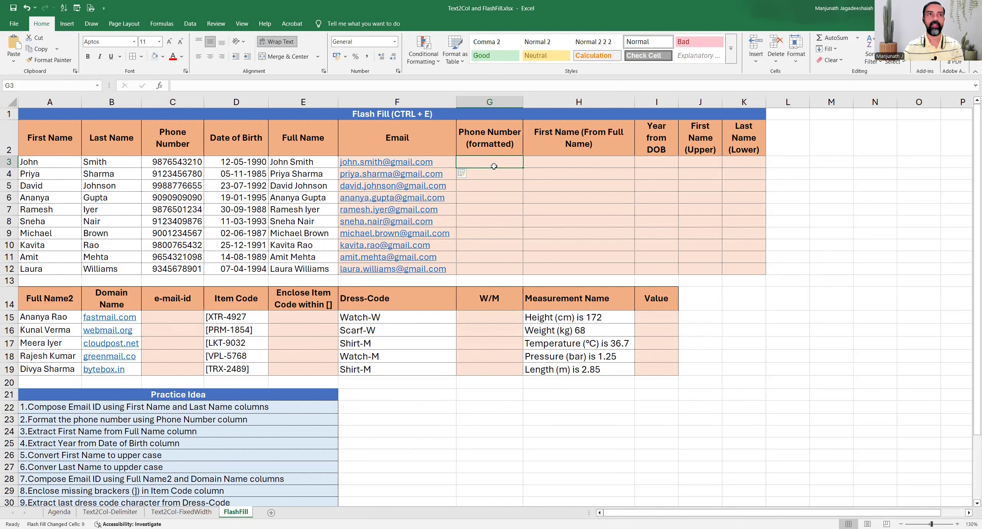
text(()
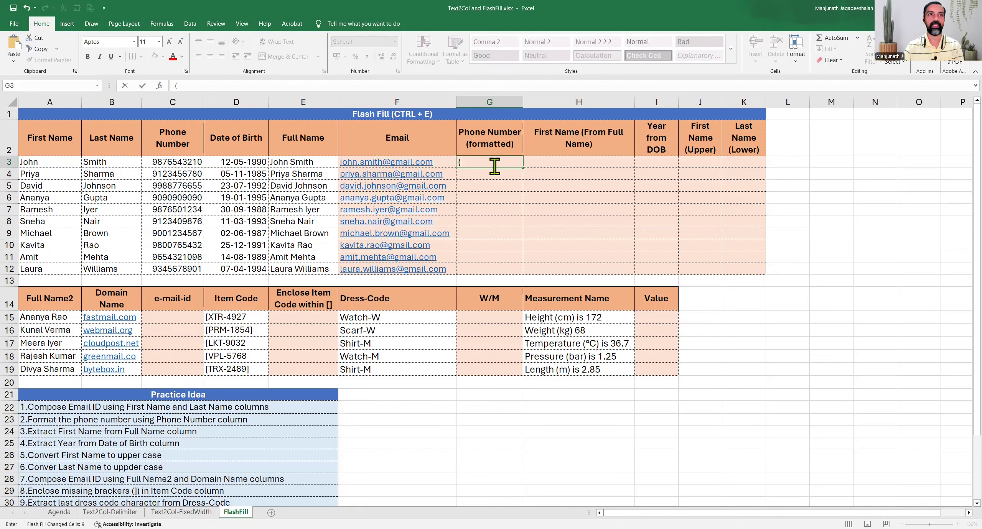
text(987)654)
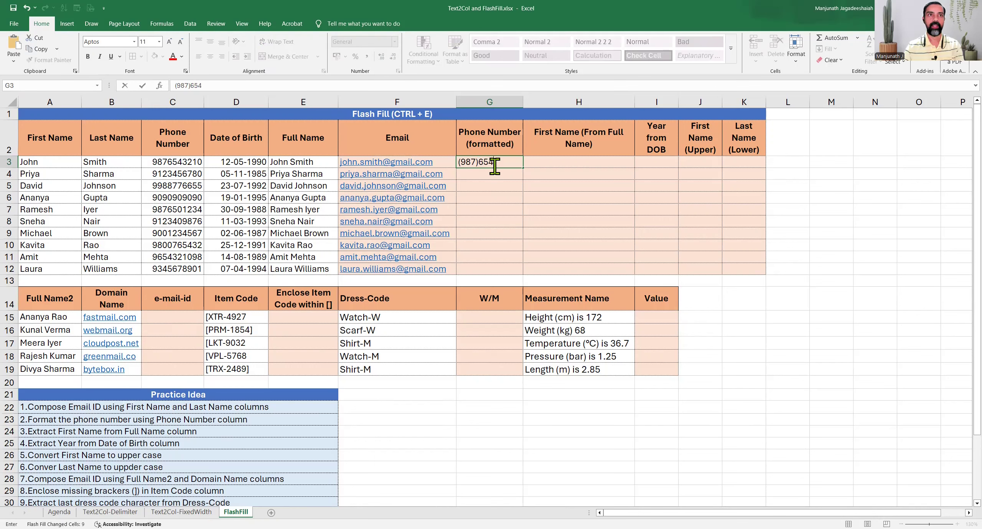
text(-3210)
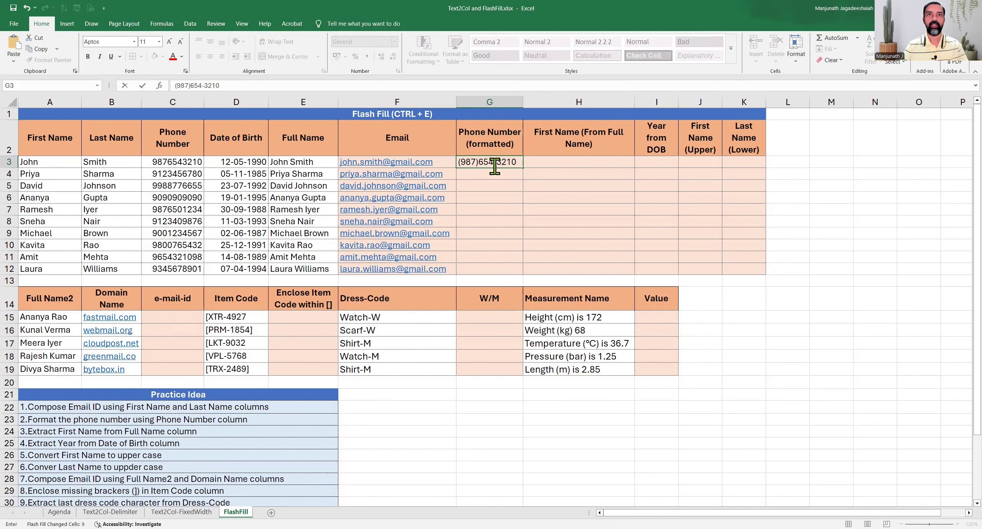
key(Return)
key(Up)
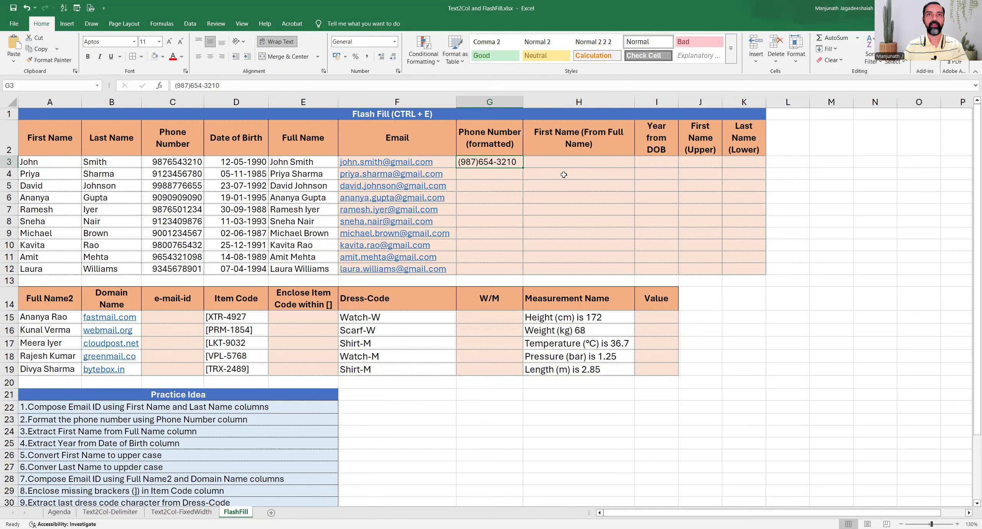
key(ctrl+e)
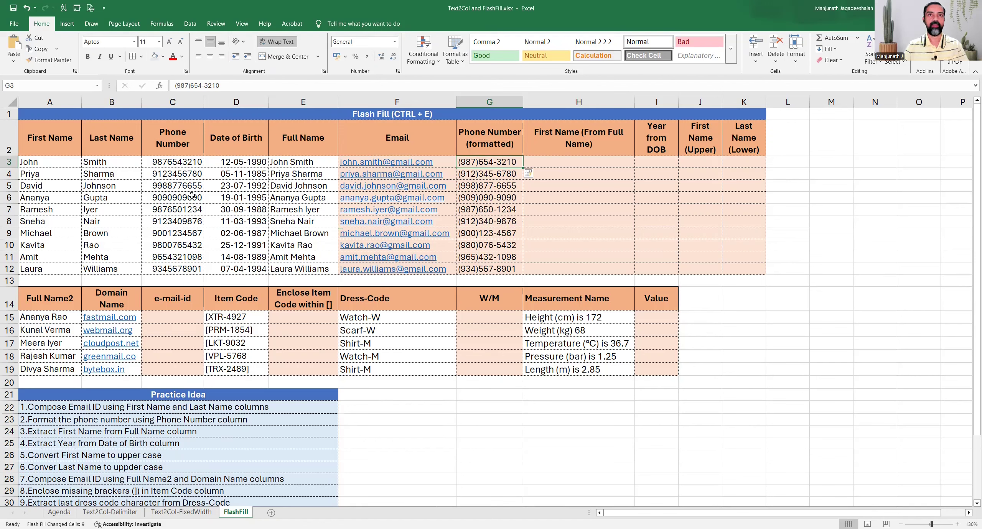
drag(183, 175, 172, 261)
Enter John in H3 as the example and Flash Fill the remaining first names from Full Name.
click(544, 162)
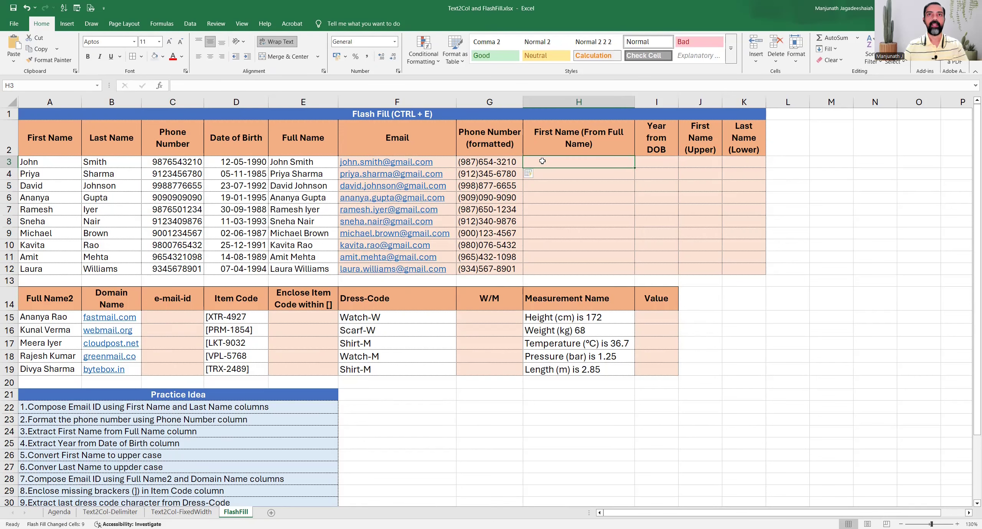
click(82, 432)
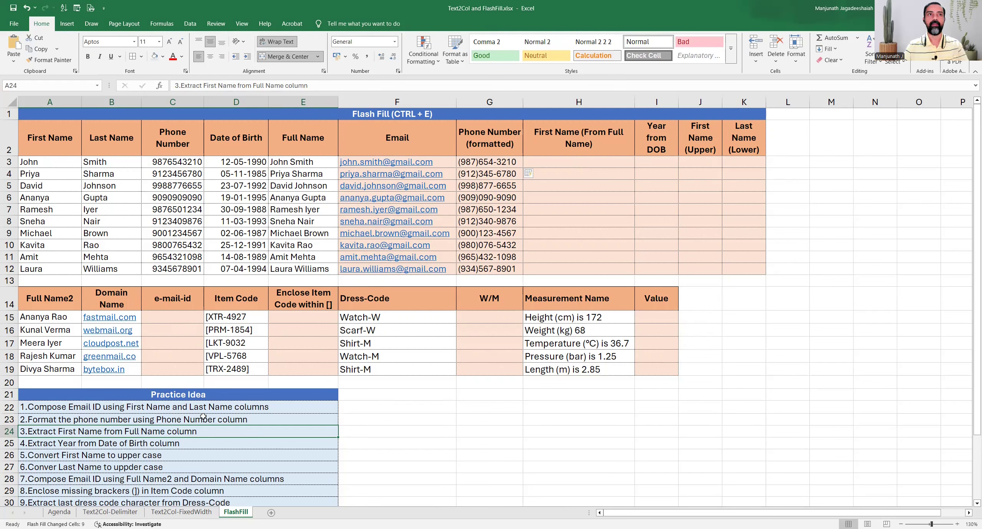
drag(296, 142, 299, 269)
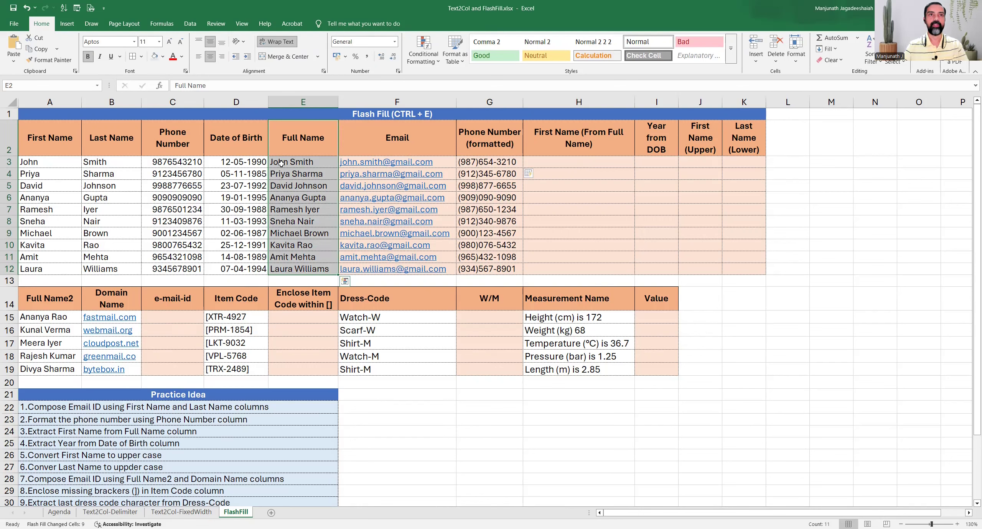
click(552, 161)
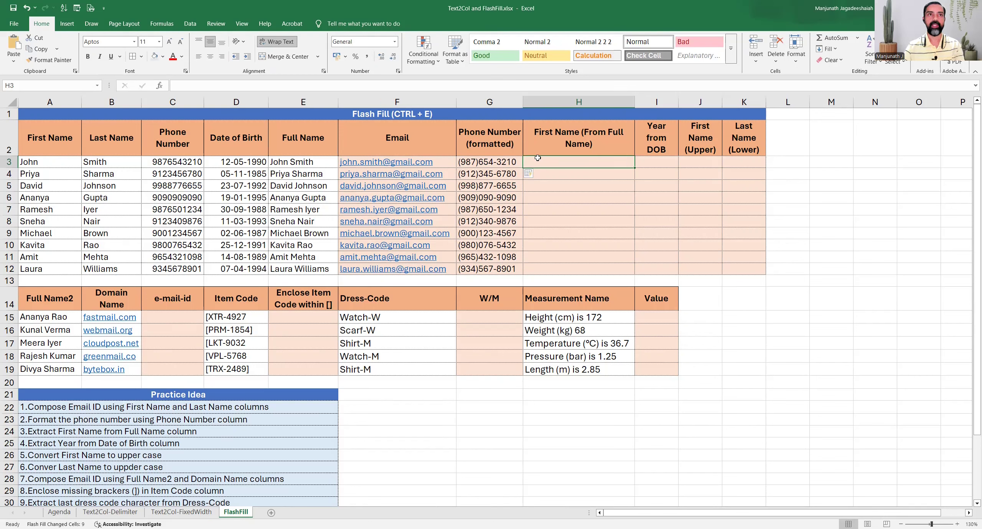
text(John)
key(Return)
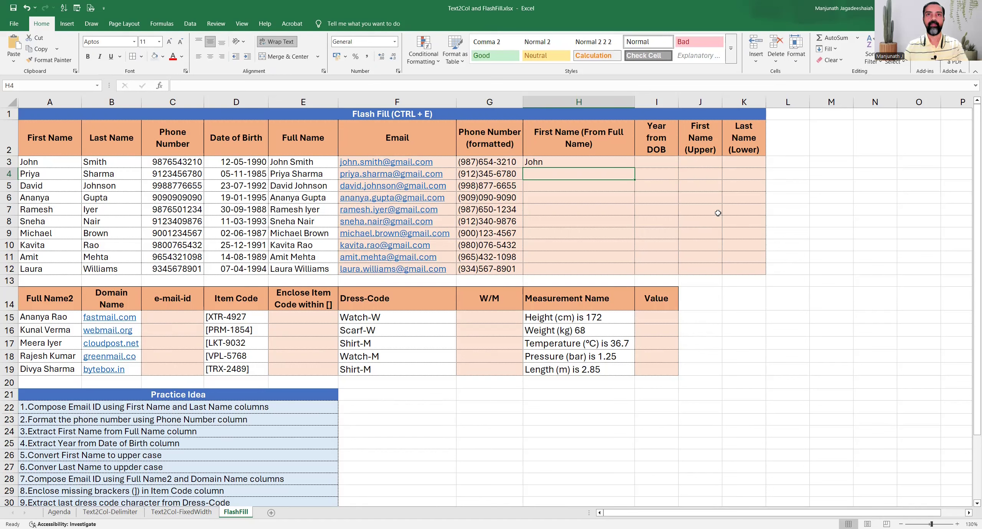
key(ctrl+e)
drag(296, 174, 282, 265)
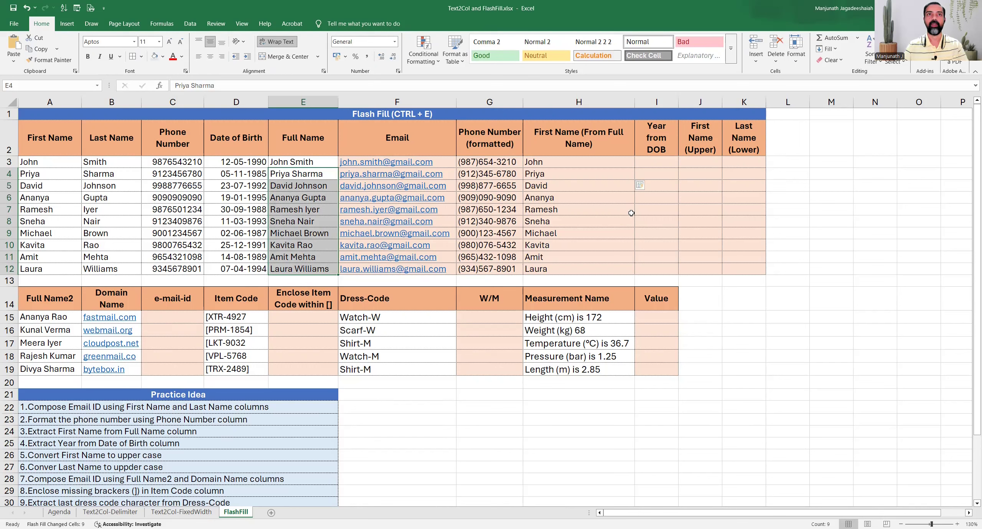
Enter 1990 in I3 and Flash Fill the remaining birth years from the DOB column.
click(658, 166)
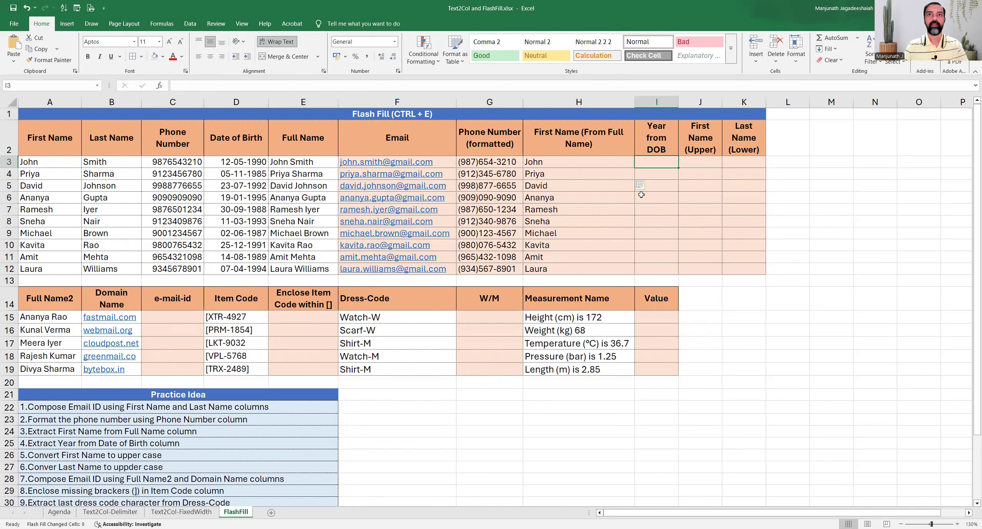
click(87, 446)
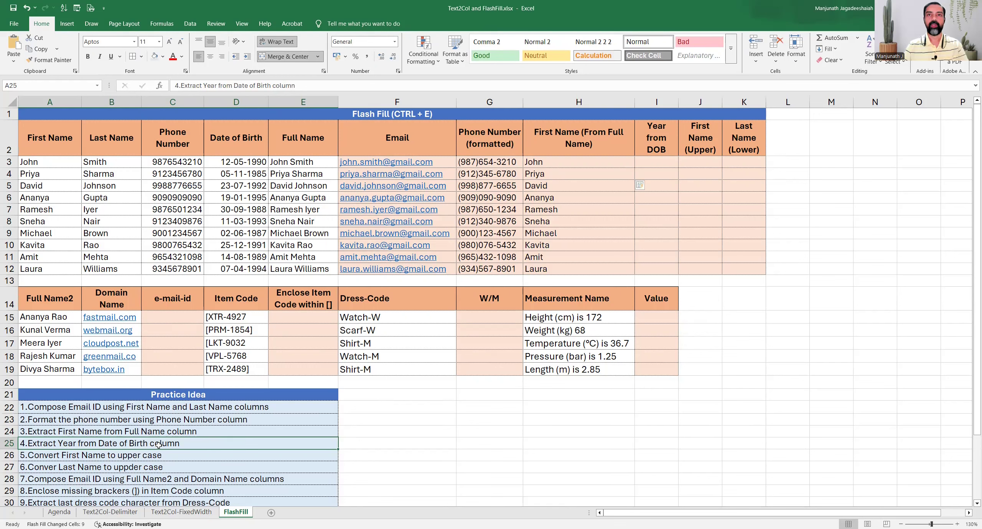
click(659, 161)
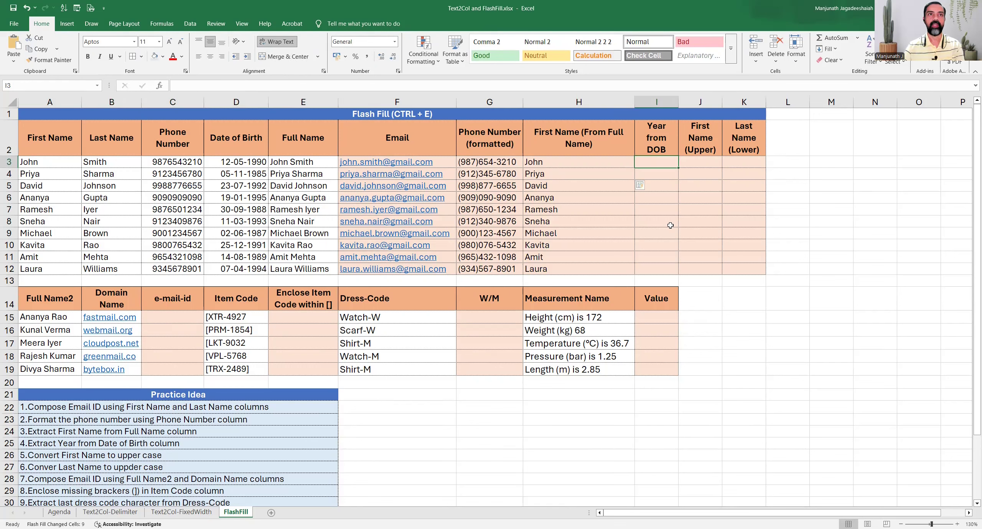
text(199)
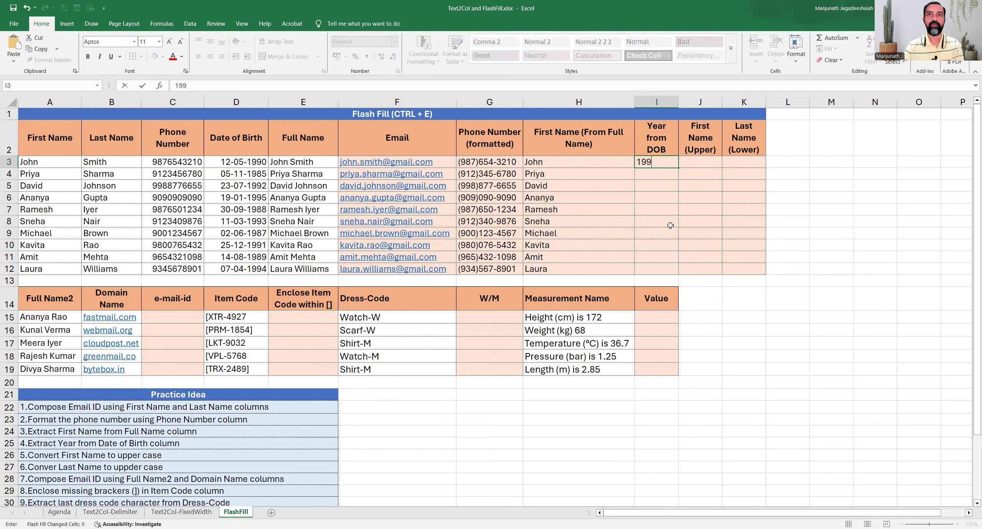
text(0)
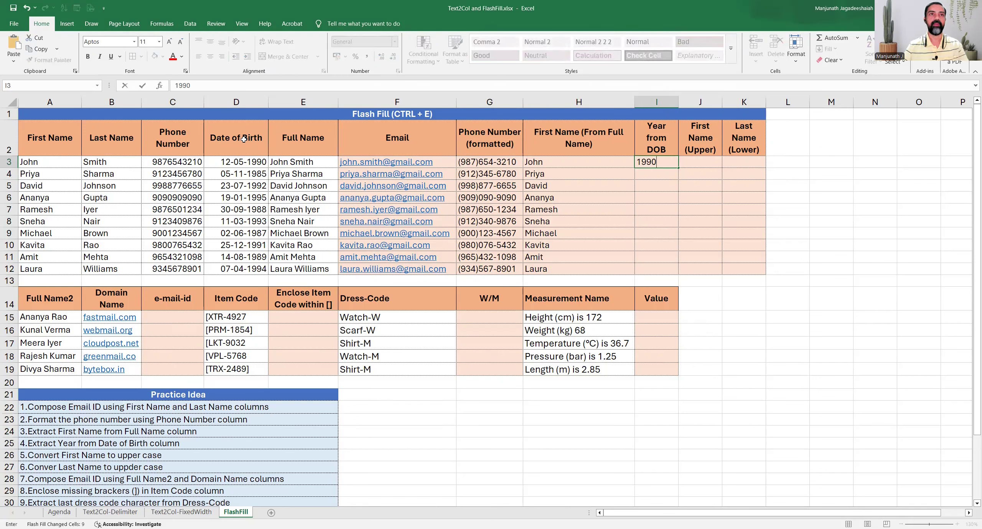
key(Return)
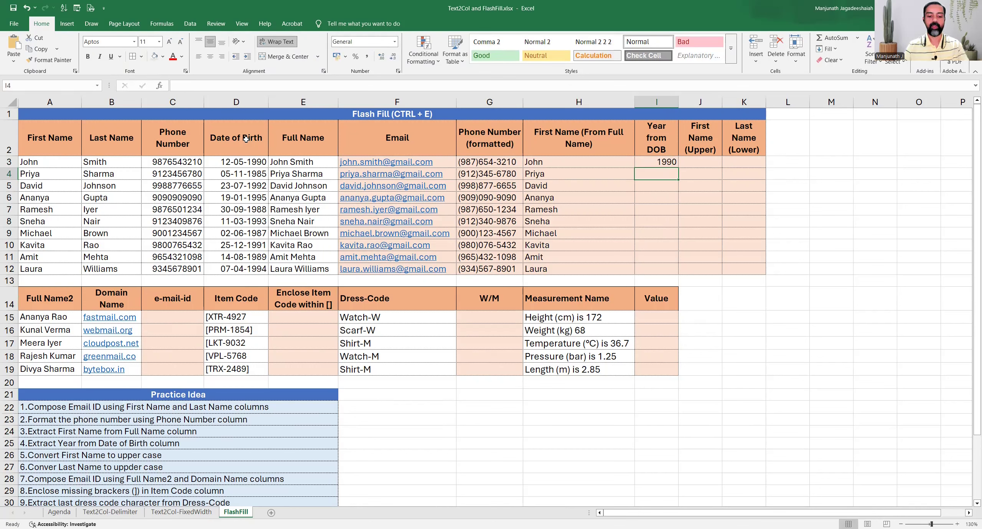
key(ctrl+e)
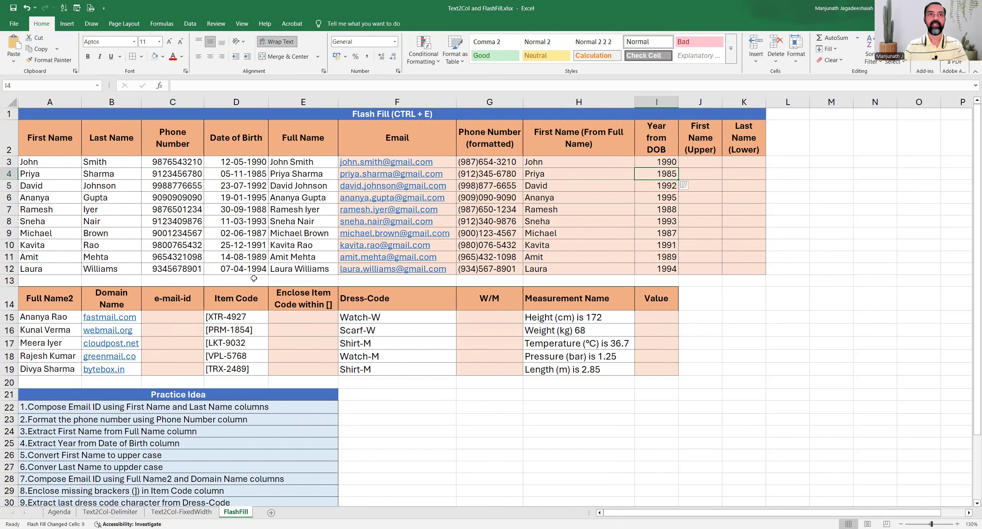
key(Up)
key(Right)
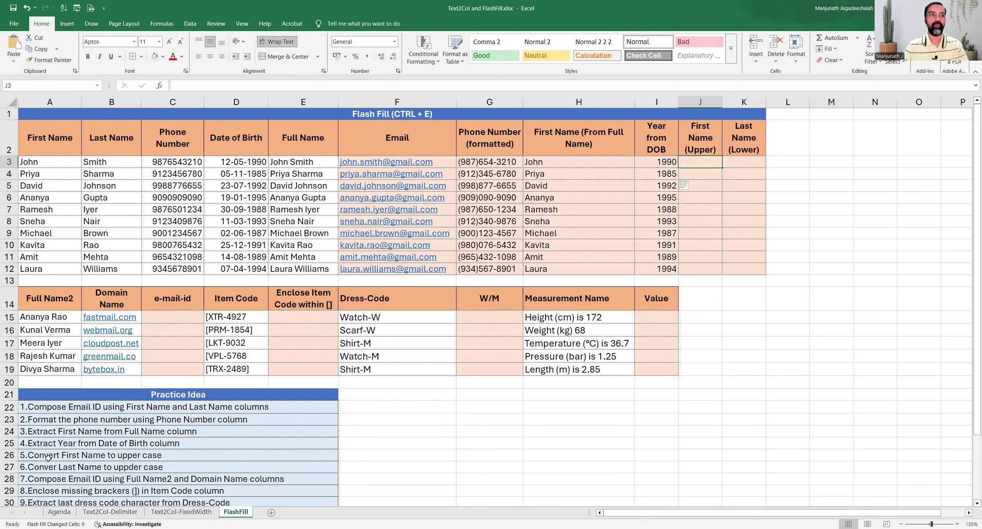
Enter JOHN in J3 and Flash Fill the remaining first names in capitals.
click(48, 457)
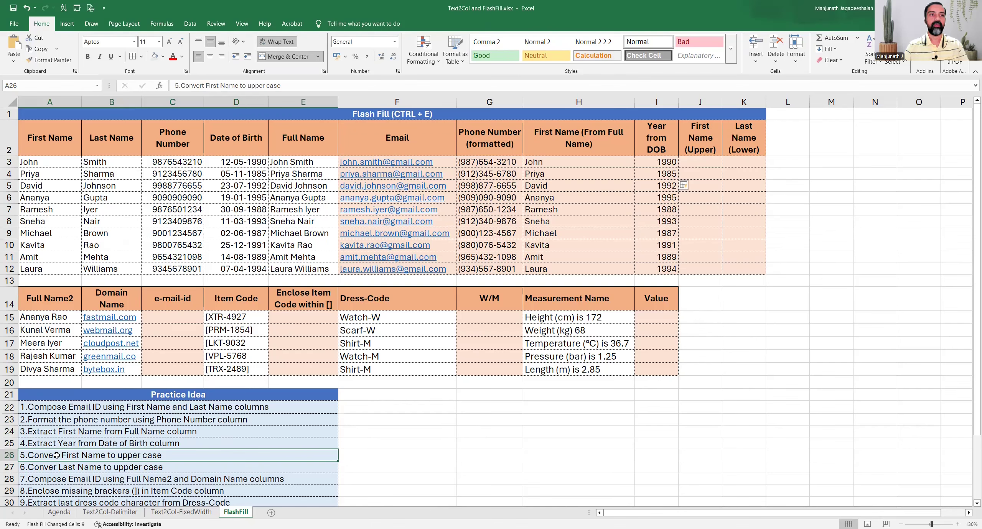
click(699, 162)
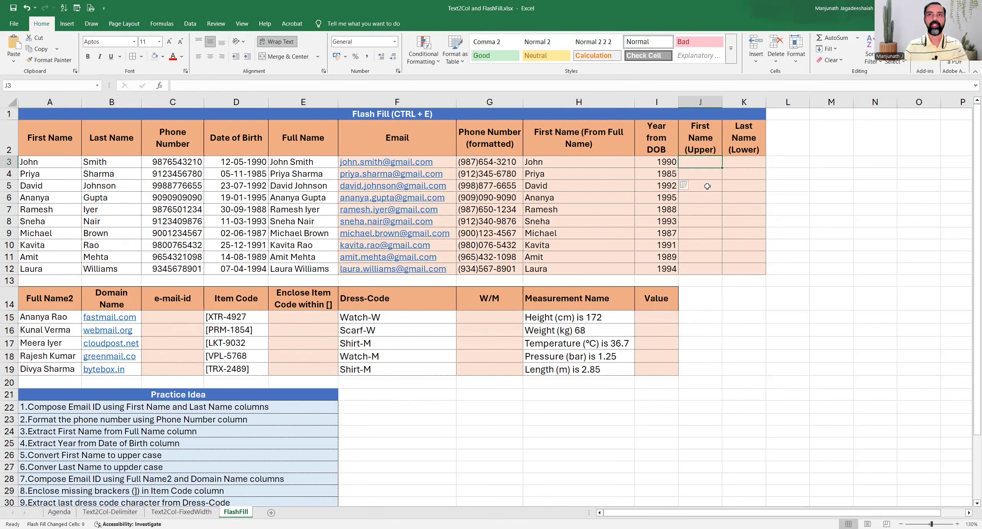
text(JOHN)
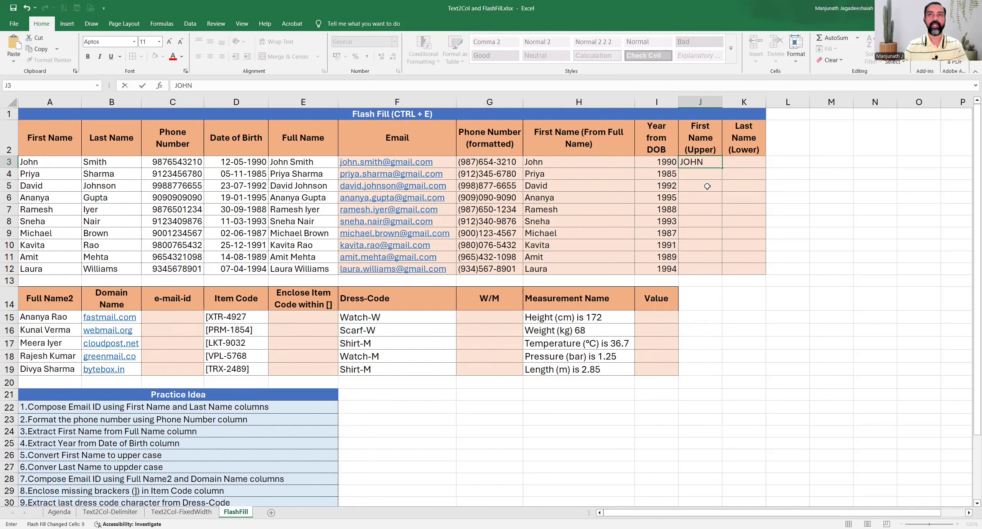
key(Return)
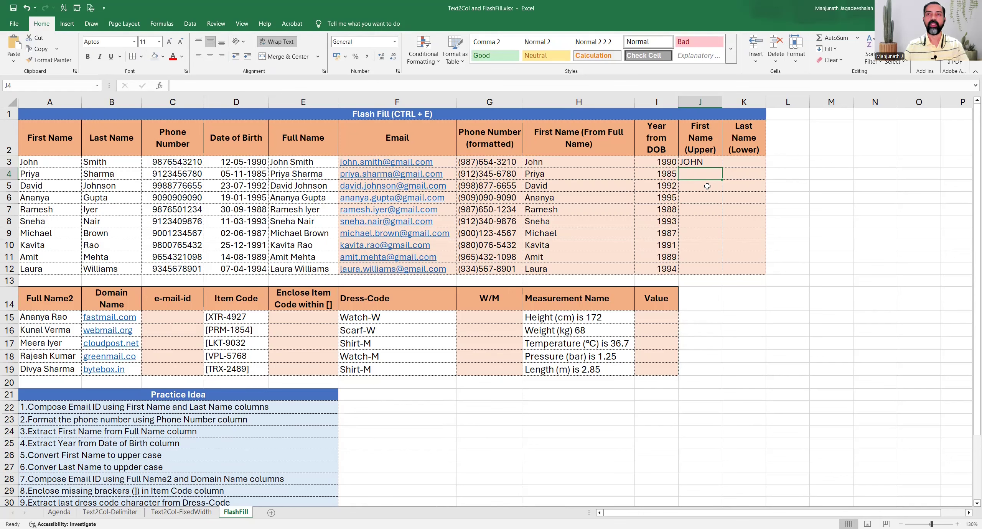
key(ctrl+e)
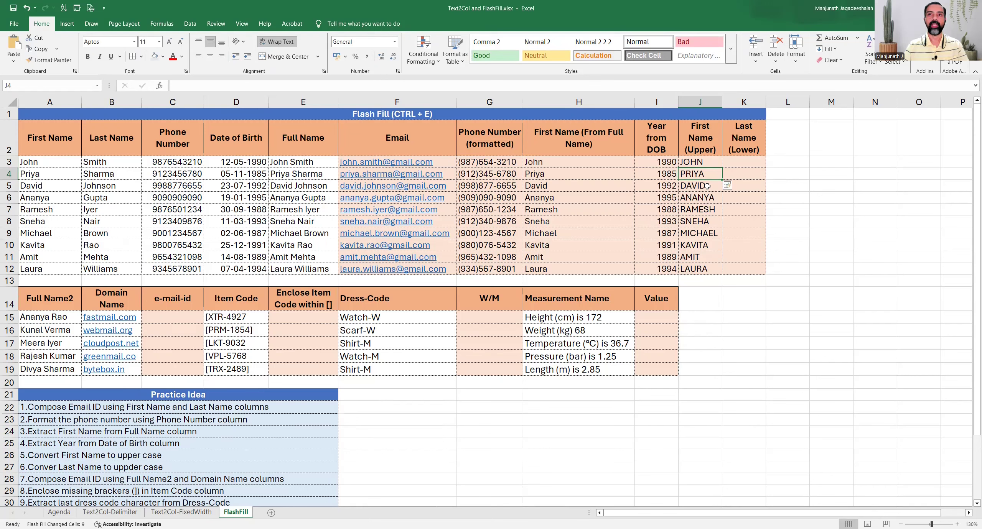
click(742, 162)
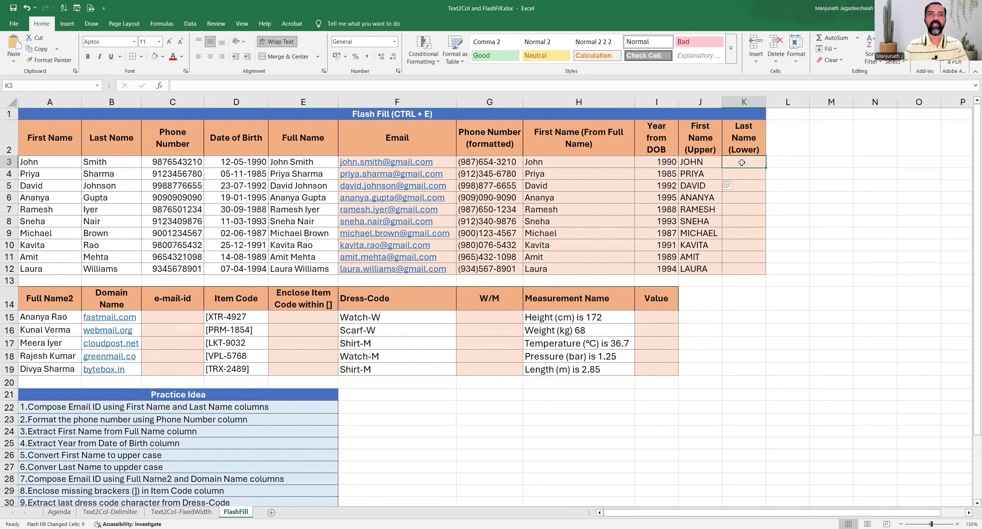
Correct the sixth practice idea in A27 to read 'lower case'.
click(143, 467)
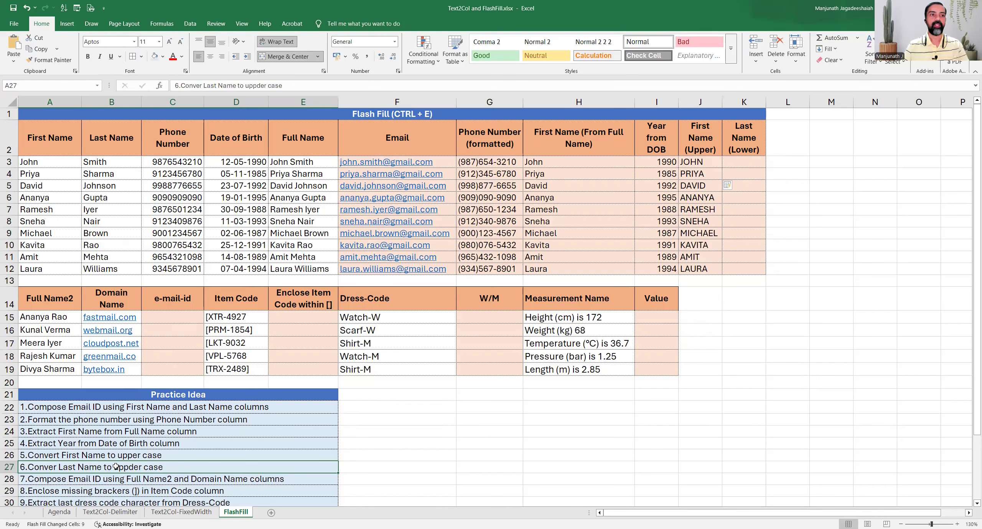
text(wer)
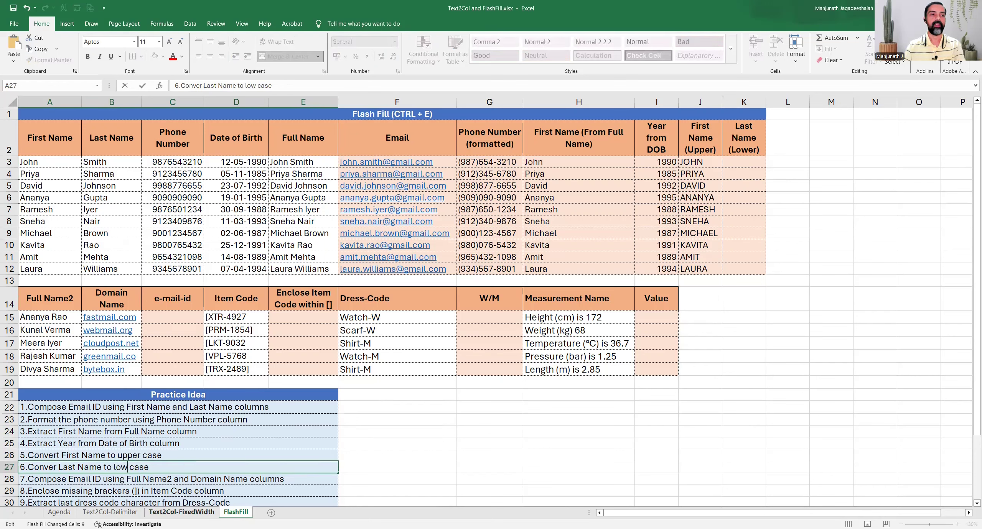
key(Return)
key(Up)
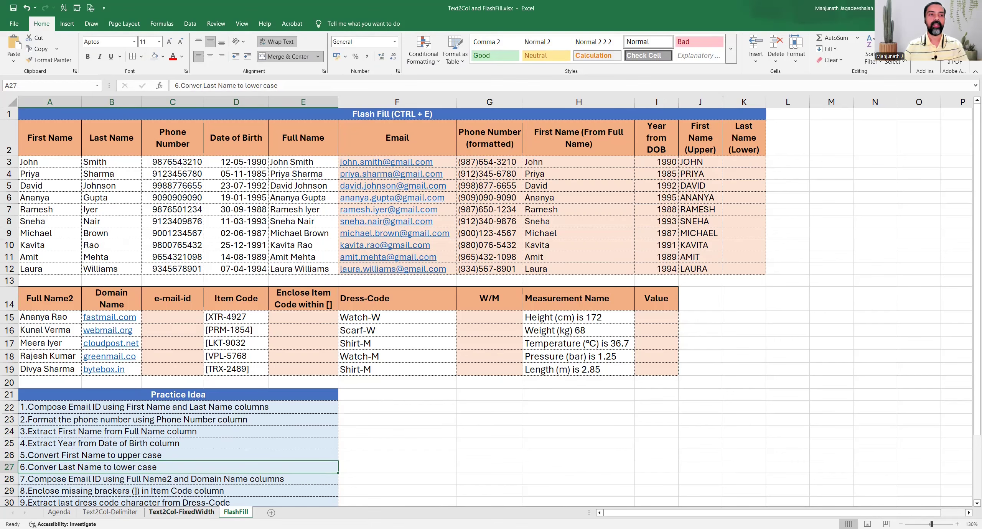
Enter smith in K3 and Flash Fill the remaining last names in lowercase.
click(744, 163)
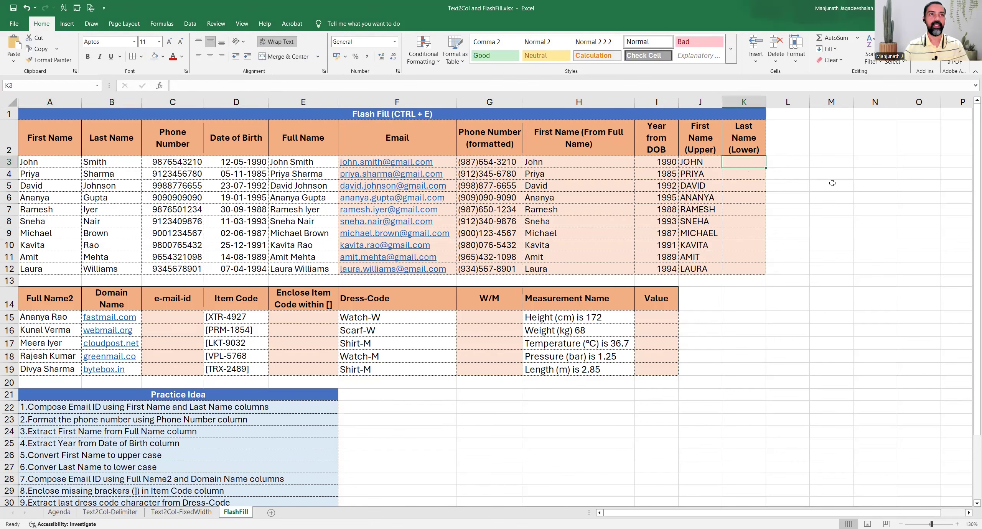
drag(122, 161, 116, 265)
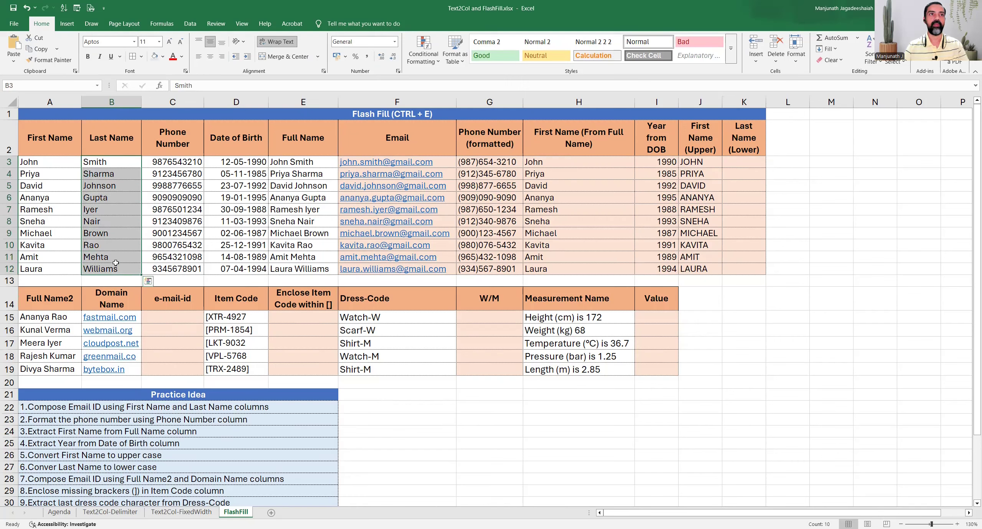
click(744, 164)
text(s)
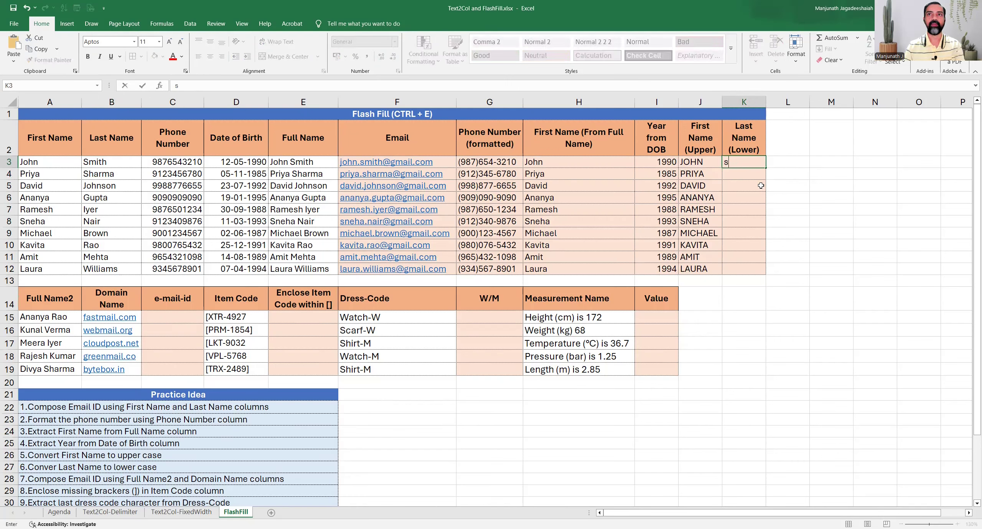
text(mith)
key(Return)
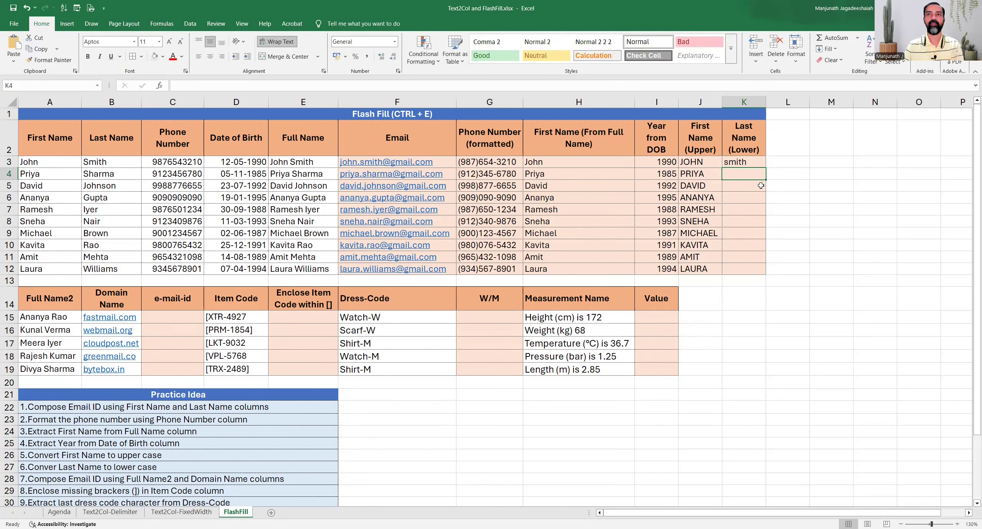
key(ctrl+e)
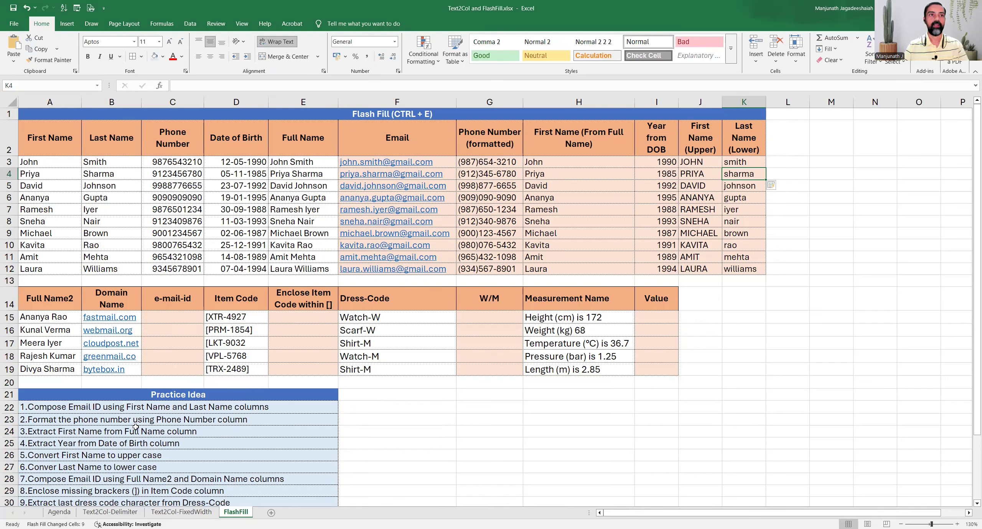
click(167, 317)
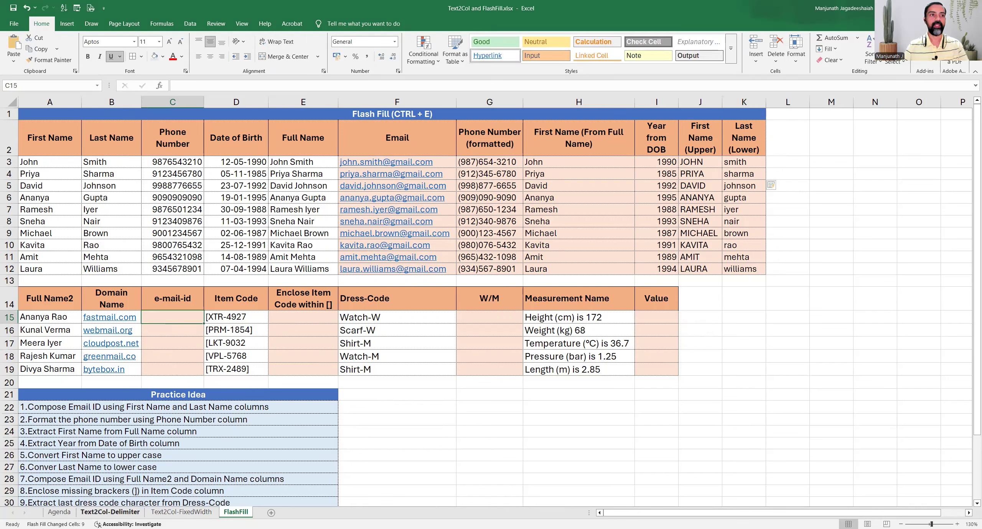
In C15, type the first row's lower-case Full Name2 joined to its Domain Name as an e-mail address.
click(45, 481)
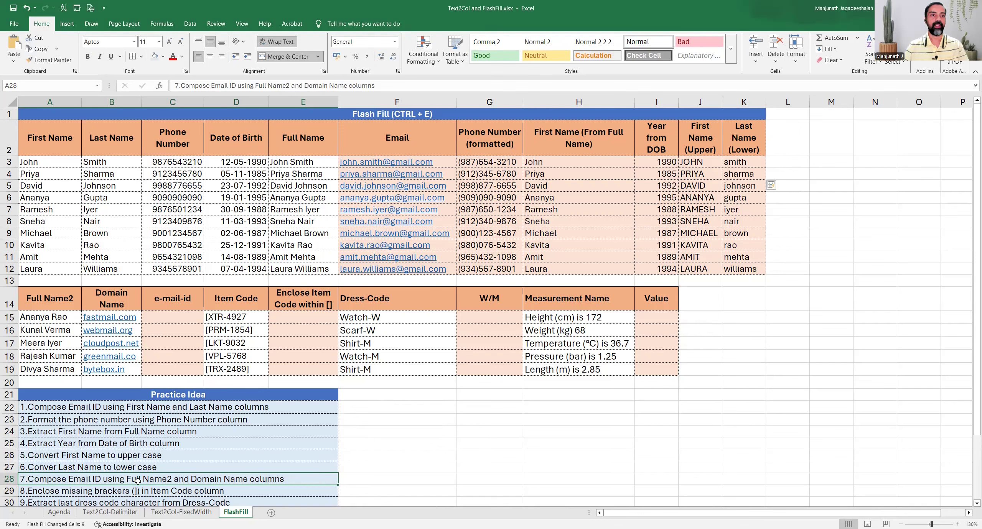
drag(41, 302, 113, 370)
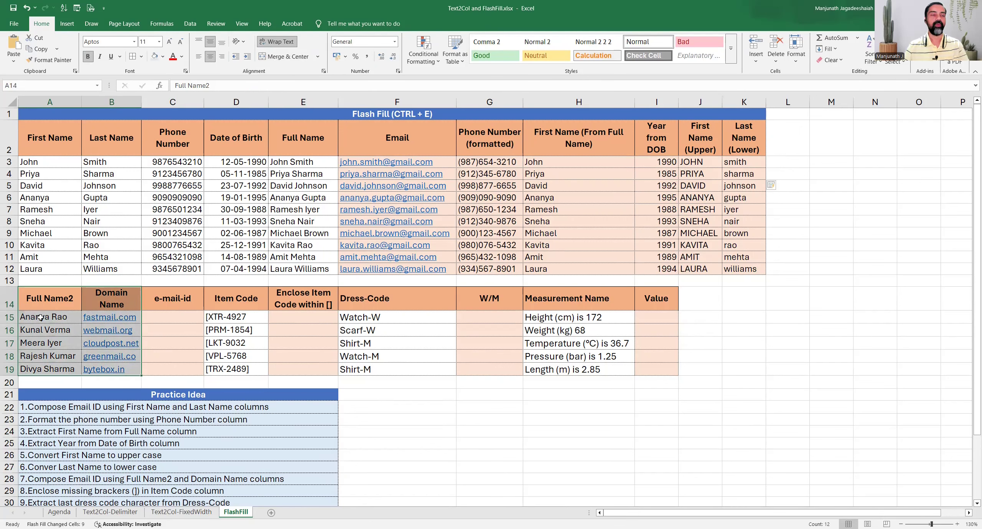
click(162, 318)
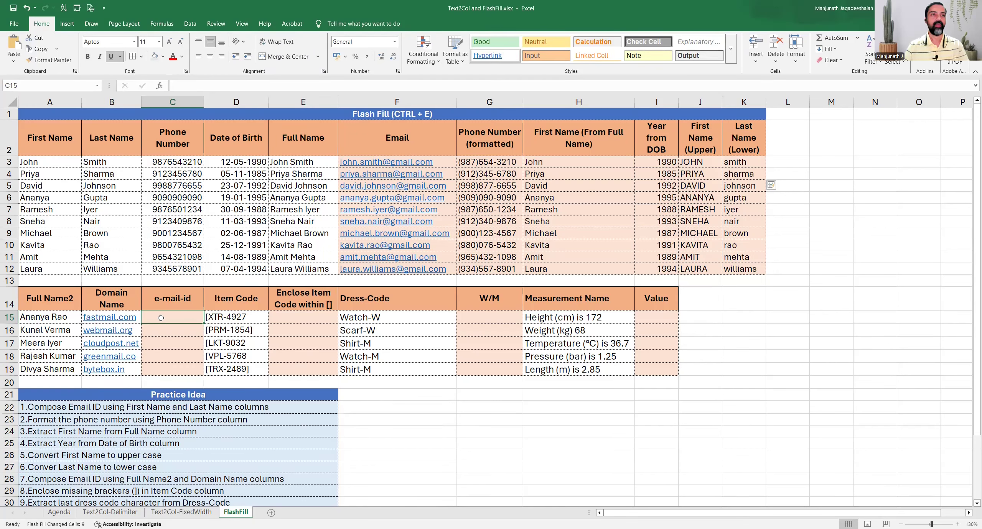
double_click(161, 318)
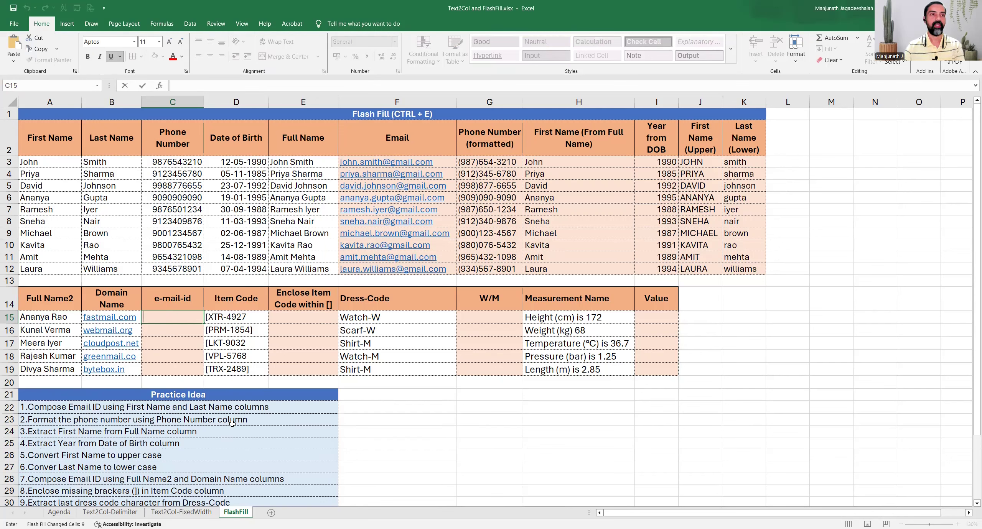
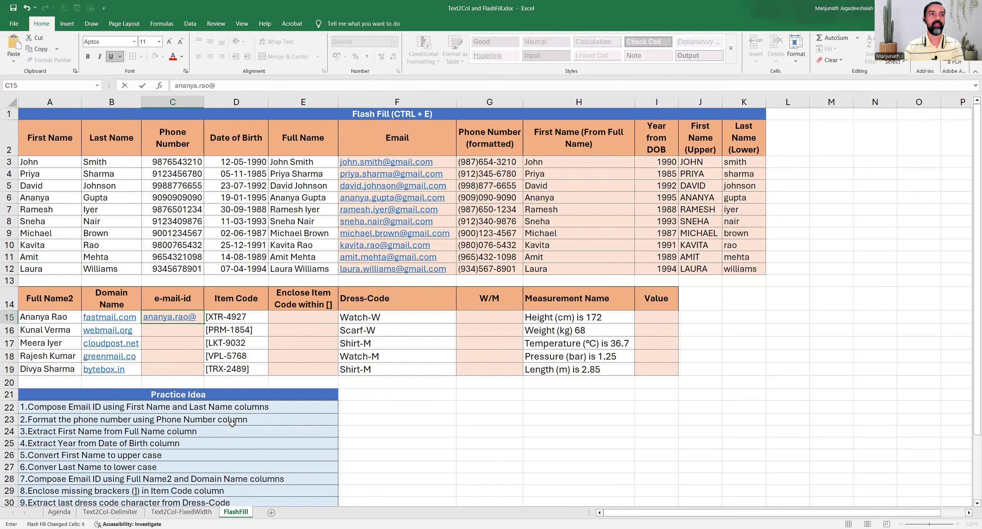
key(Return)
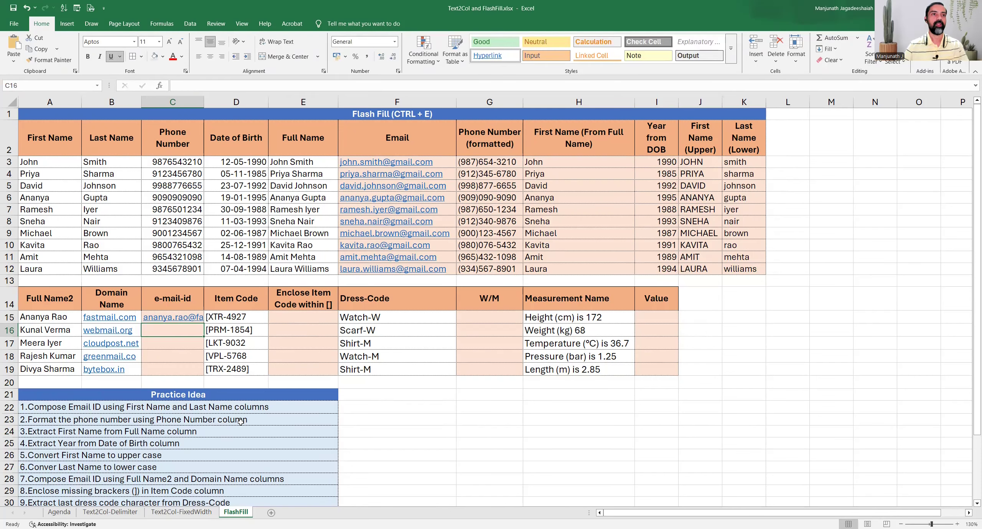
Auto-fit column C and Flash Fill the other four e-mail addresses.
drag(204, 103, 232, 102)
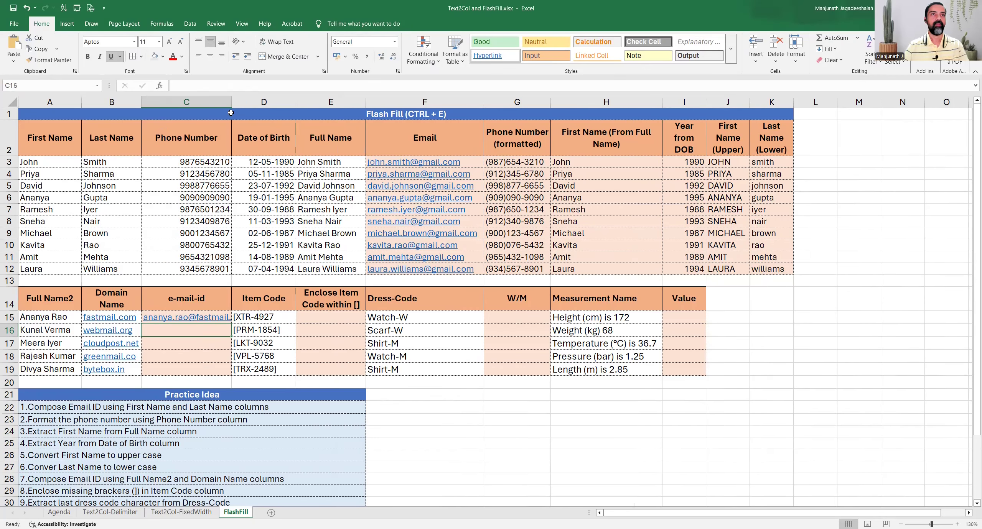
double_click(231, 101)
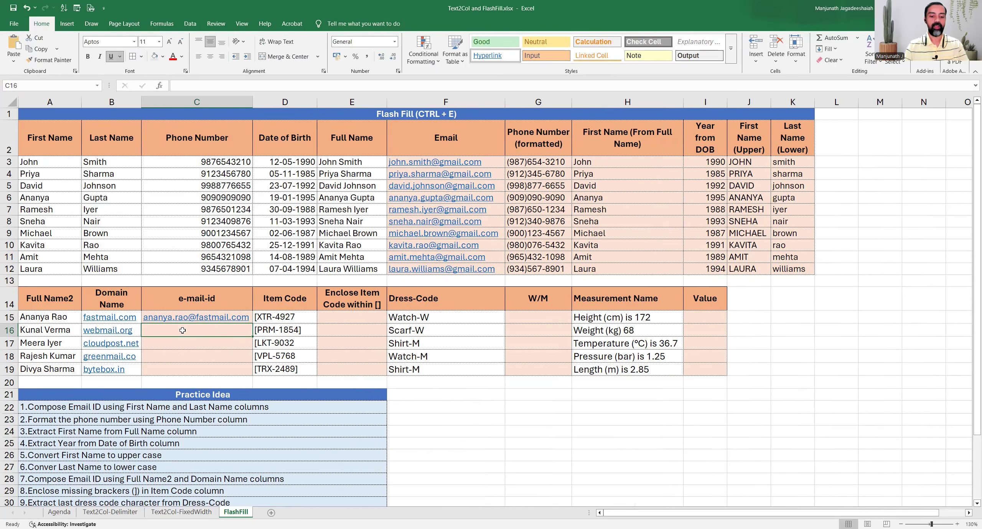
key(ctrl+e)
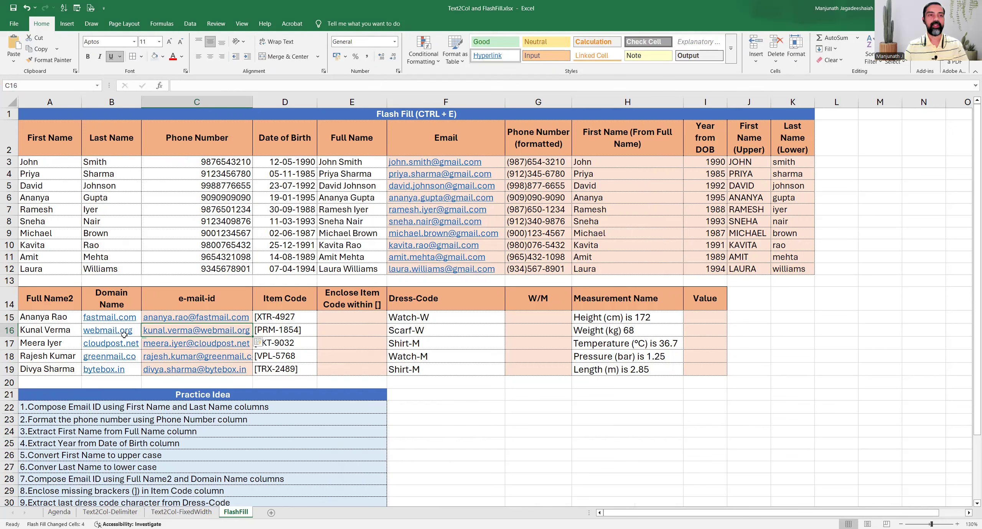
drag(41, 329, 48, 369)
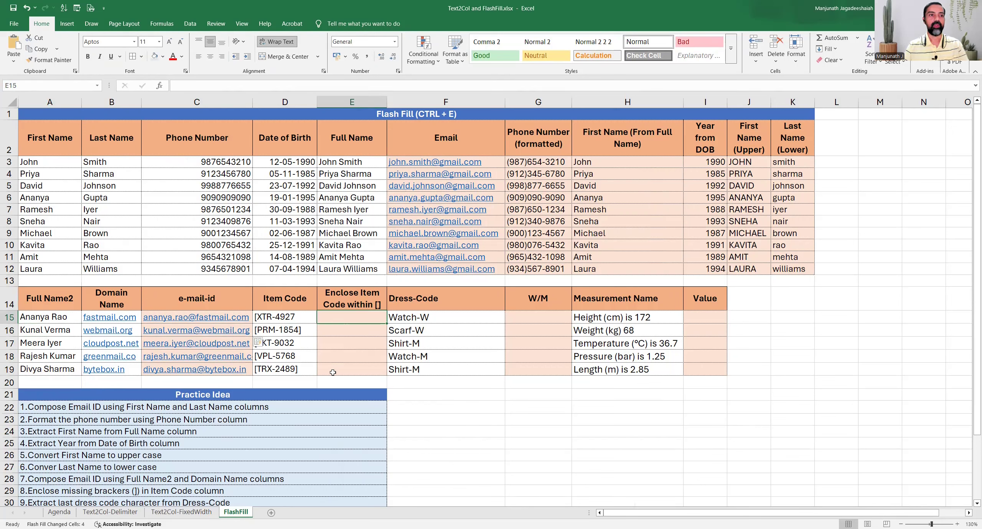
Read the eighth practice idea and inspect the Item Code values to be bracketed.
click(77, 491)
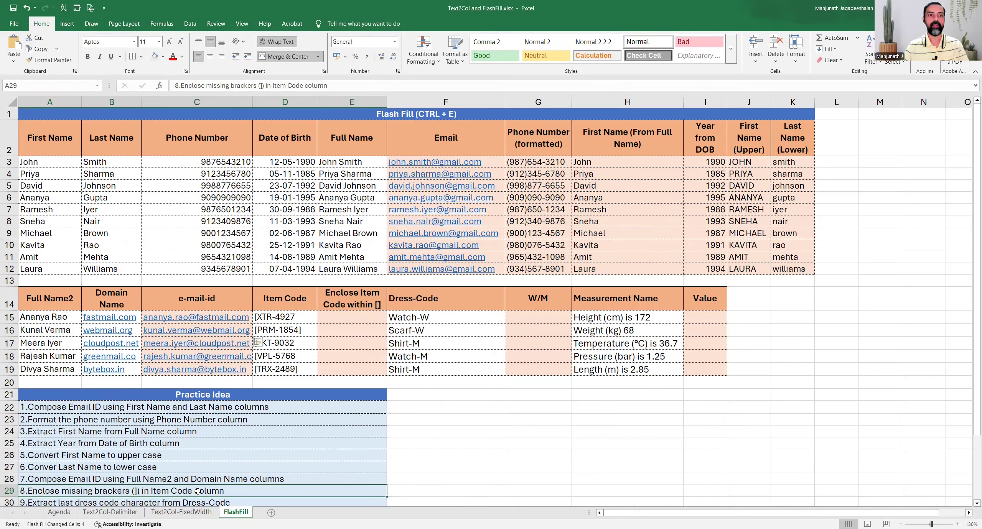
drag(298, 317, 307, 368)
click(304, 318)
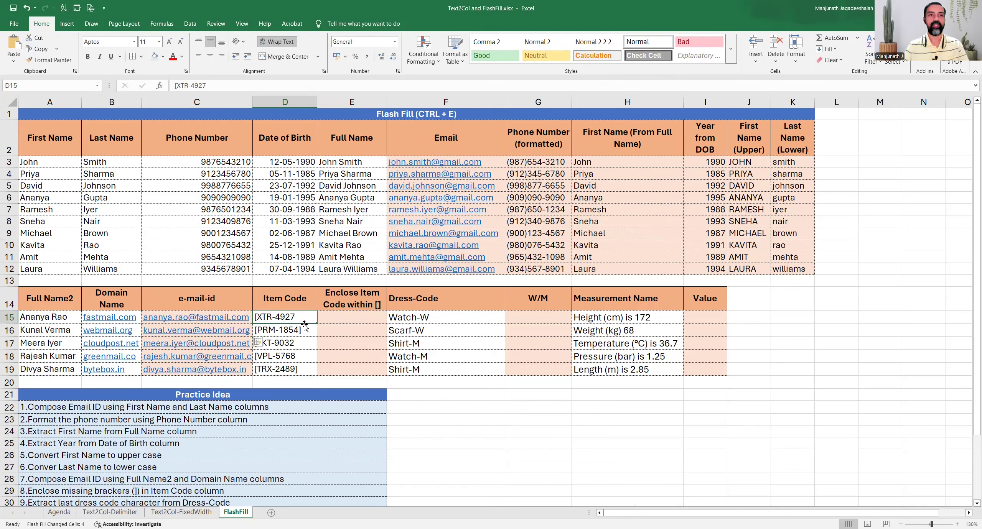
click(305, 330)
click(302, 360)
click(300, 344)
click(300, 320)
Enter [XTR-4927] in E15 and Flash Fill the remaining bracketed item codes.
click(334, 317)
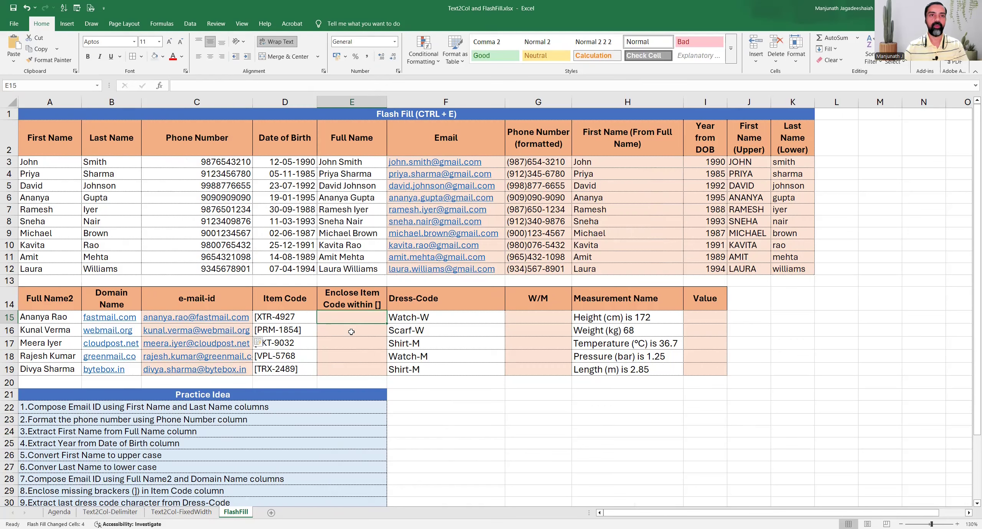
text([XTR)
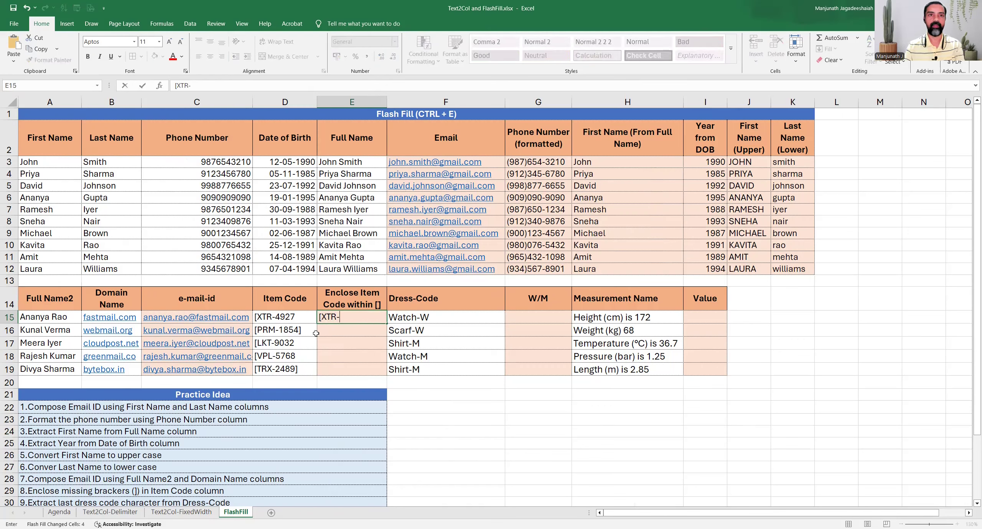
text(-4927])
key(Return)
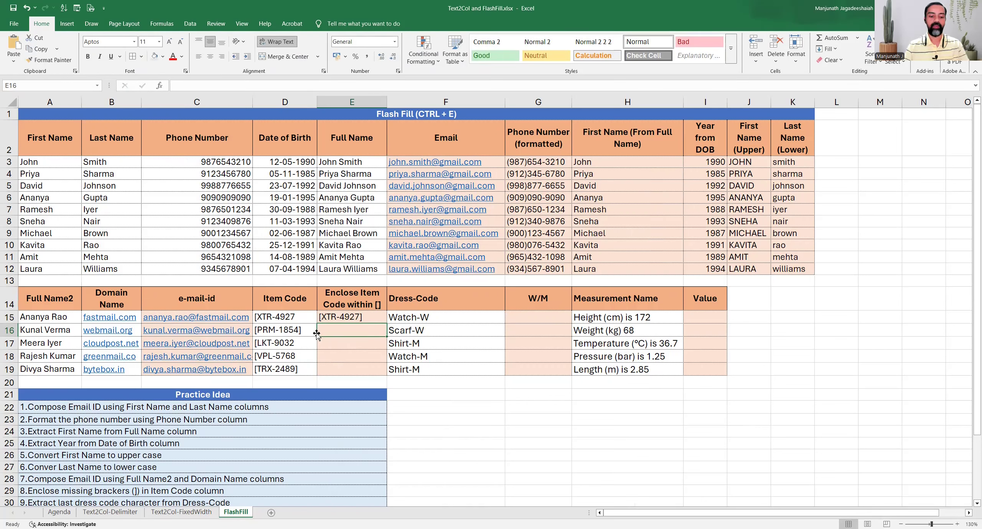
key(ctrl+e)
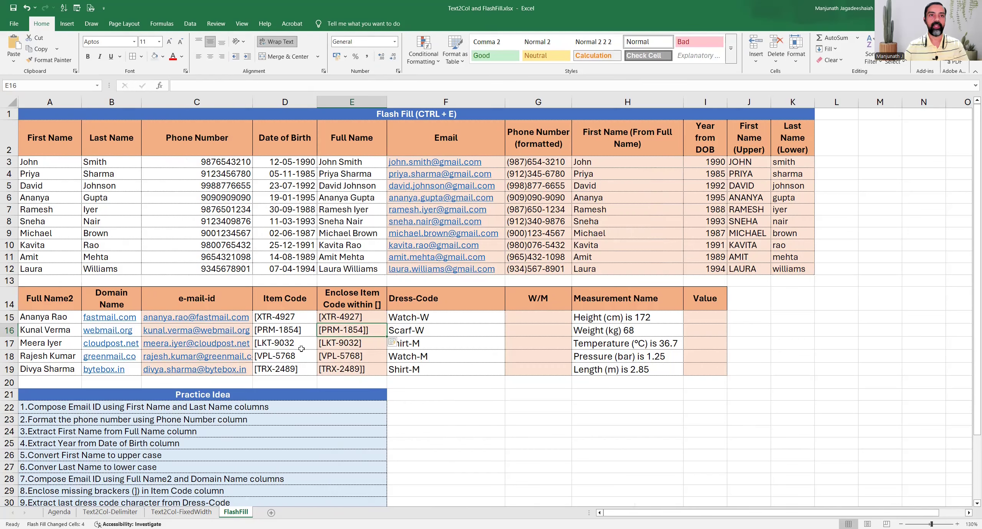
click(306, 331)
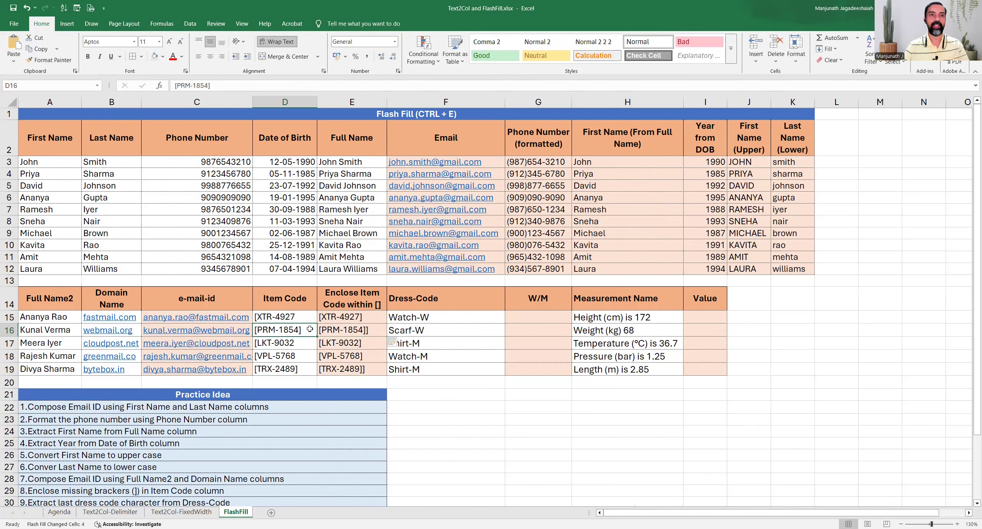
Undo the faulty Flash Fill in the Enclose Item Code within [] column.
double_click(379, 331)
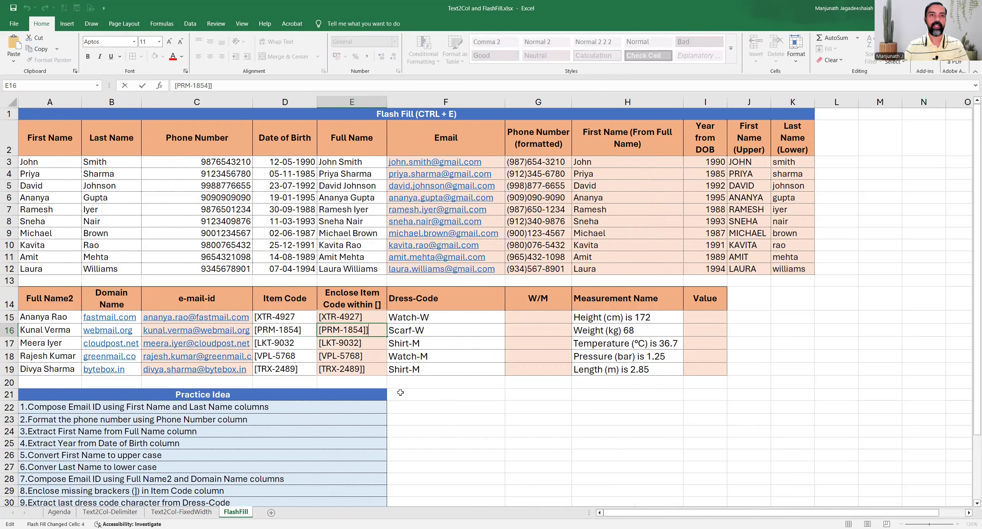
key(Return)
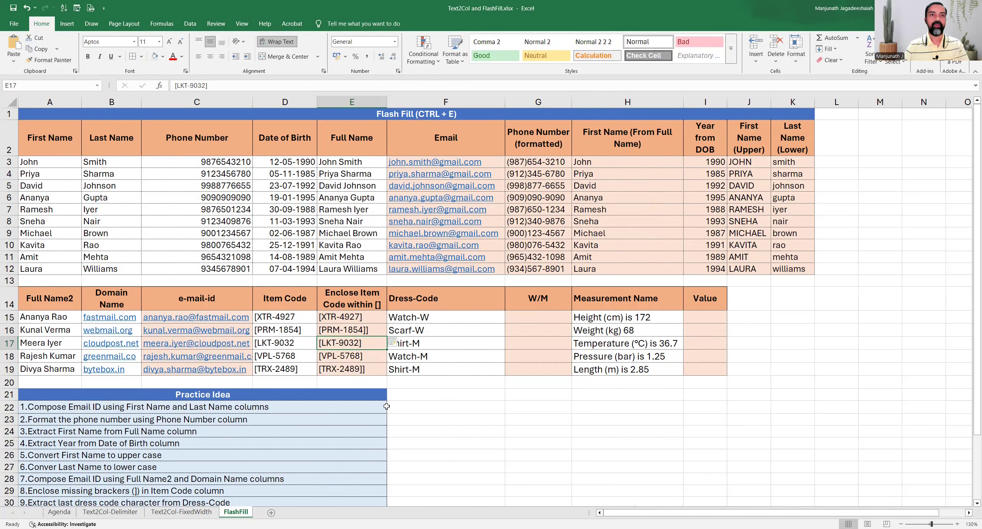
key(Up)
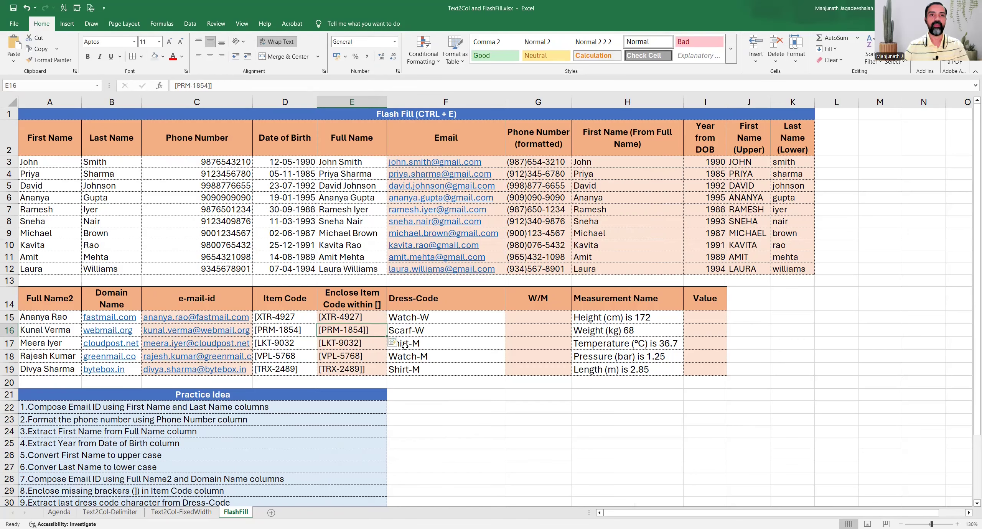
key(ctrl+z)
key(ctrl+z)
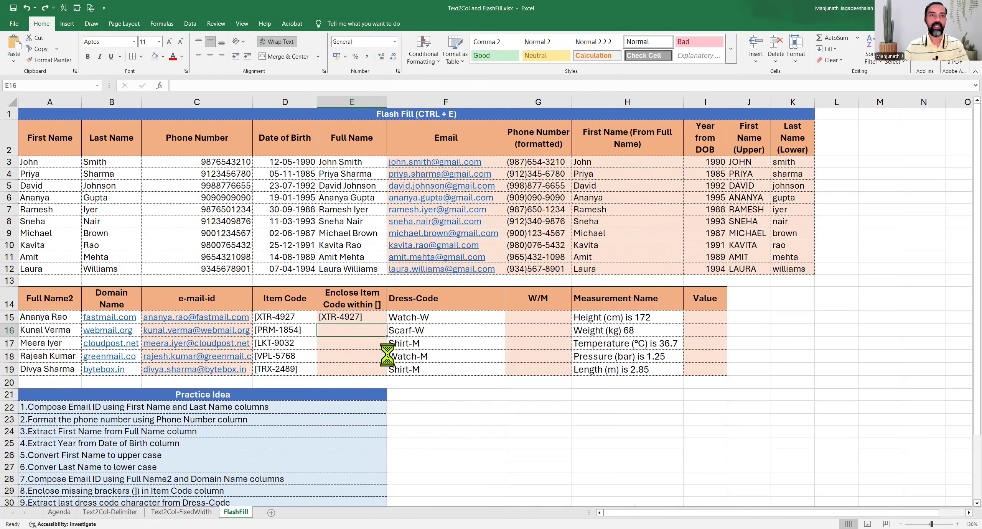
Copy the item code [PRM-1854] from D16 into E16 as a second example.
key(Left)
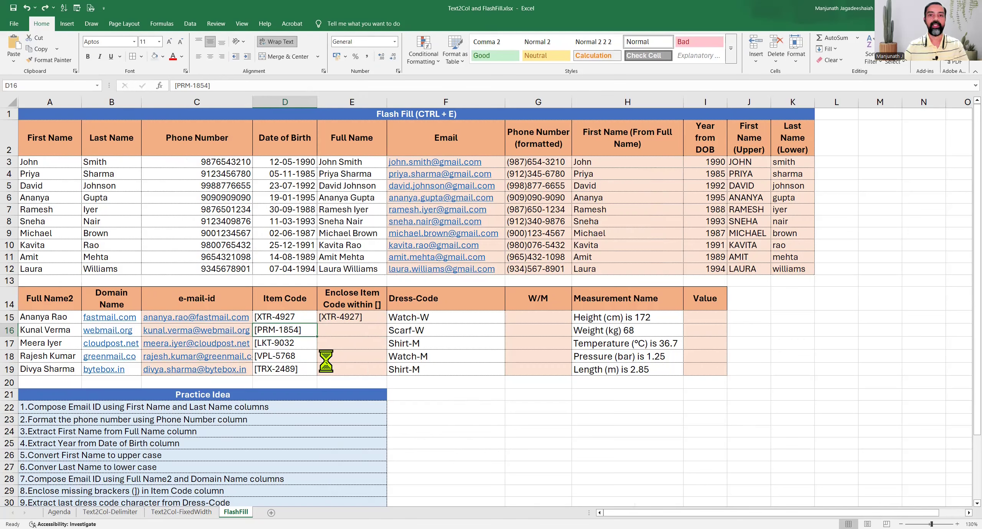
click(292, 318)
click(367, 316)
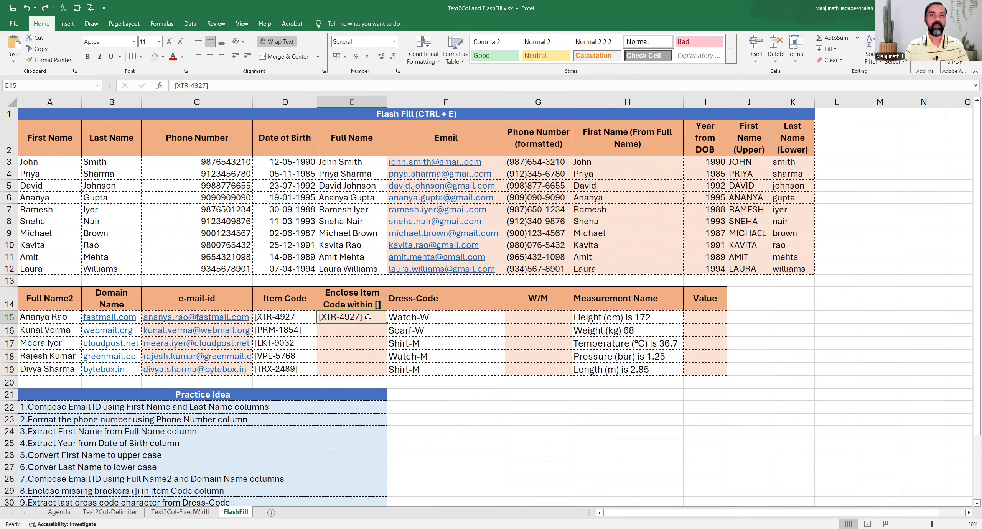
click(287, 332)
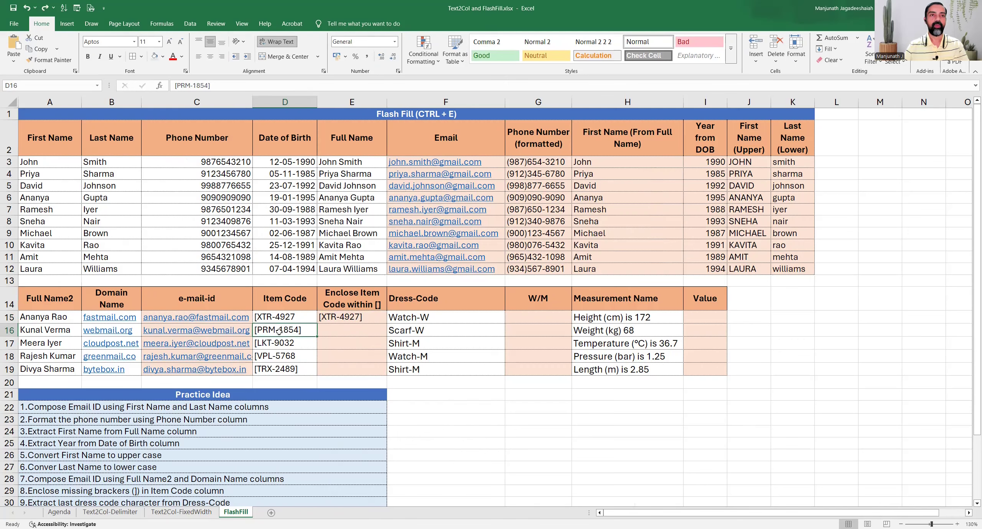
key(ctrl+c)
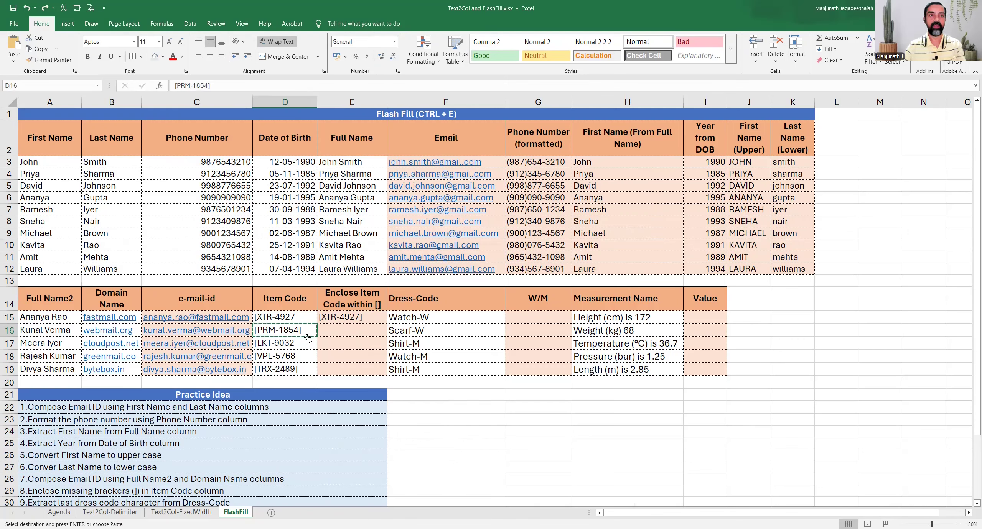
key(Right)
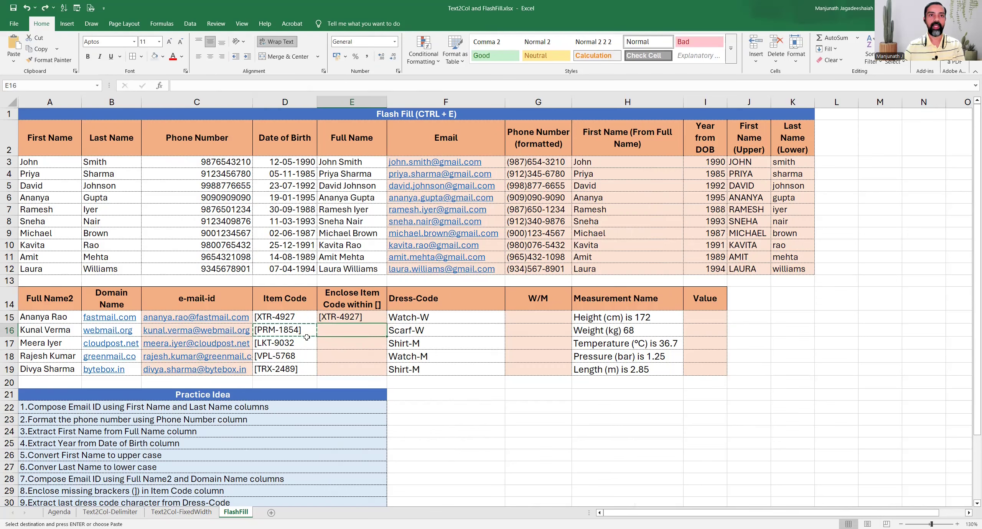
key(ctrl+v)
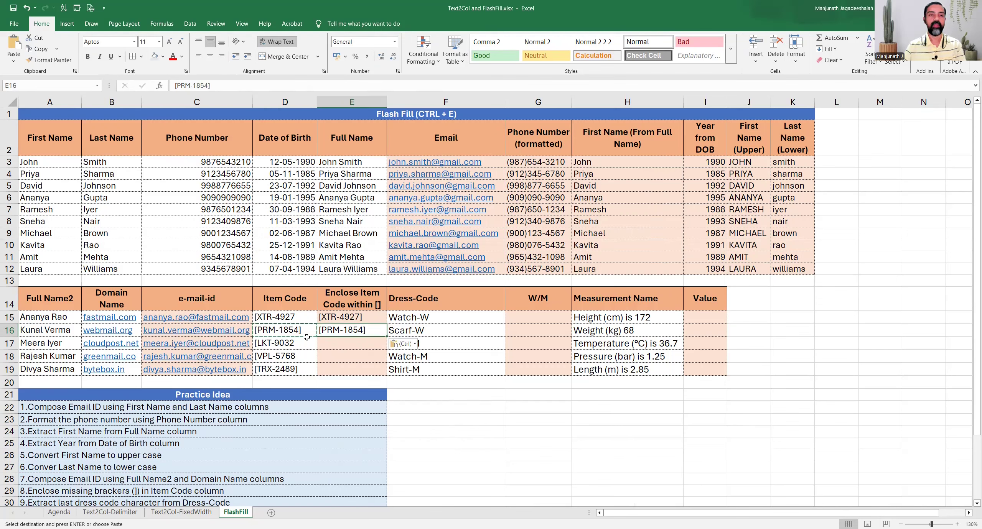
click(50, 60)
key(Escape)
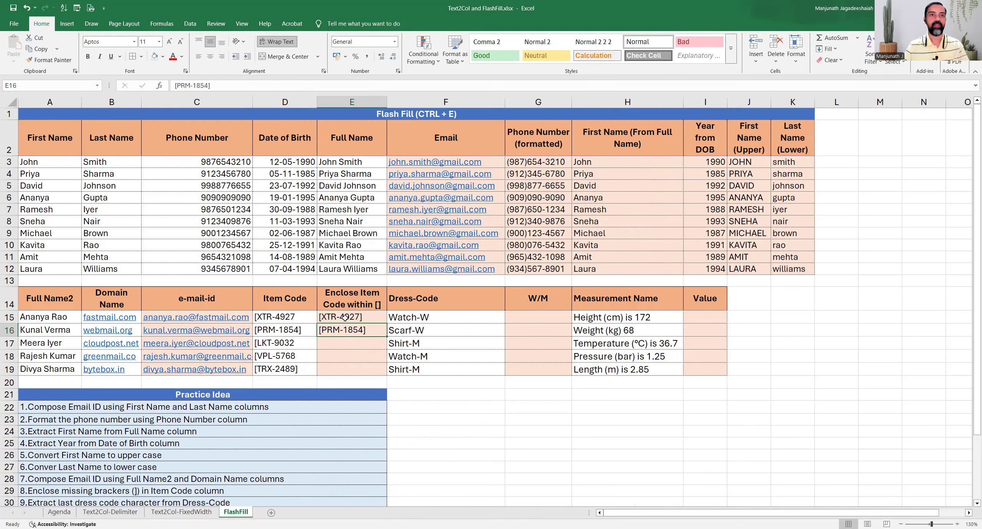
Compare the two bracketed examples against their original item codes.
drag(345, 318, 343, 331)
click(302, 319)
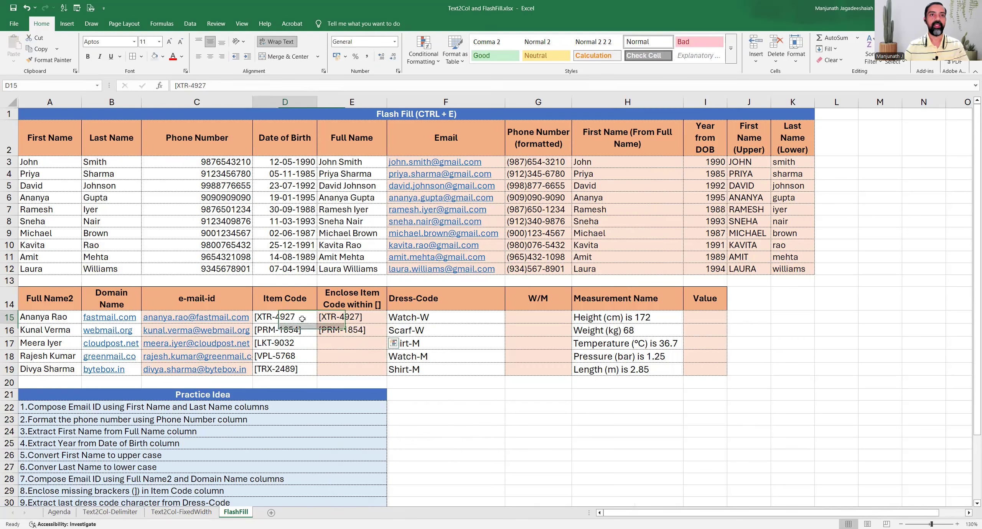
click(304, 329)
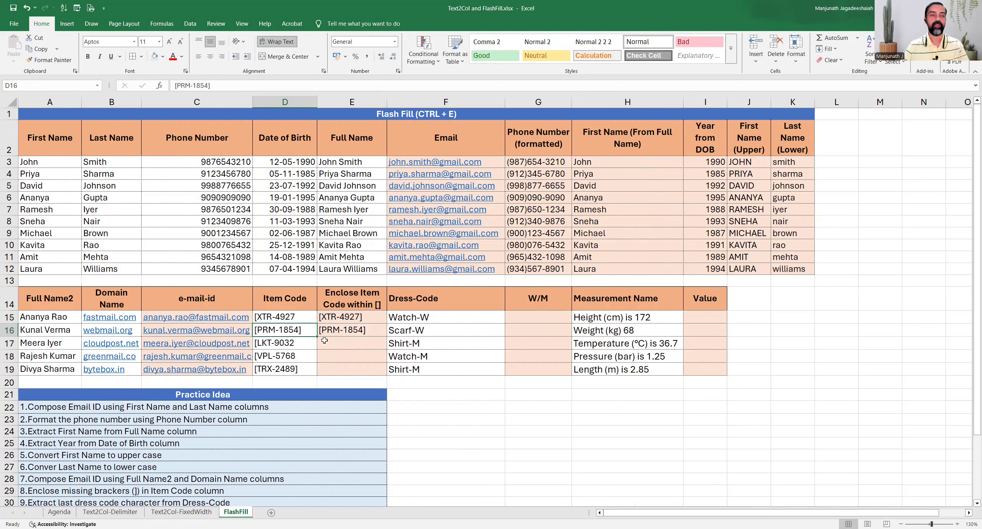
click(379, 333)
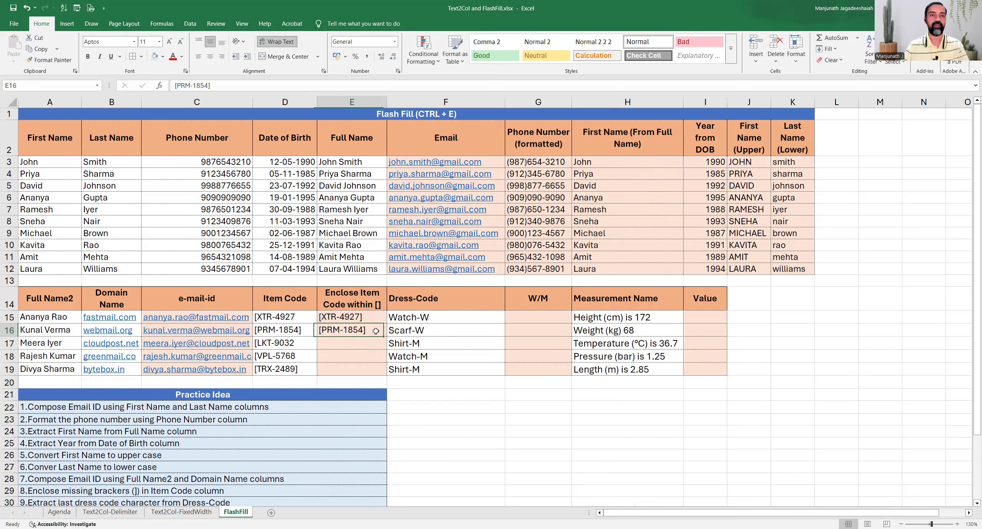
Flash Fill E17:E19 with [LKT-9032], [VPL-5768] and [TRX-2489] using the two examples.
double_click(304, 317)
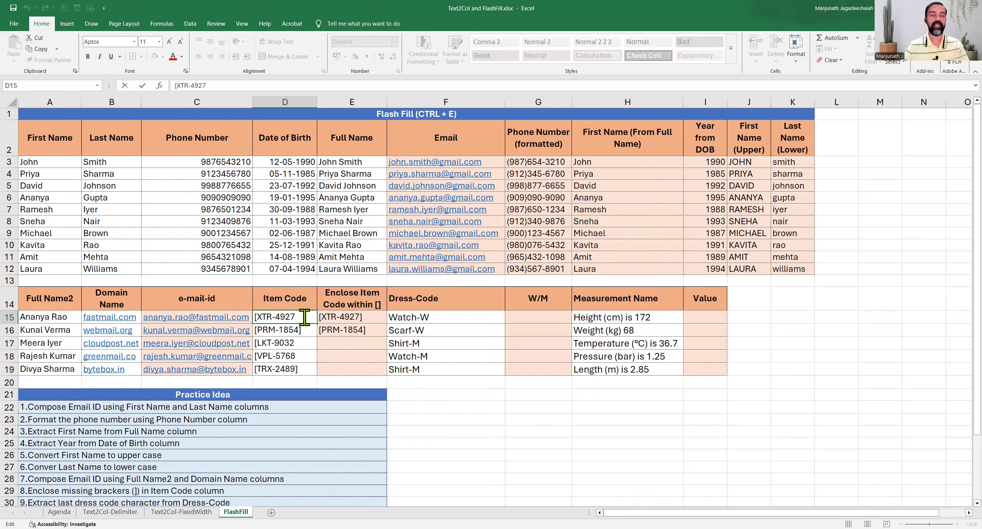
click(368, 320)
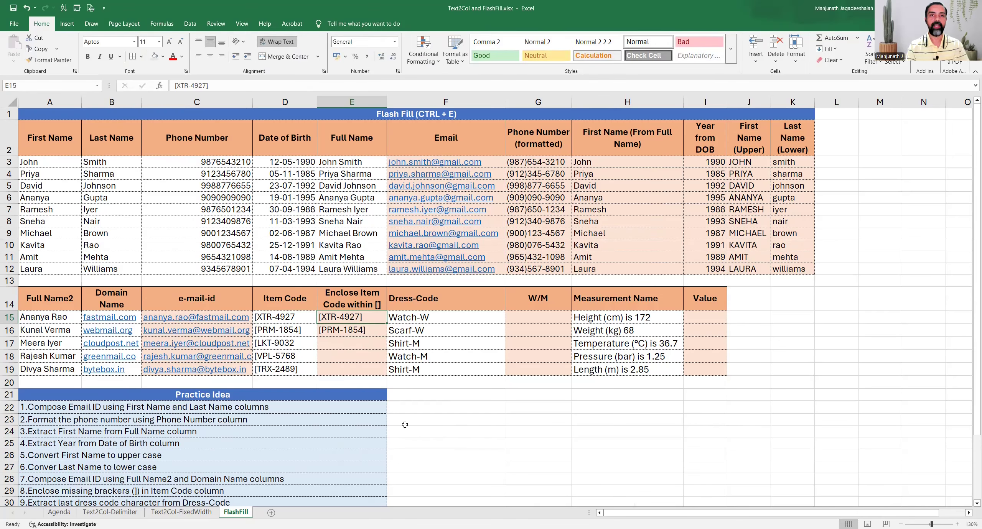
key(ctrl+e)
key(Down)
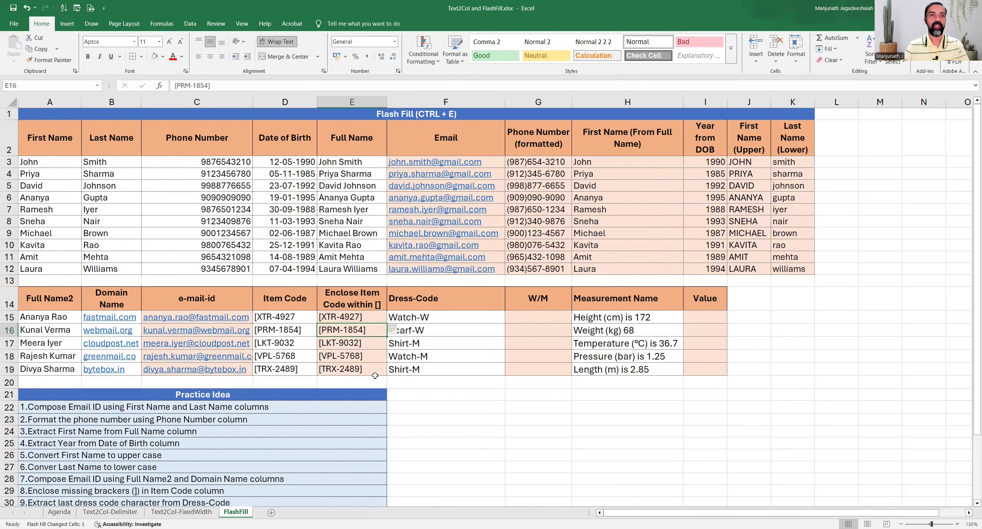
click(301, 354)
click(303, 339)
scroll(319, 415, down, 2)
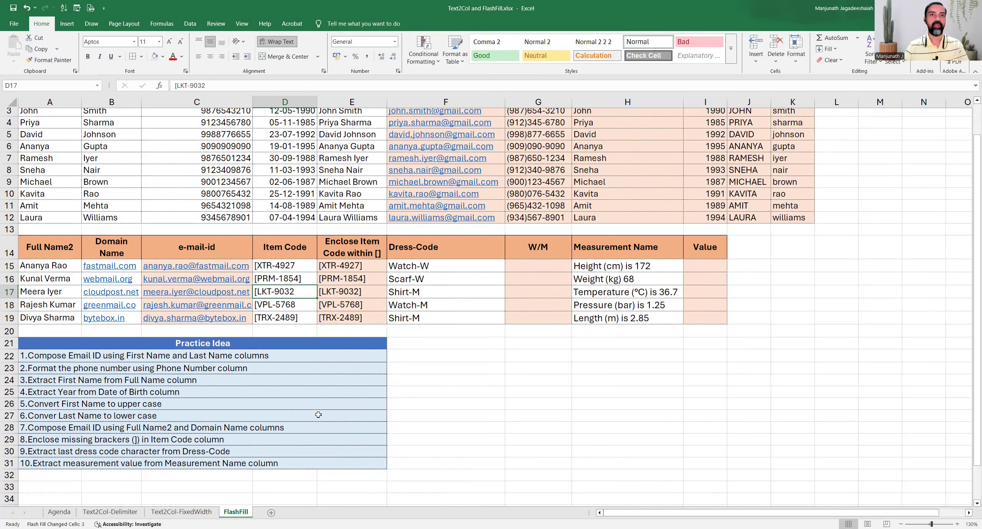
Read practice idea 9 and examine the Dress-Code entries, such as the final W of Watch-W.
scroll(107, 422, down, 1)
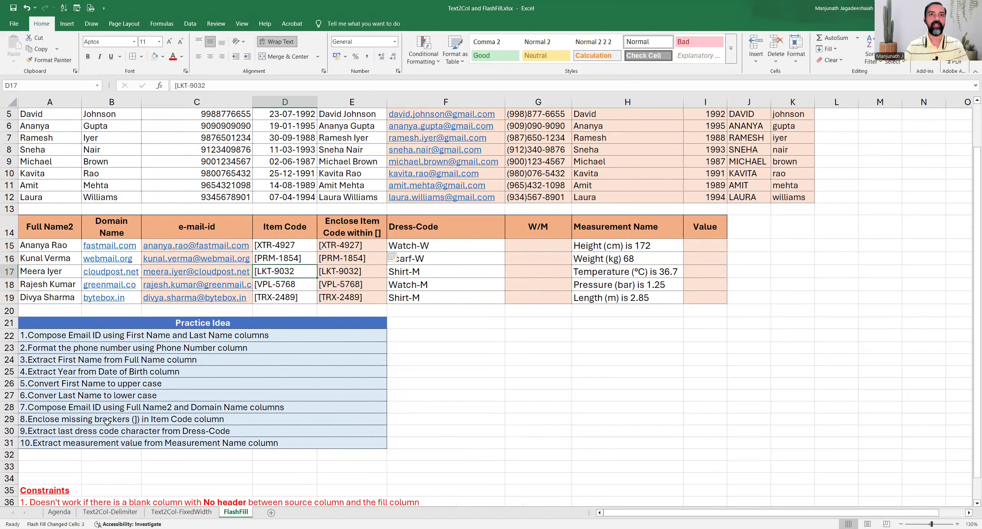
click(44, 432)
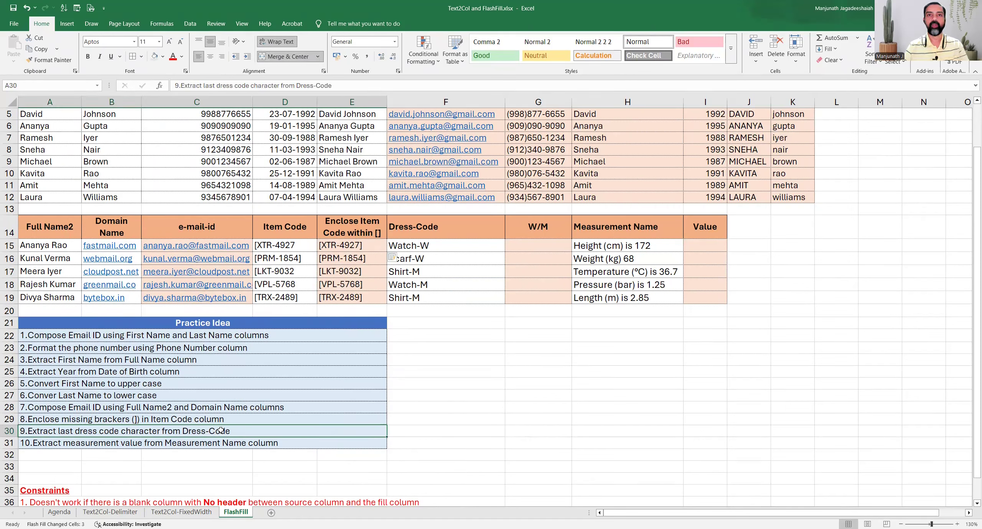
drag(467, 231, 466, 299)
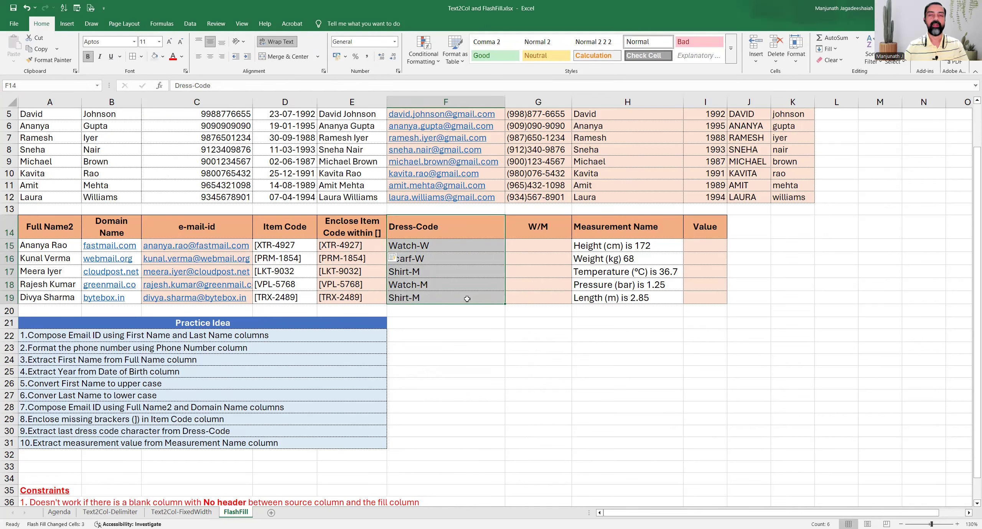
double_click(438, 244)
drag(421, 244, 432, 246)
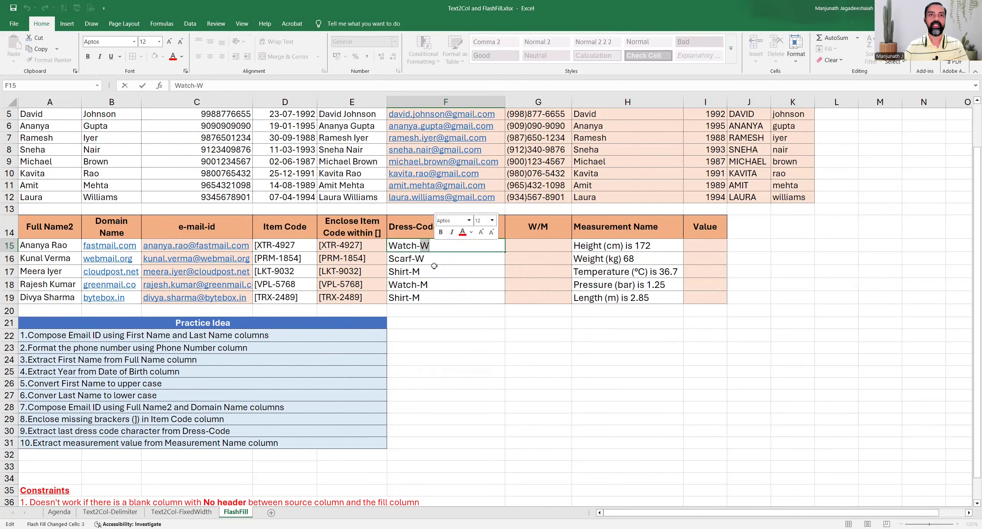
Enter W in G15 and Flash Fill the W/M column, giving W, S, S, W, S.
click(552, 246)
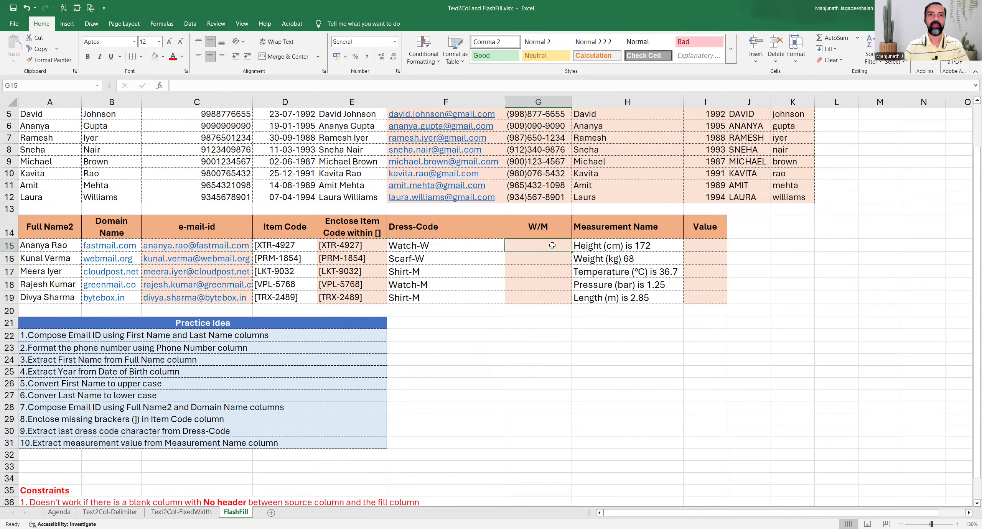
text(W)
key(Return)
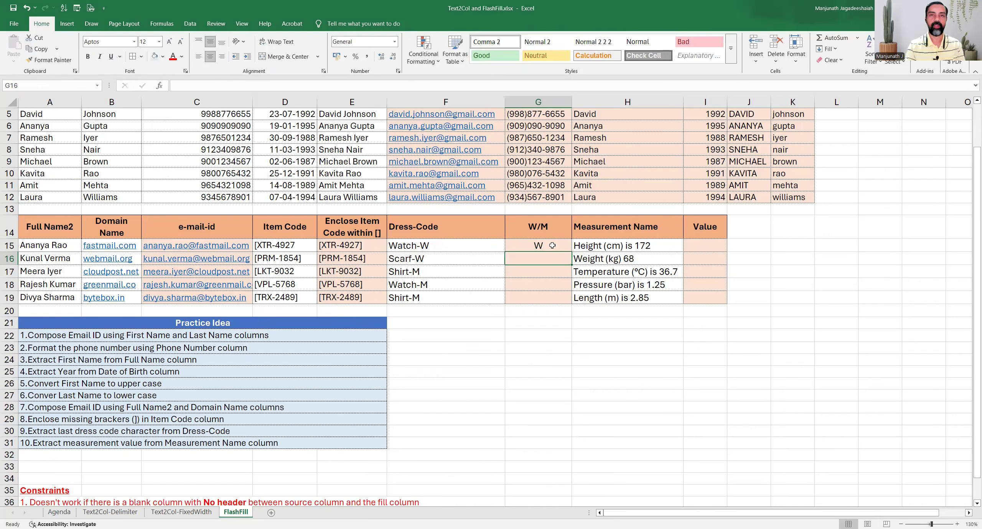
key(ctrl+e)
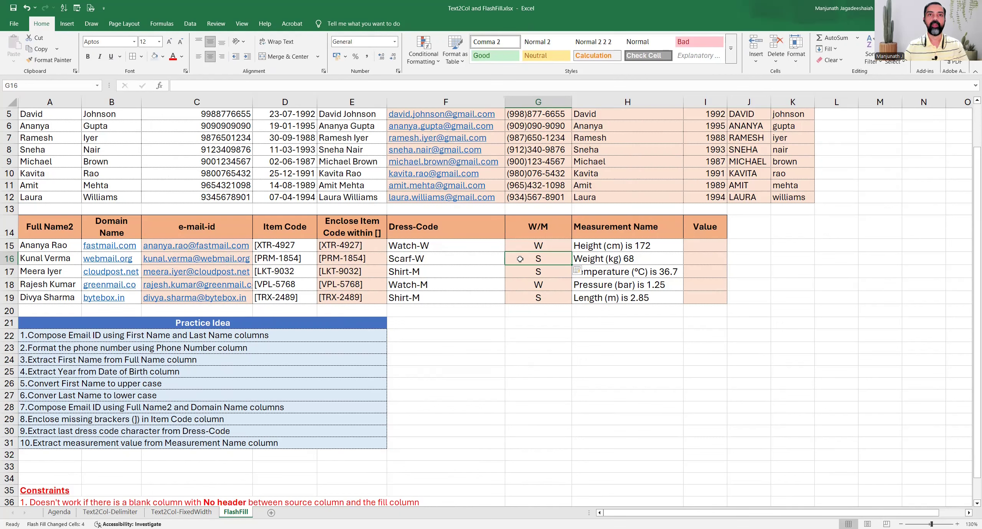
double_click(450, 259)
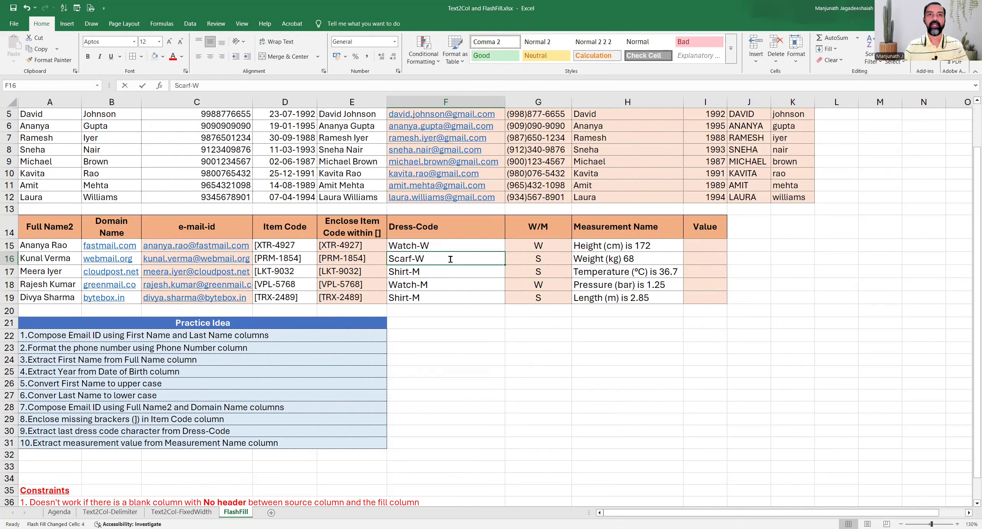
drag(539, 246, 538, 298)
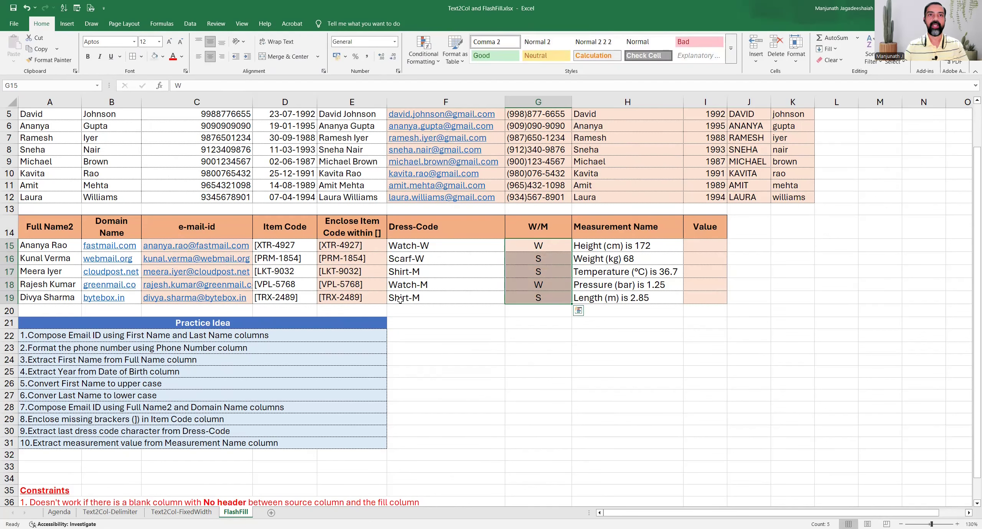
click(520, 246)
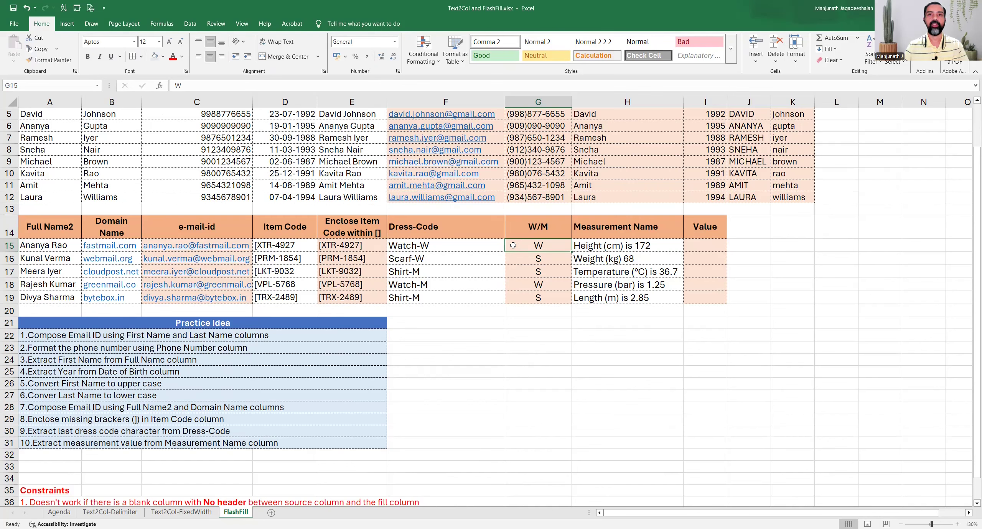
Clear the wrong W/M results and enter examples W in G15 and M in G17.
key(ctrl+shift+Down)
key(Delete)
click(518, 245)
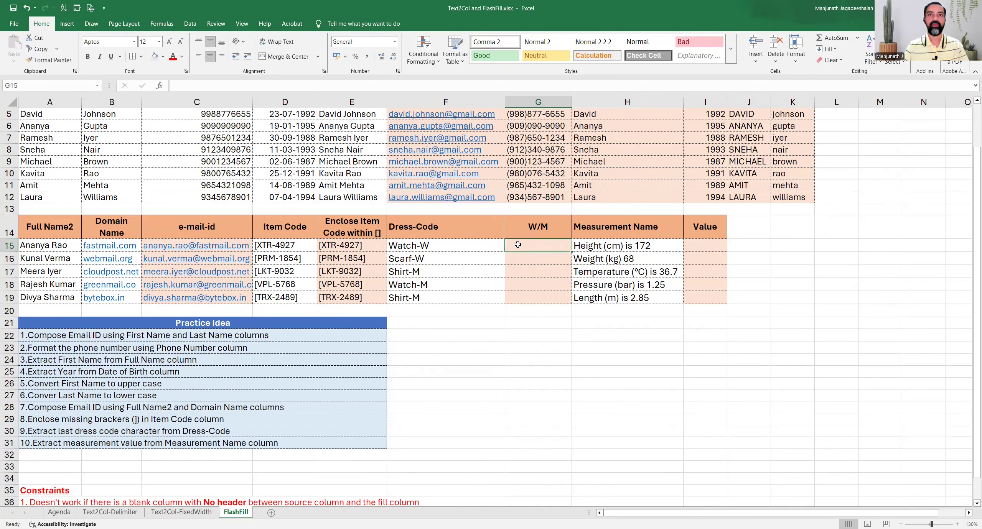
text(W)
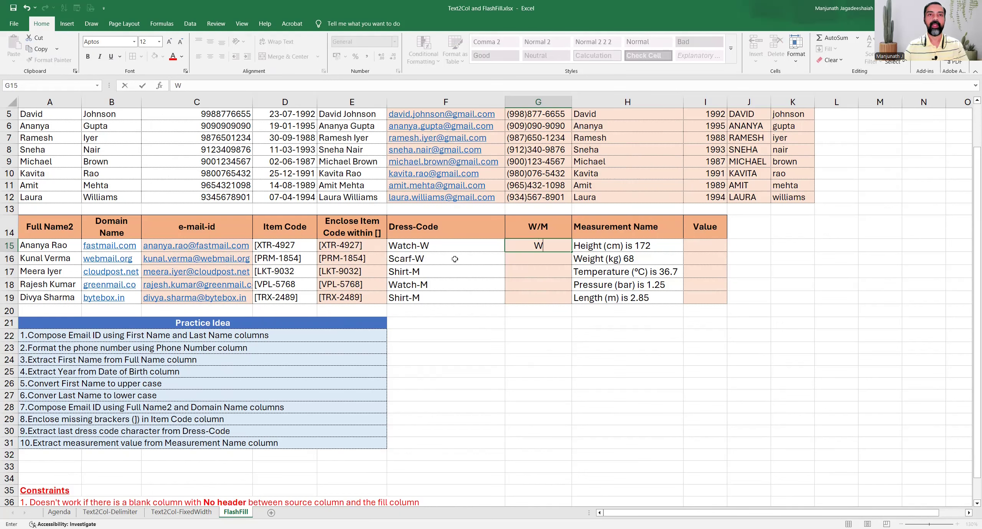
click(450, 270)
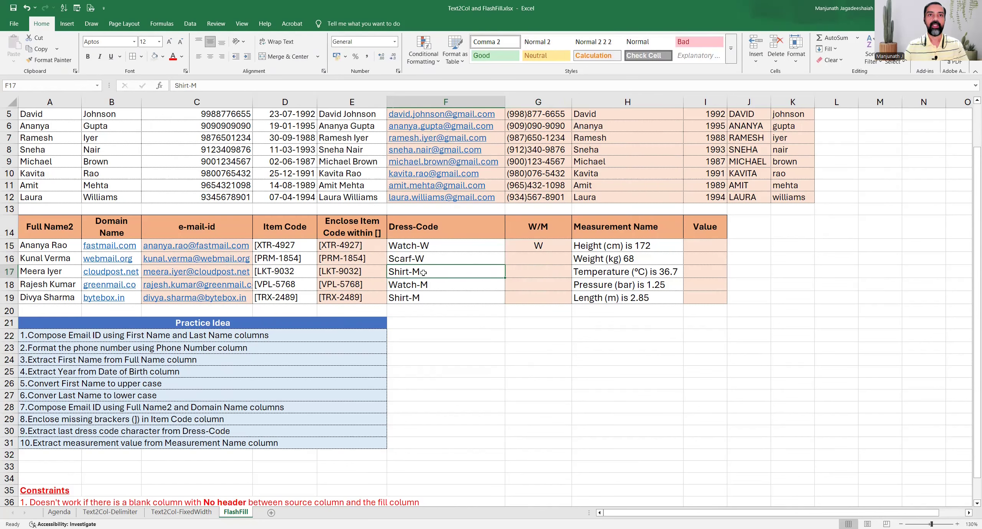
click(536, 275)
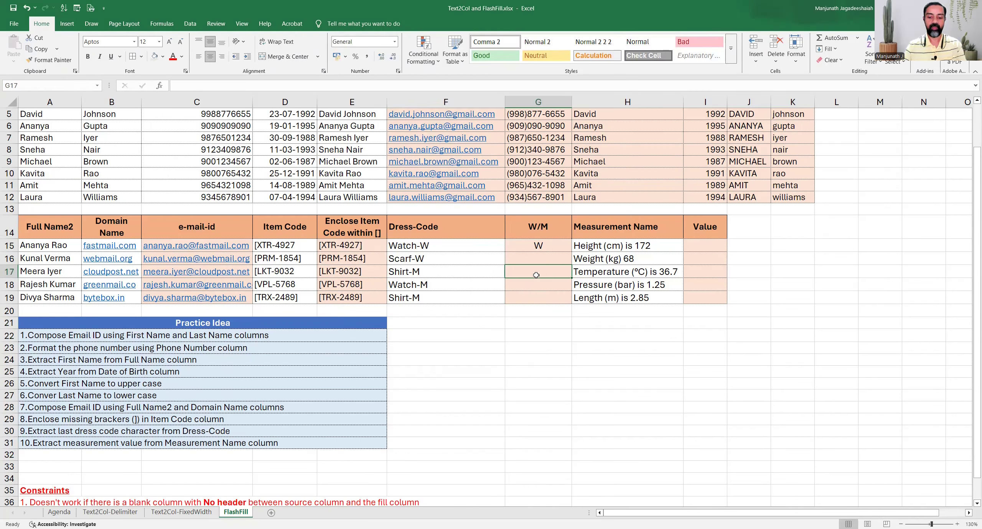
text(M)
key(Return)
Flash Fill the W/M column from G15 so it reads W, W, M, M, M.
key(Up)
click(542, 248)
click(544, 274)
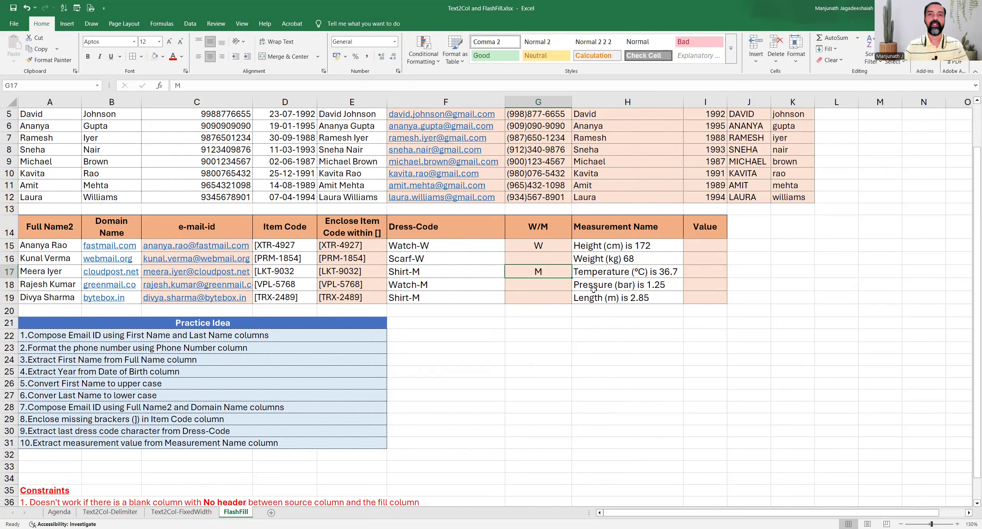
click(557, 245)
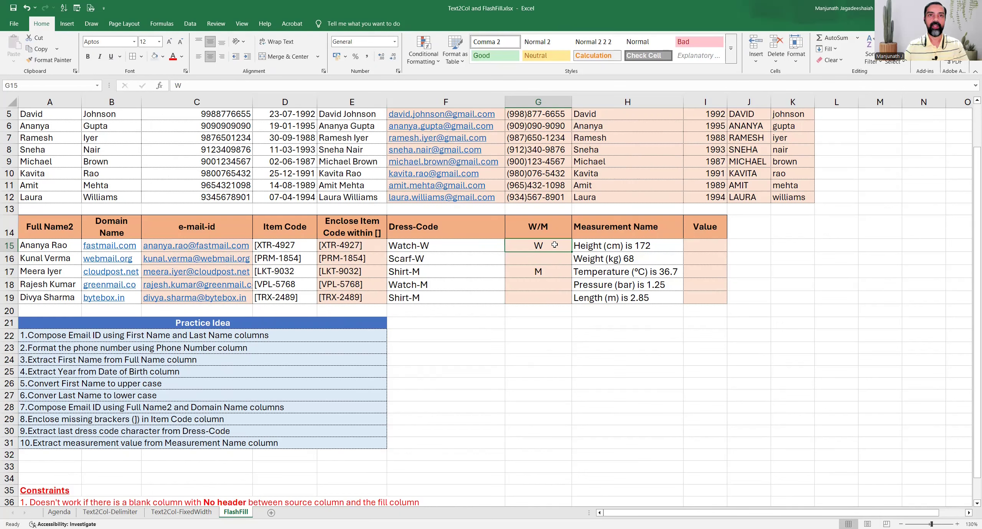
click(542, 271)
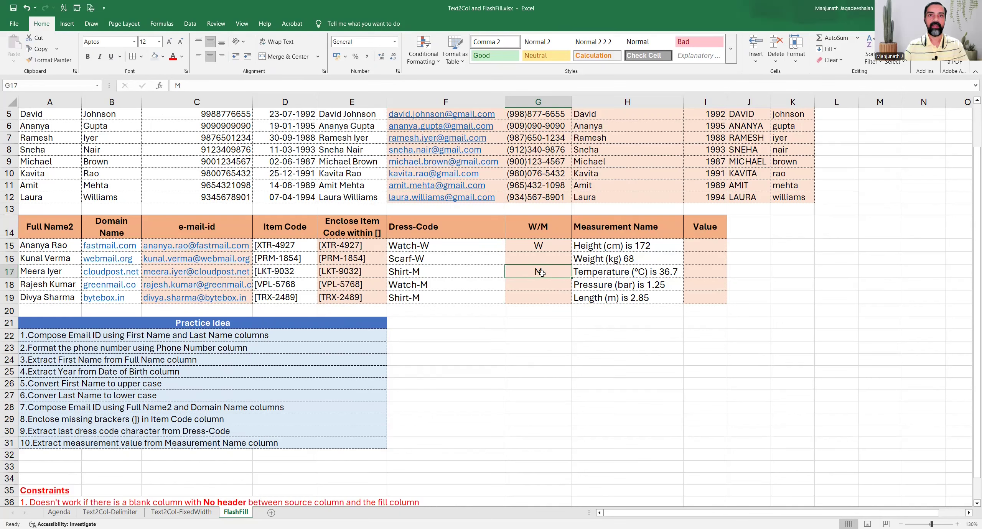
click(438, 249)
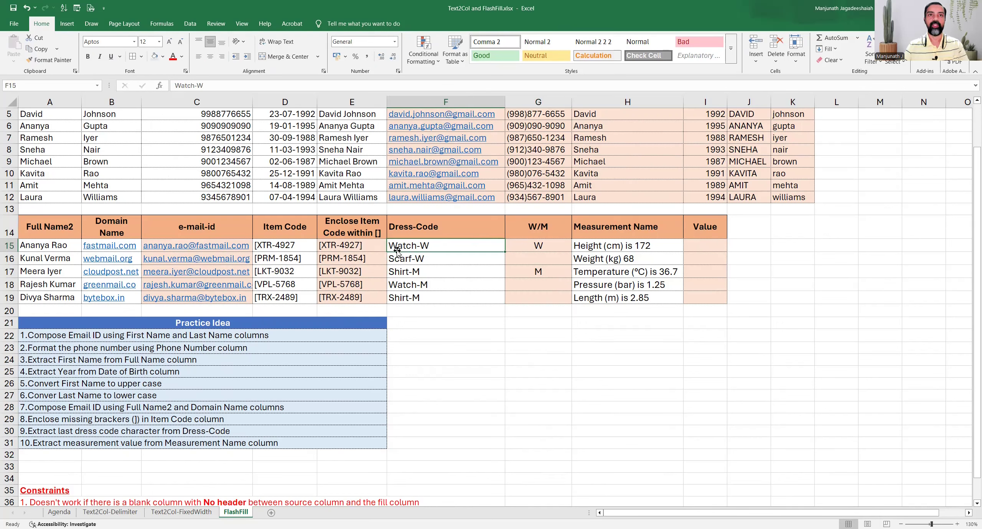
click(547, 243)
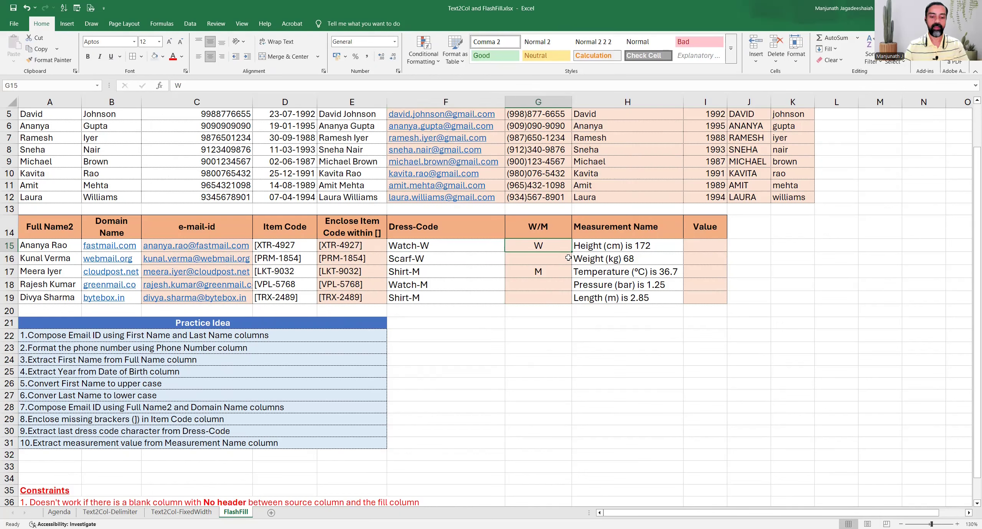
key(ctrl+e)
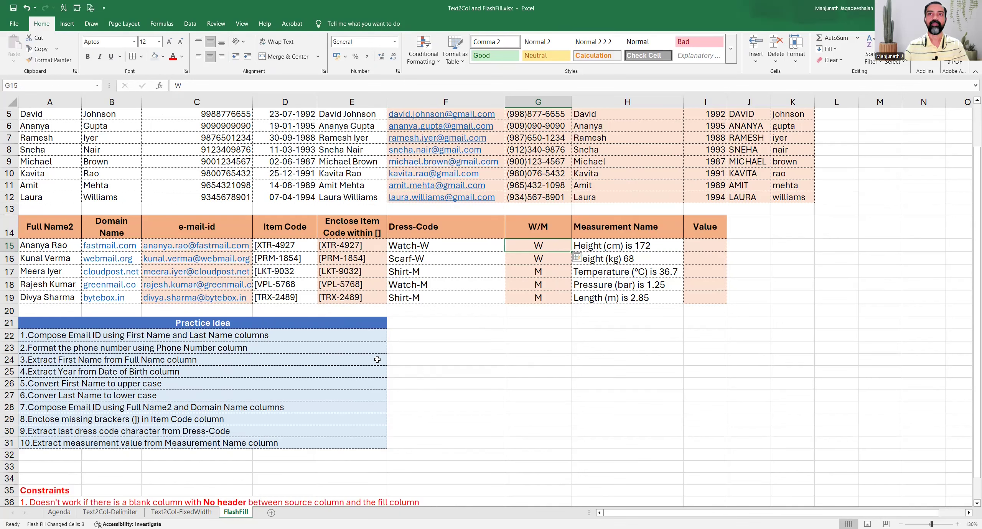
click(81, 445)
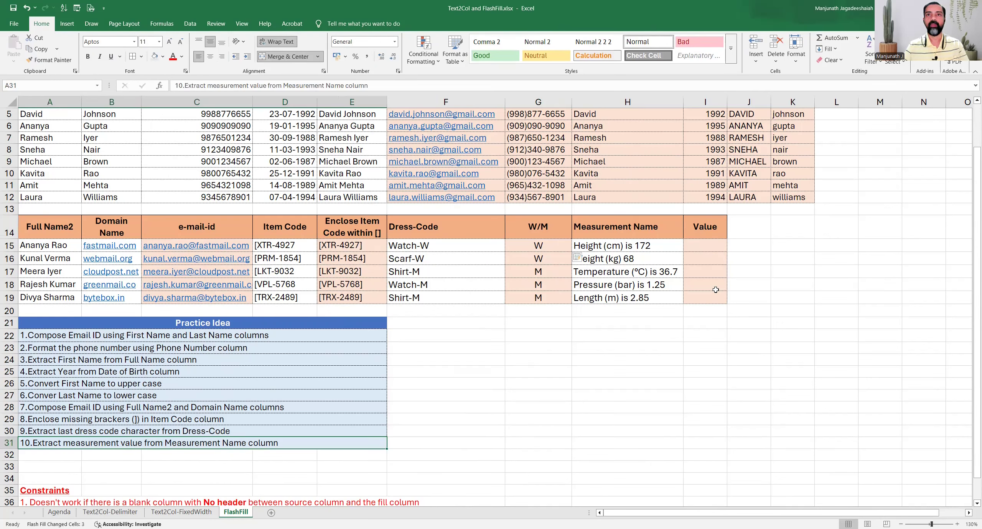
Enter 172 in I15, taken from the Height measurement text in H15.
drag(654, 247, 654, 306)
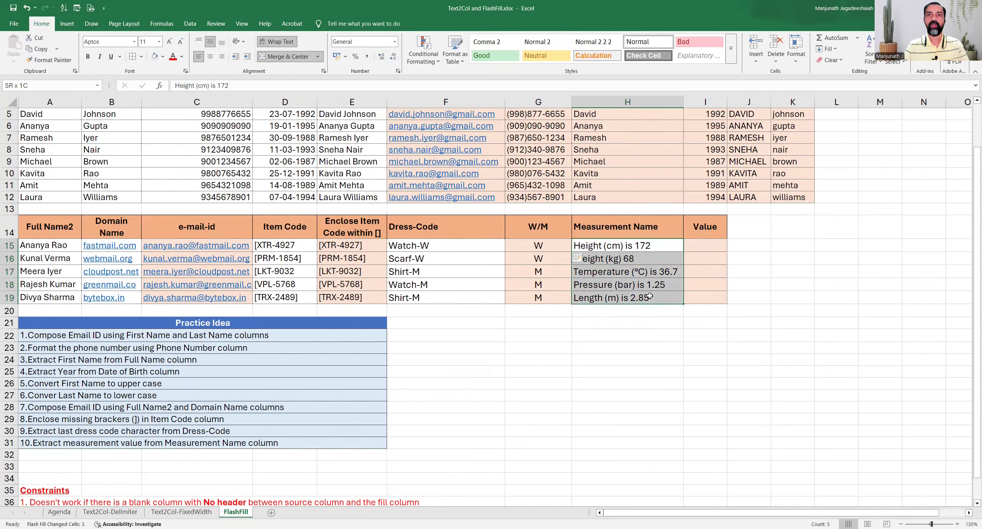
double_click(651, 245)
drag(634, 246, 656, 245)
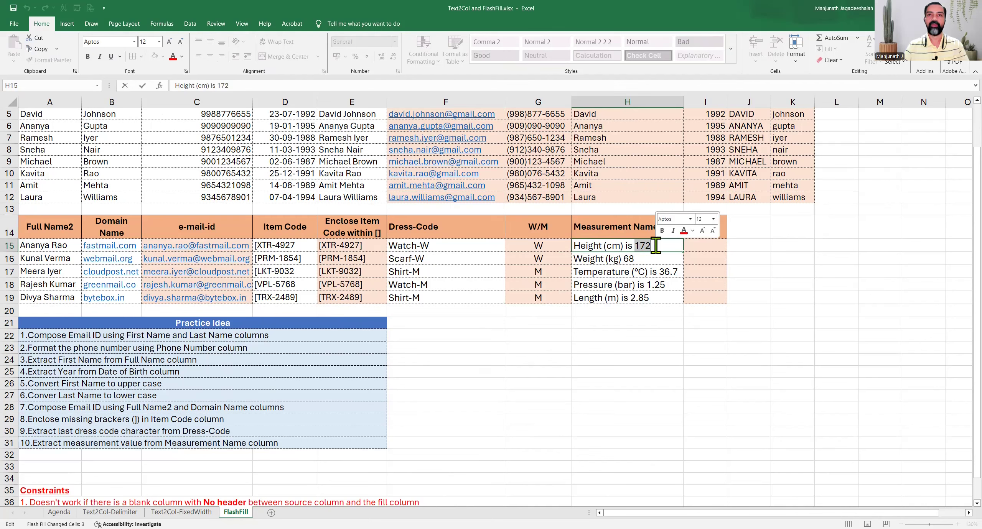
click(655, 246)
click(716, 246)
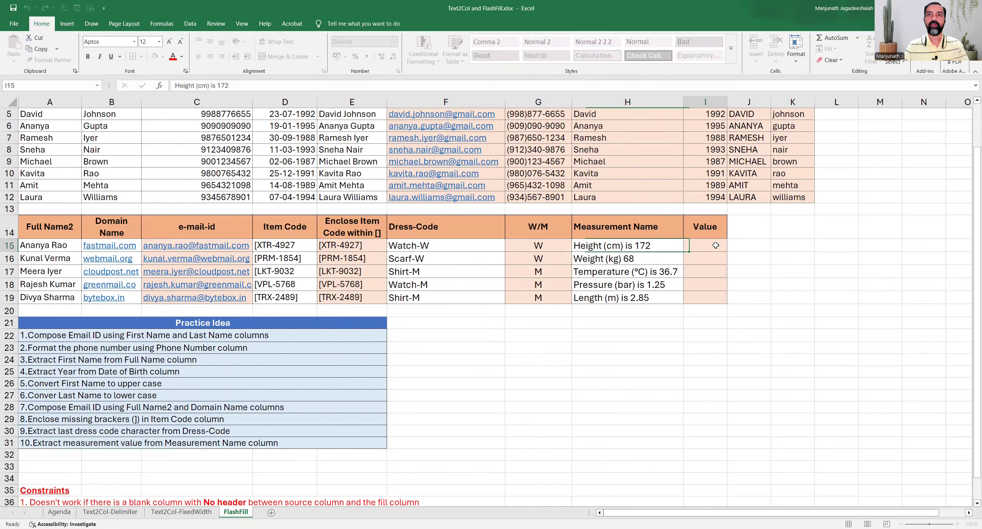
text(172)
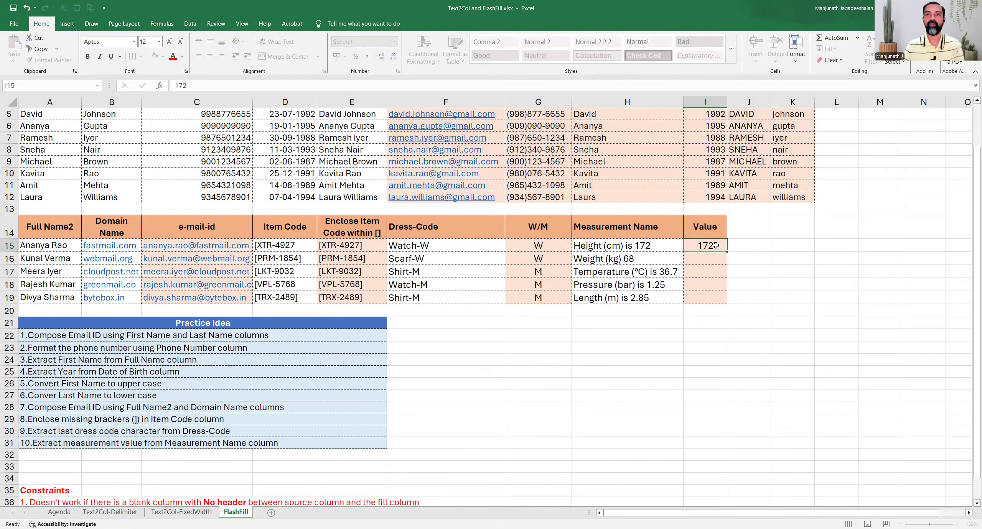
key(Return)
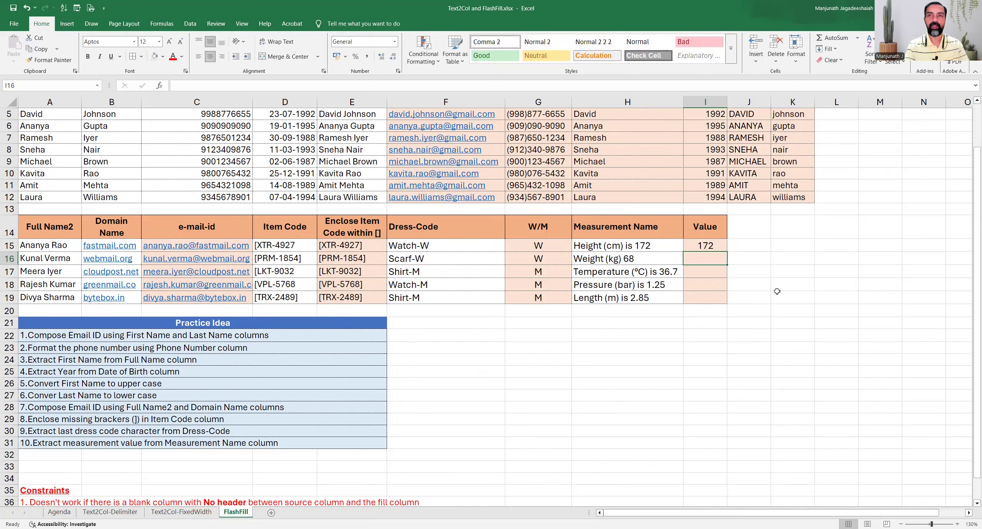
Flash Fill the Value column, compare against the measurement texts, and select the wrong results I16:I19.
key(ctrl+e)
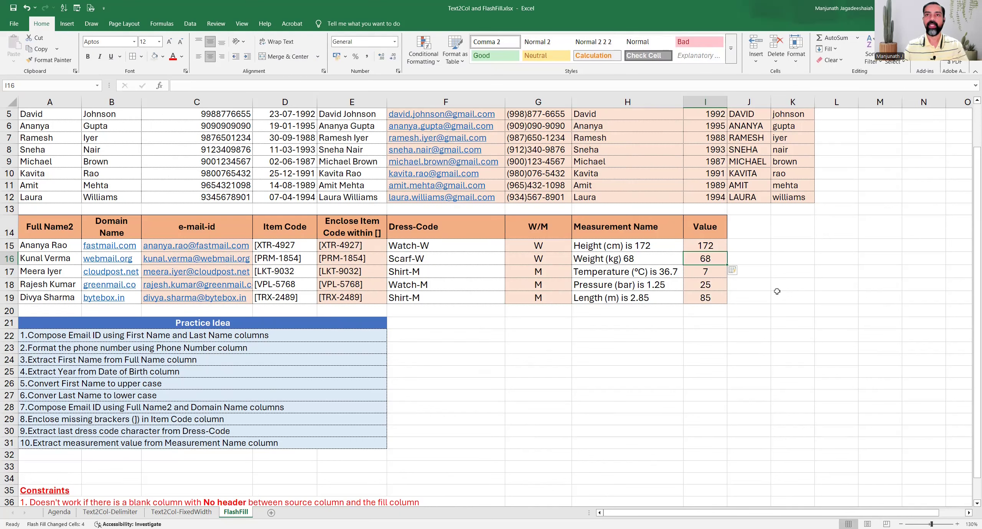
click(643, 256)
click(664, 269)
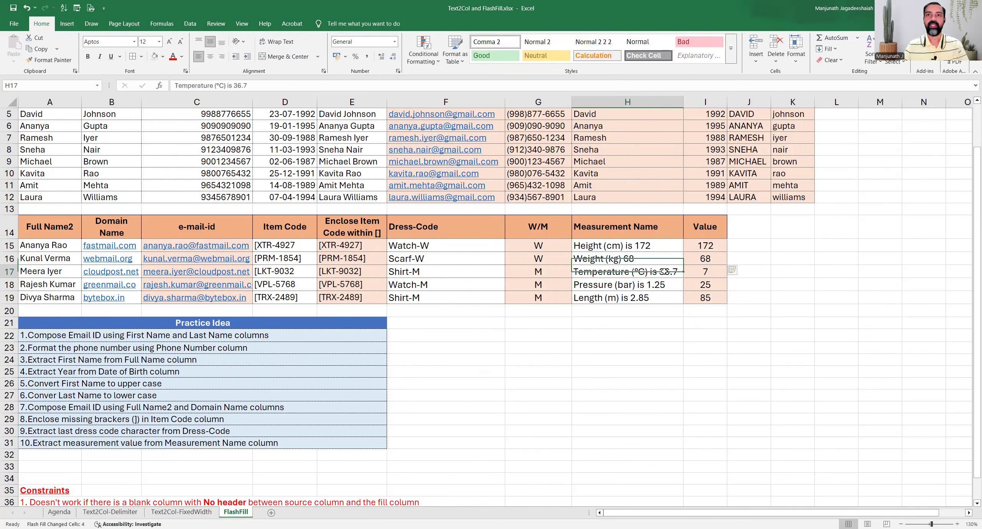
click(669, 287)
click(665, 300)
click(668, 273)
click(668, 287)
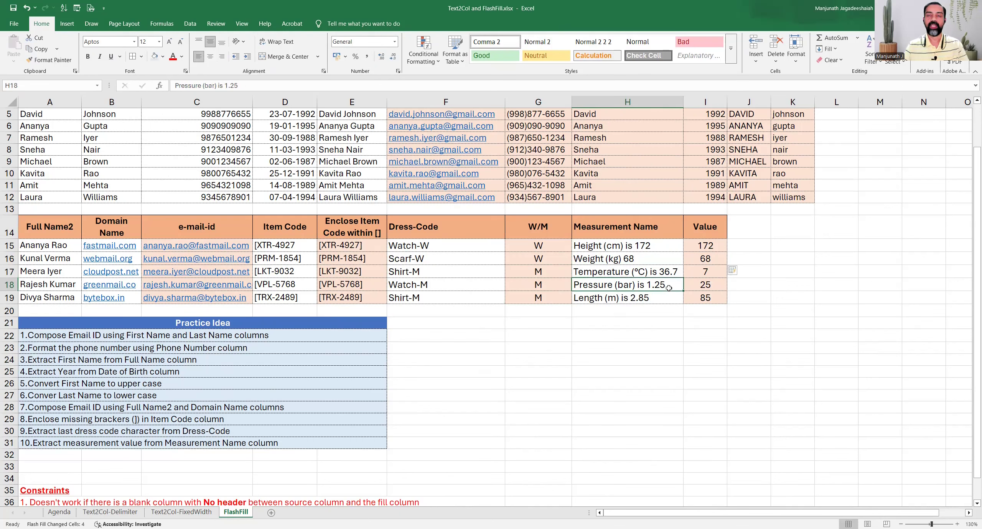
drag(700, 259, 701, 298)
Clear I16:I19 and enter 36.7 in I17 as a second example value.
key(Delete)
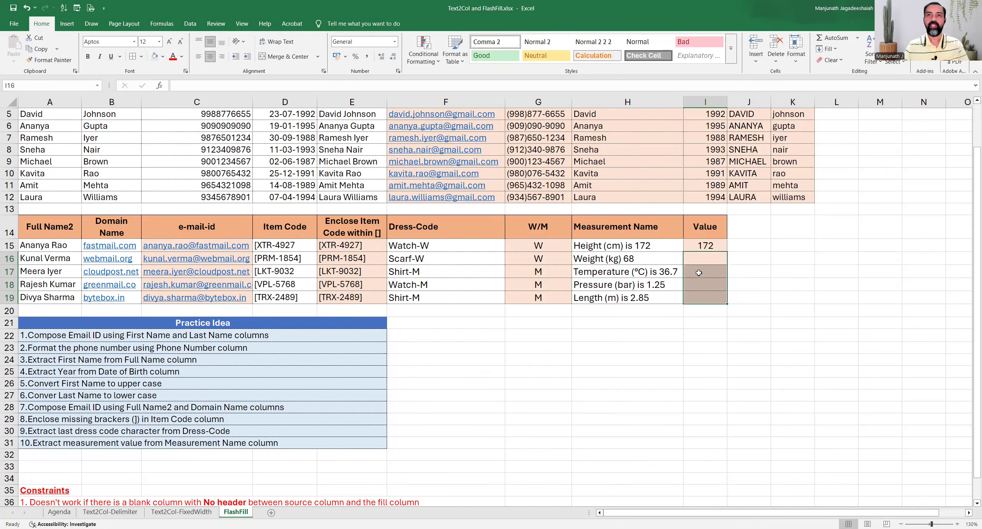
click(710, 272)
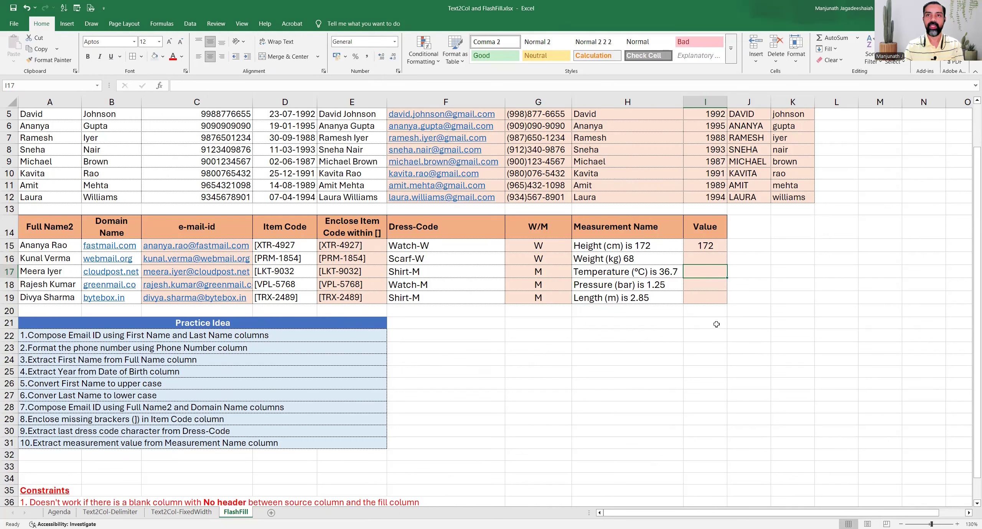
text(36)
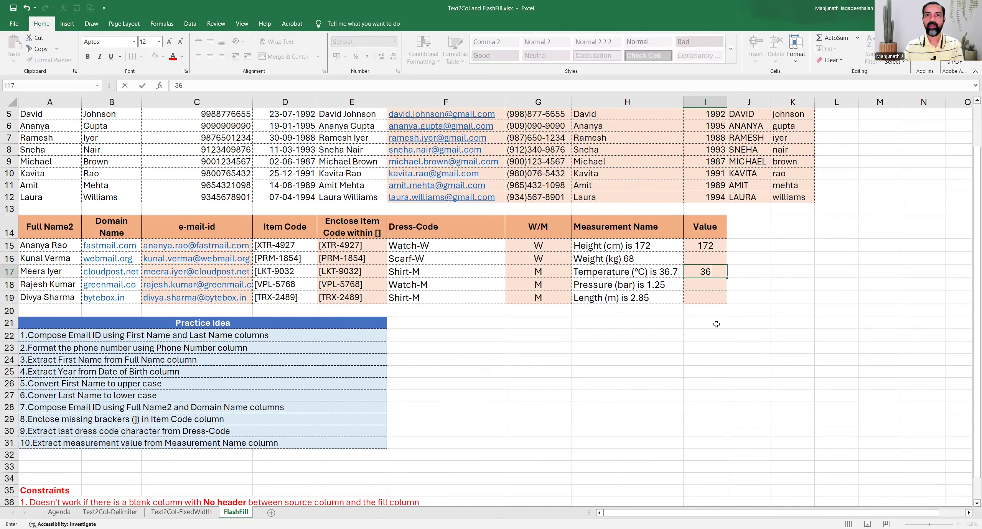
text(.7)
key(Return)
key(Up)
key(Up)
key(Up)
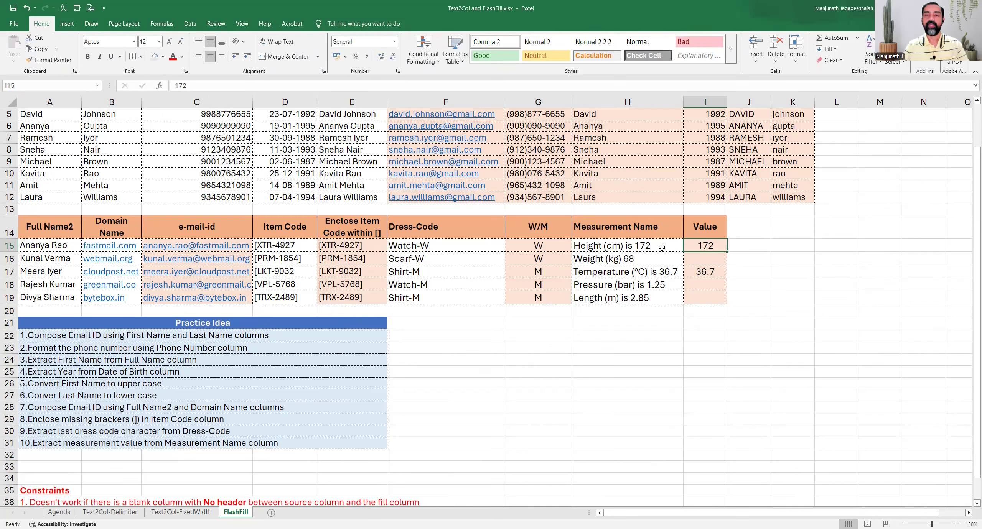
Flash Fill from I16 to get 172, 68, 36.7, 1.25 and 2.85.
click(712, 273)
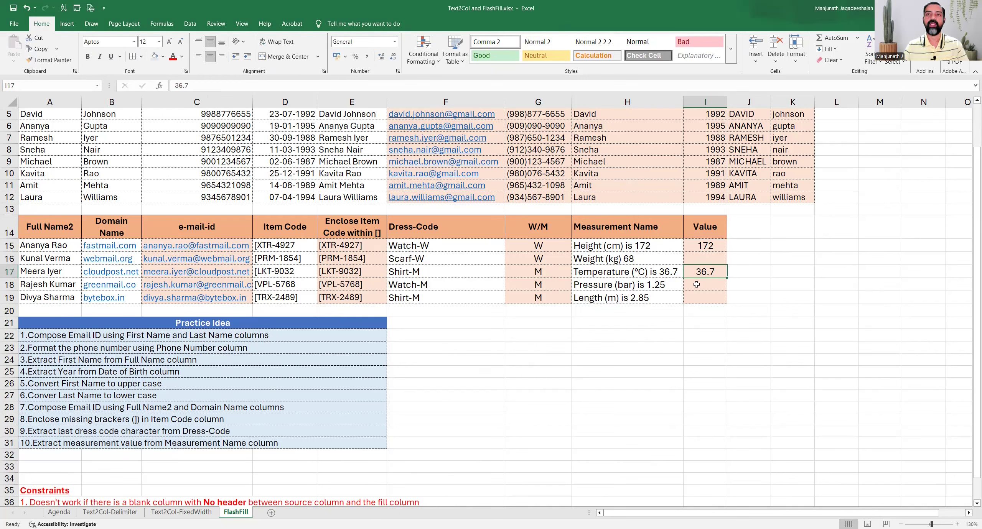
click(657, 247)
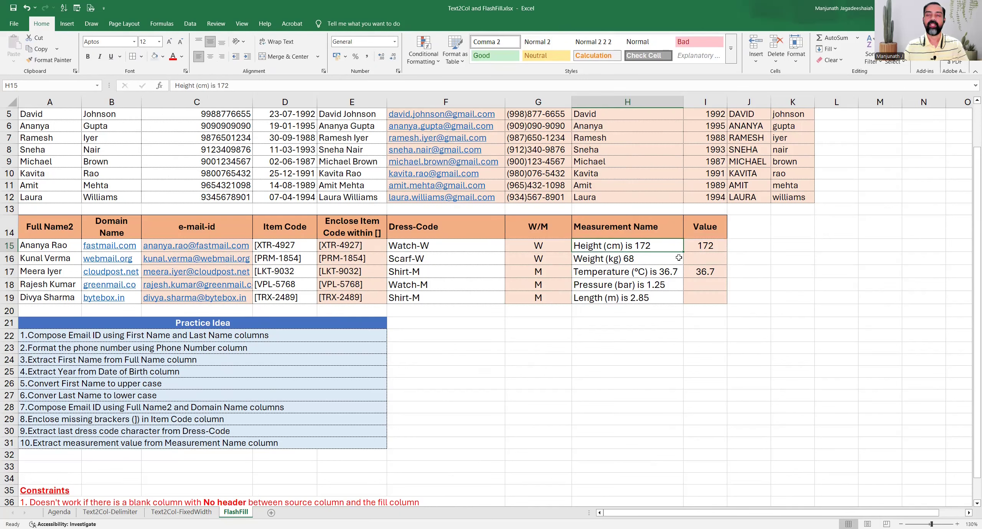
click(705, 258)
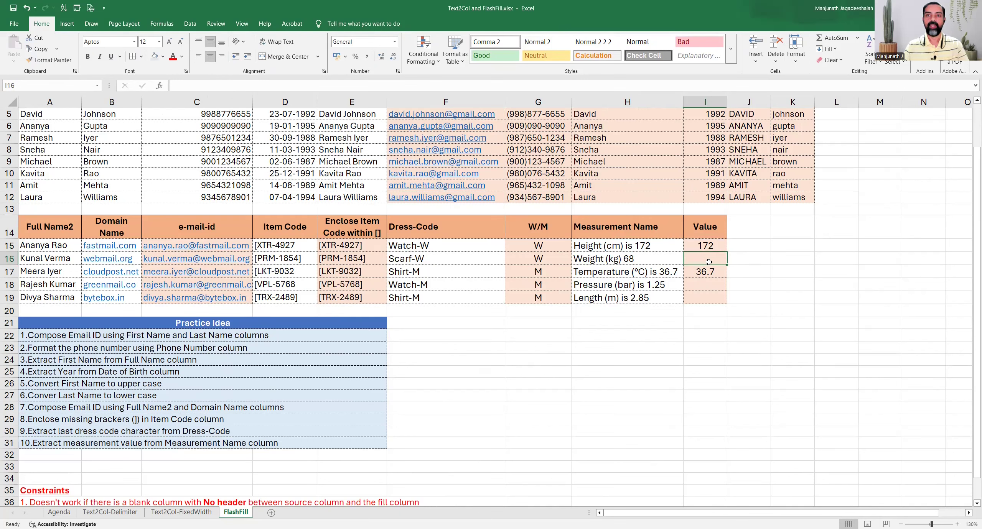
key(ctrl+e)
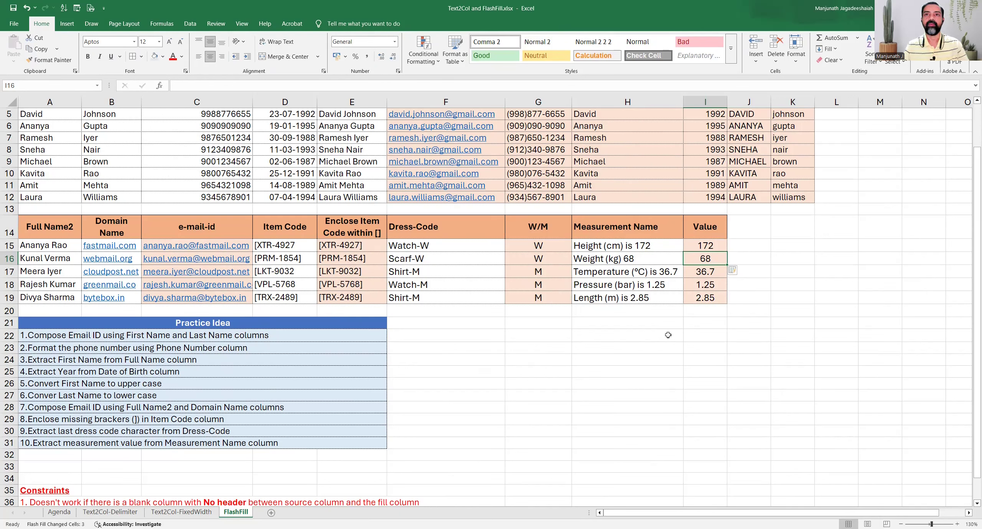
drag(635, 247, 633, 301)
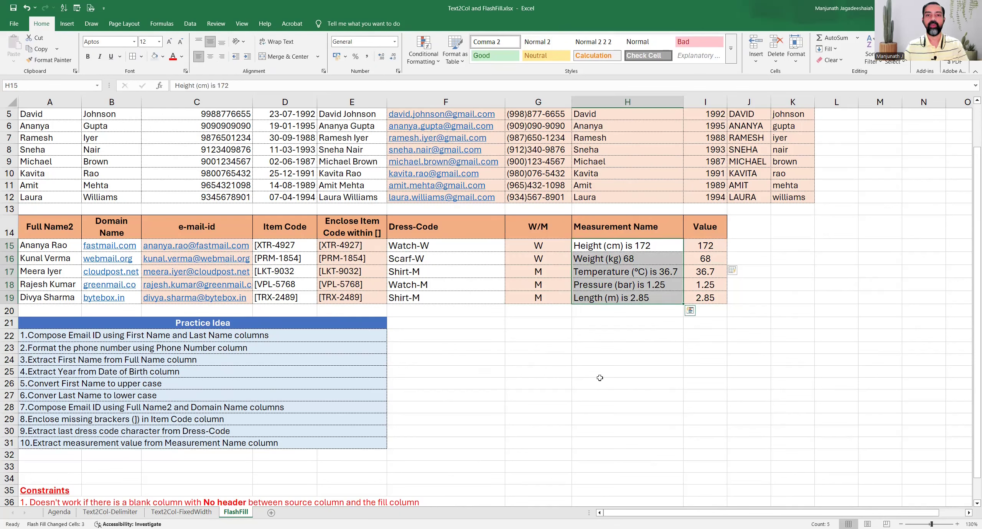